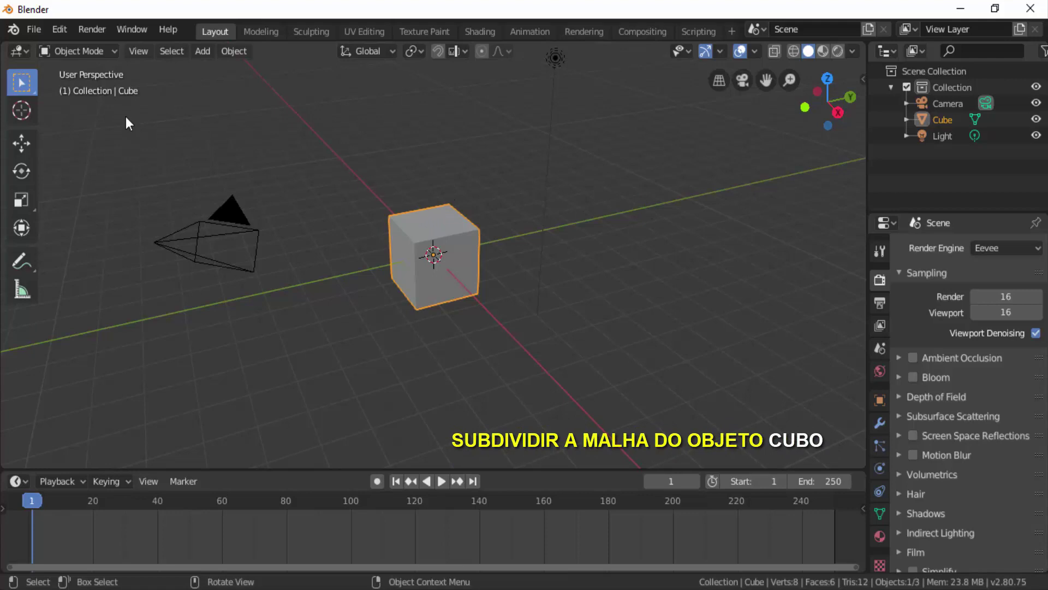
Step: Subdivide the default cube's whole mesh twice in Edit Mode and return to Object Mode
left_click(82, 50)
left_click(75, 85)
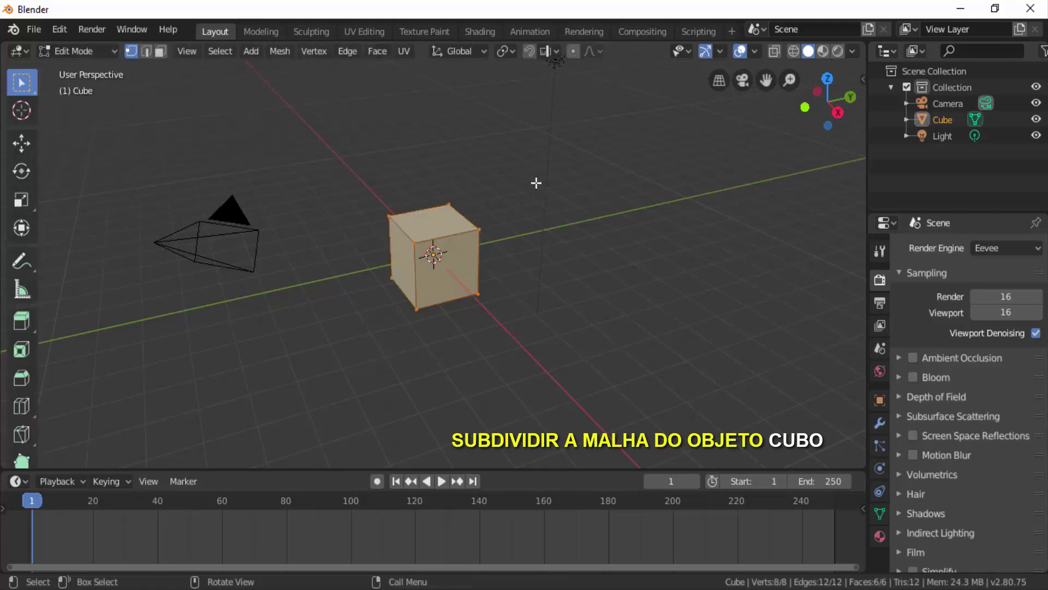
right_click(231, 141)
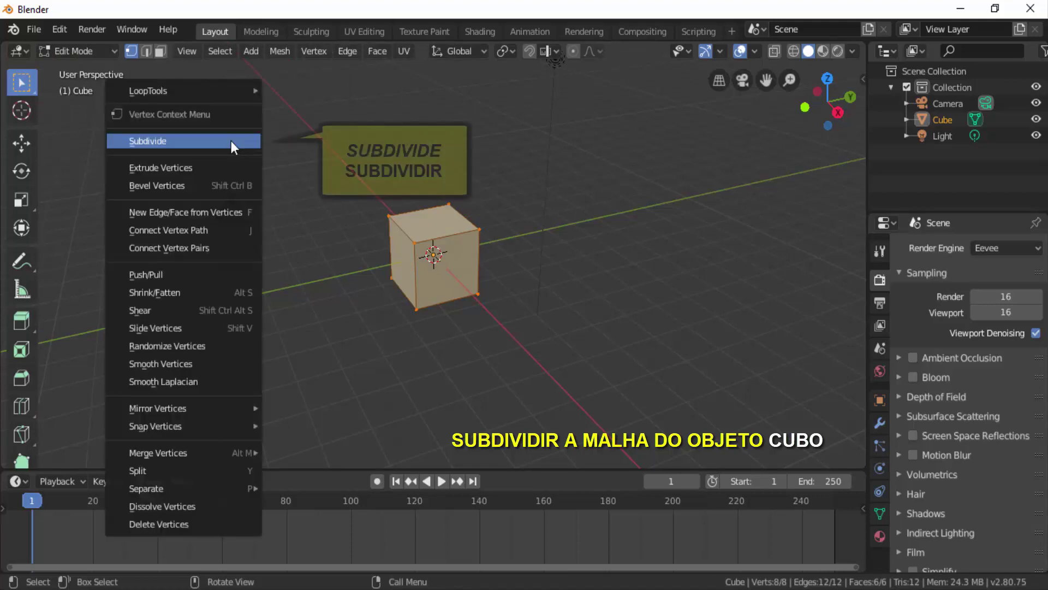
left_click(168, 141)
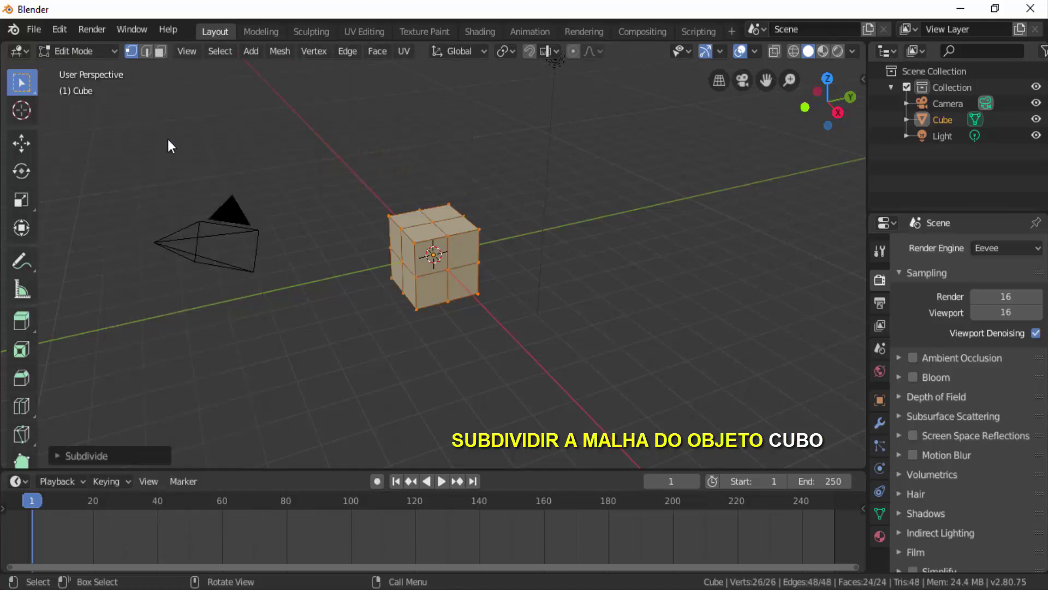
right_click(221, 159)
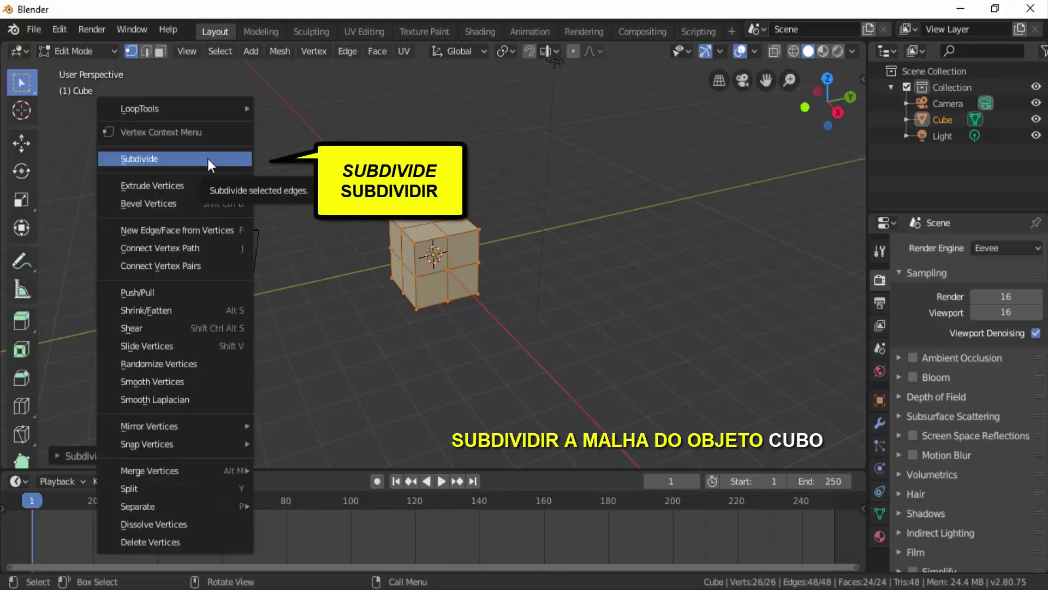
left_click(162, 158)
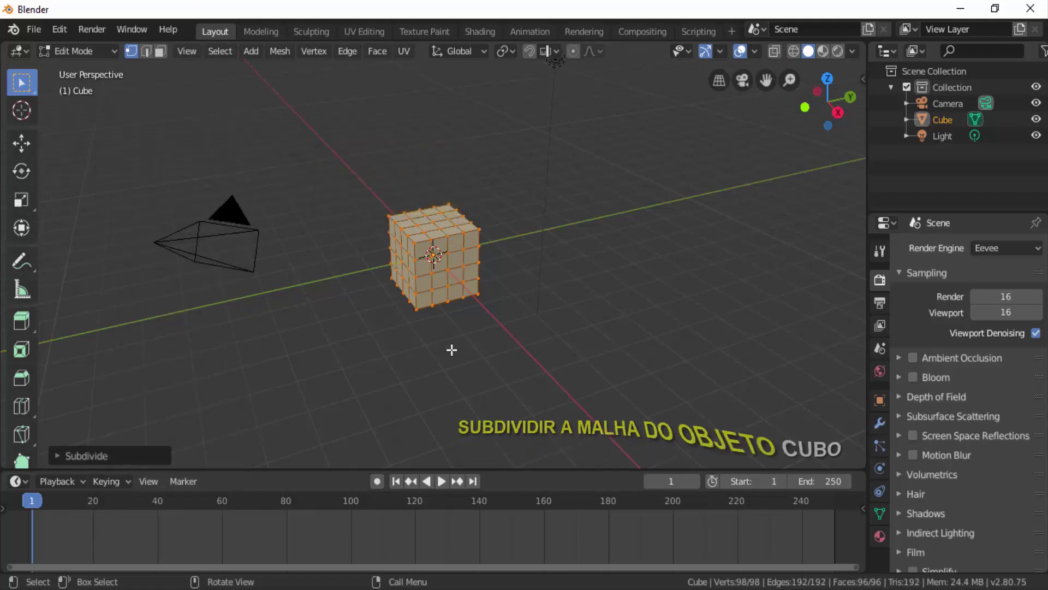
left_click(74, 51)
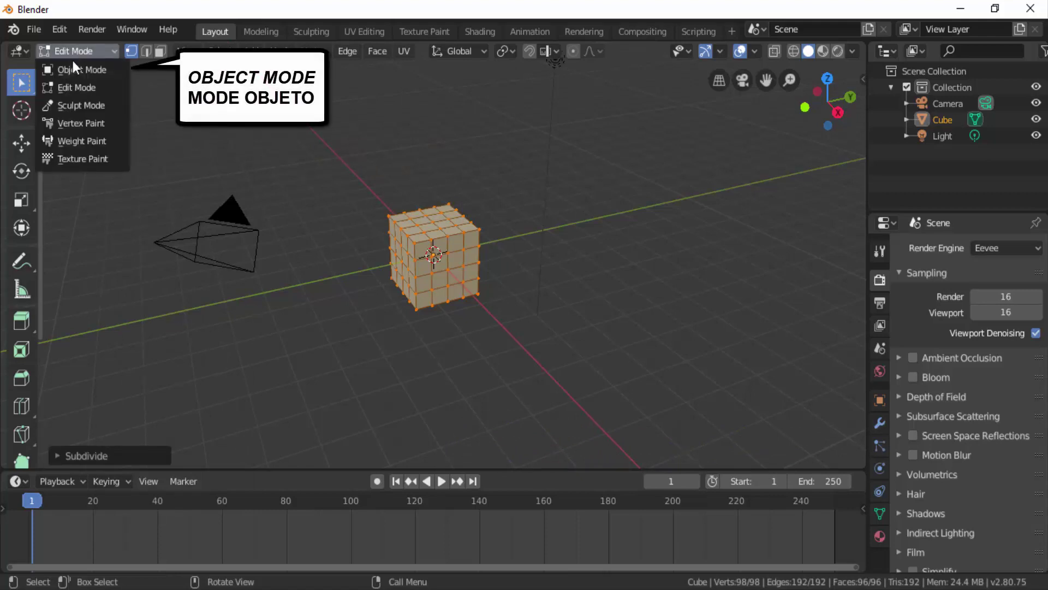
left_click(74, 67)
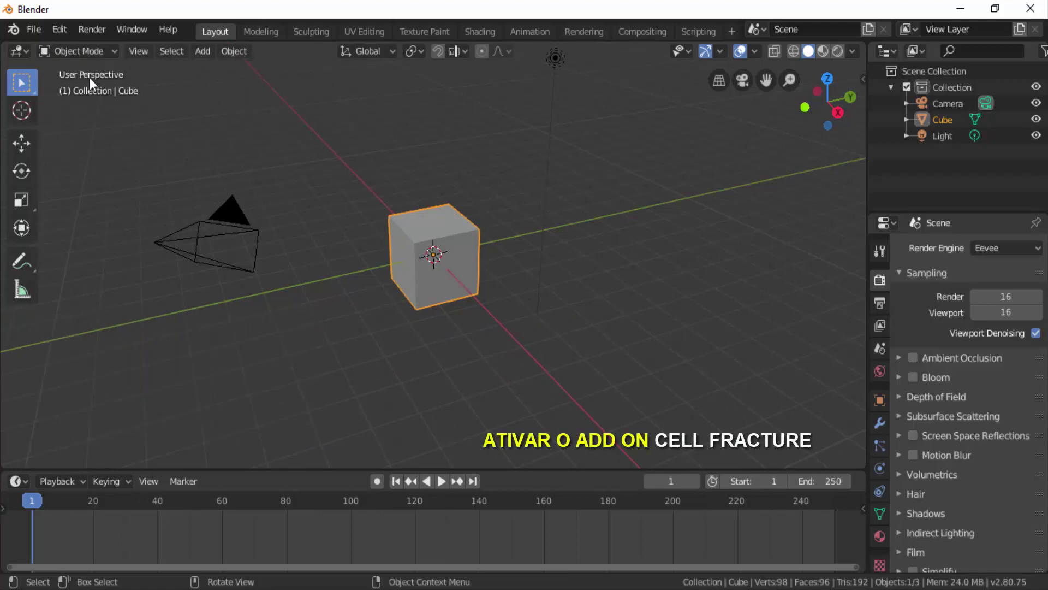
Step: Look up the Cell Fracture add-on in the preferences by searching for "fract" and make sure it is enabled
left_click(60, 29)
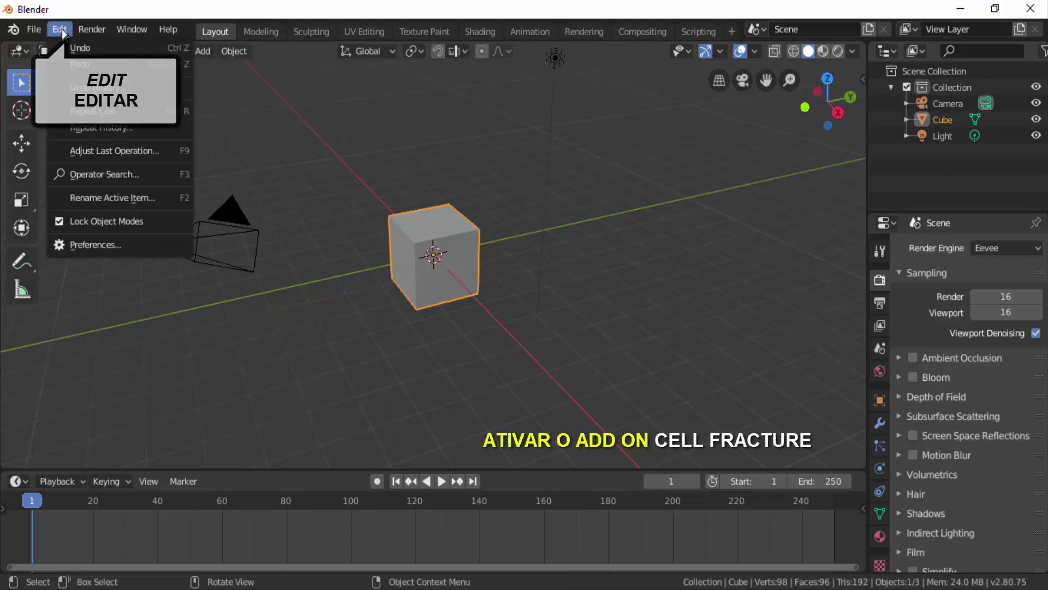
left_click(81, 245)
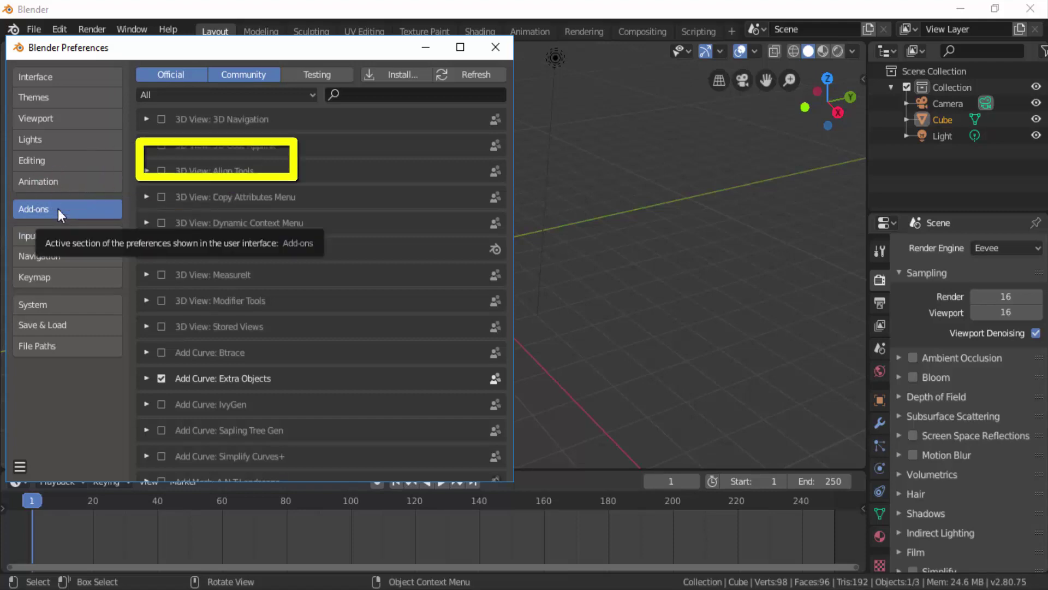
left_click(357, 93)
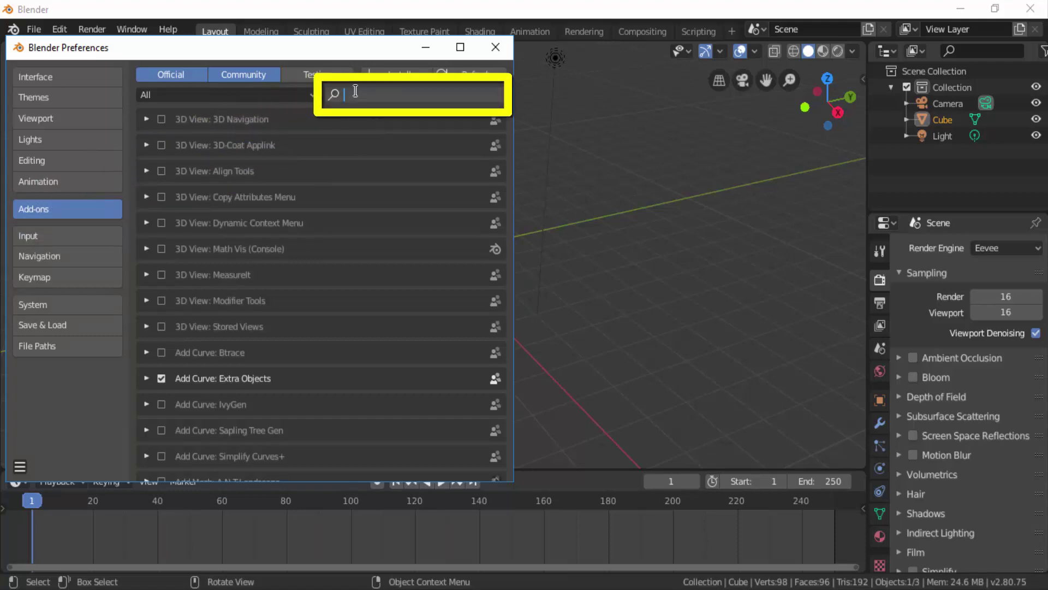
type("fract")
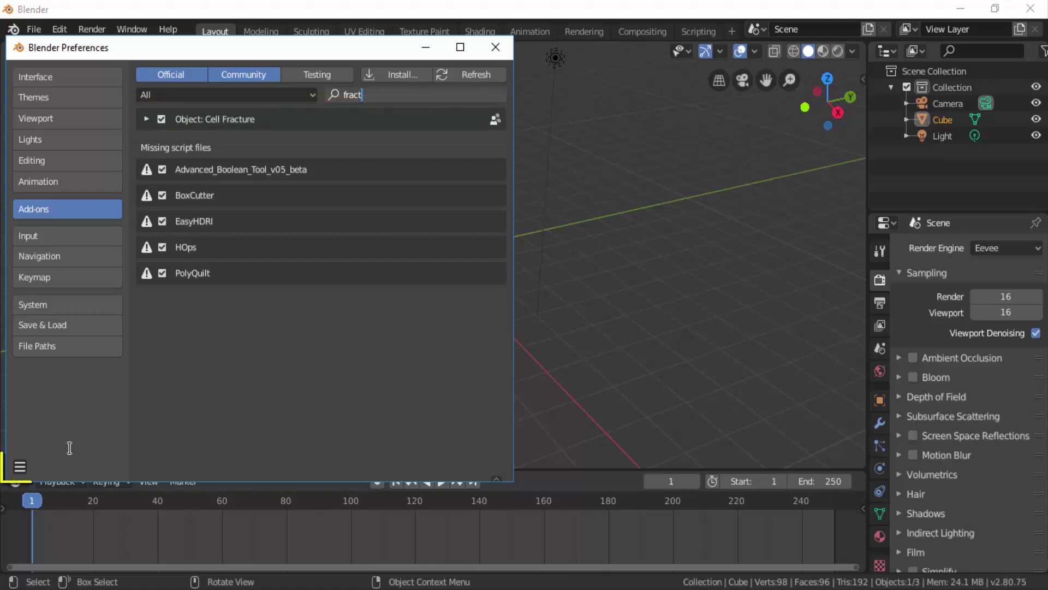
Step: Save the preferences with the Cell Fracture add-on enabled and close the preferences window
left_click(21, 466)
left_click(21, 466)
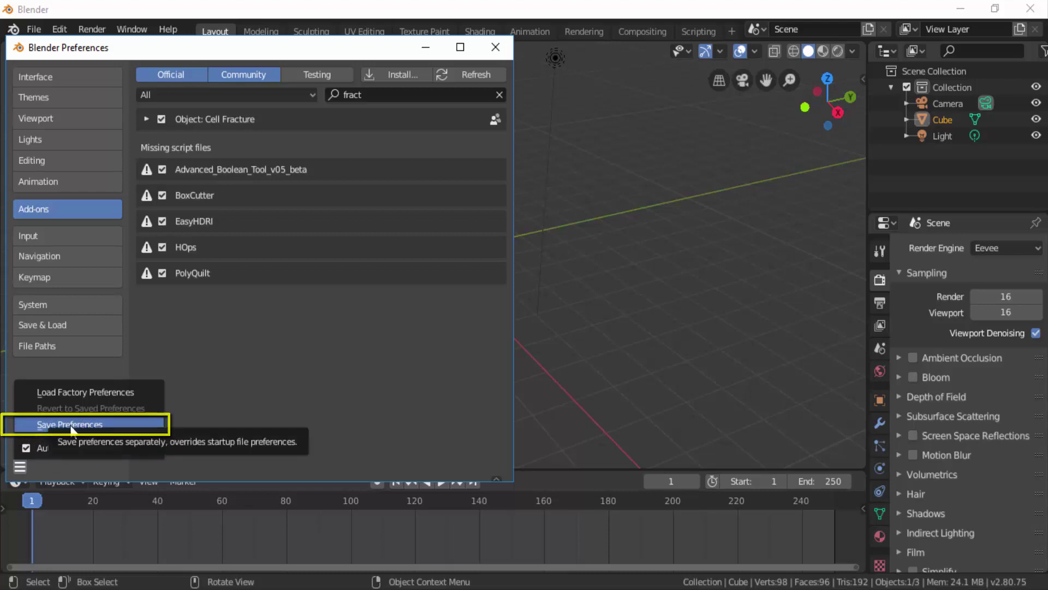
left_click(71, 425)
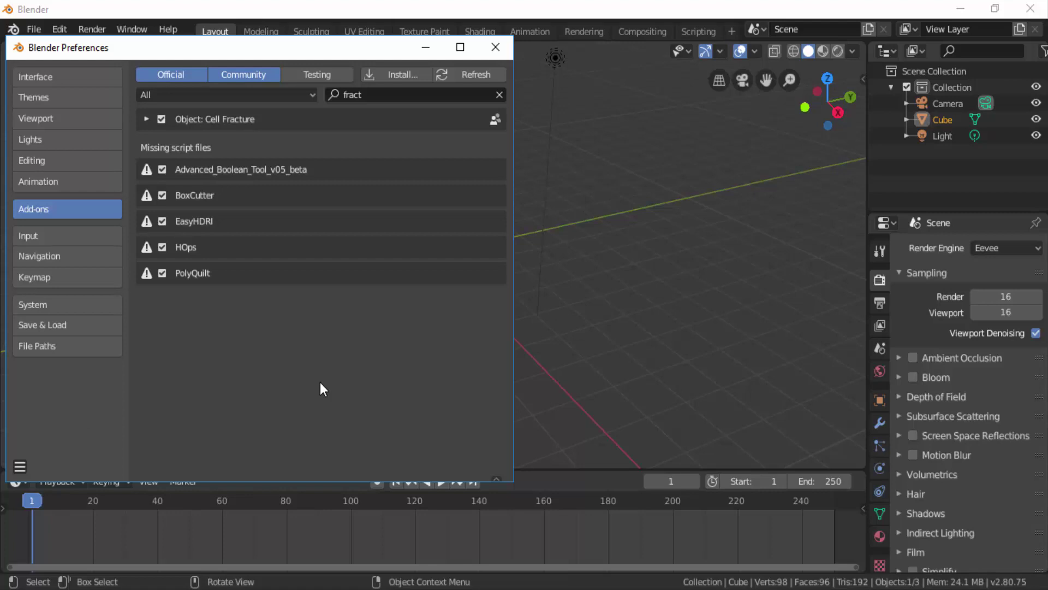
left_click(497, 47)
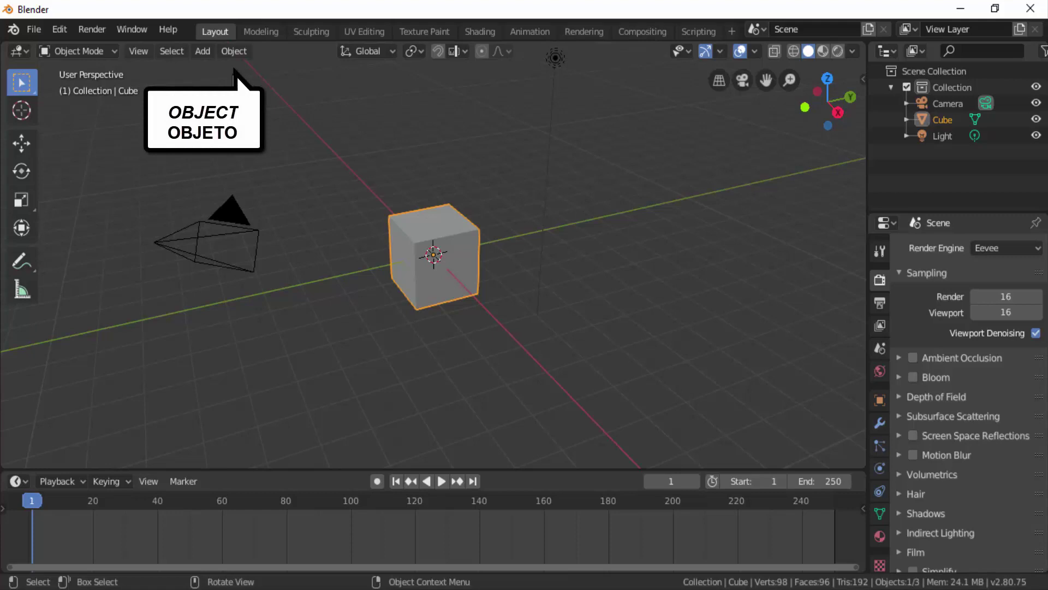
Step: Apply Cell Fracture to the subdivided cube using its own particles, a source limit of 100 and Noise set to 0.09
left_click(235, 51)
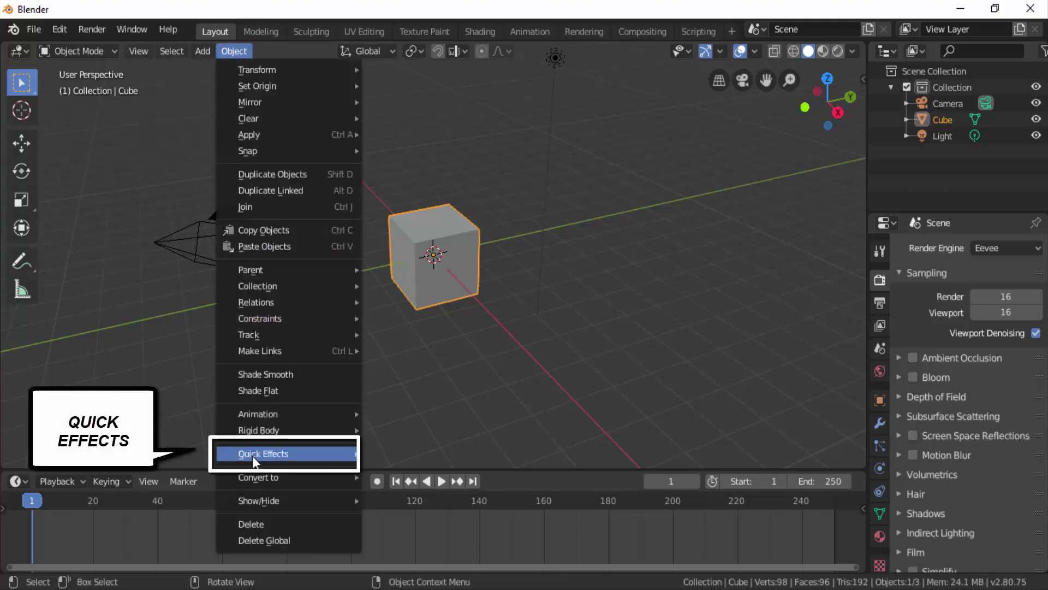
mouse_move(254, 455)
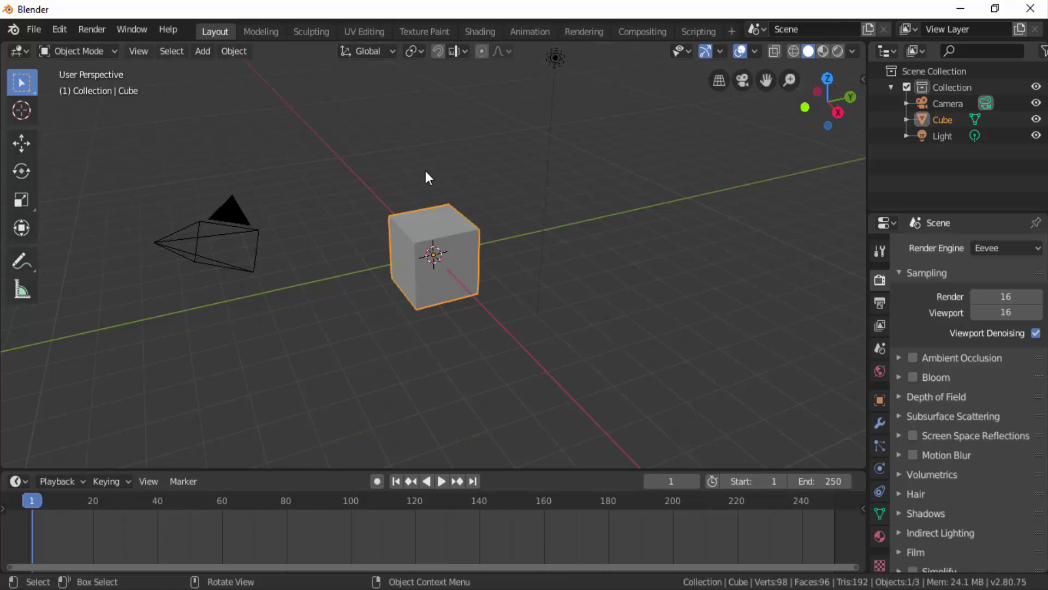
left_click(235, 51)
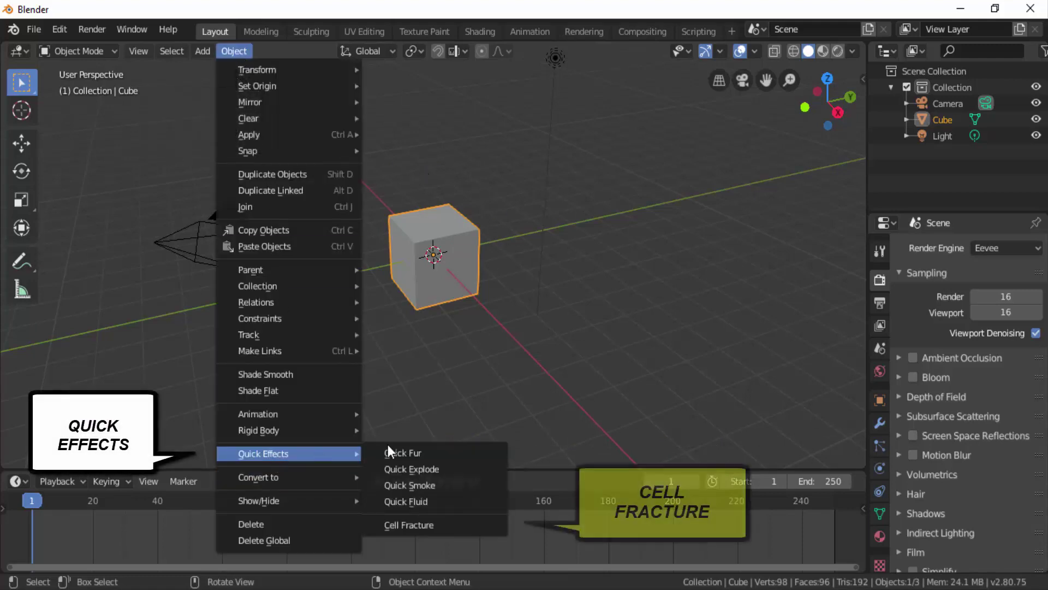
left_click(419, 522)
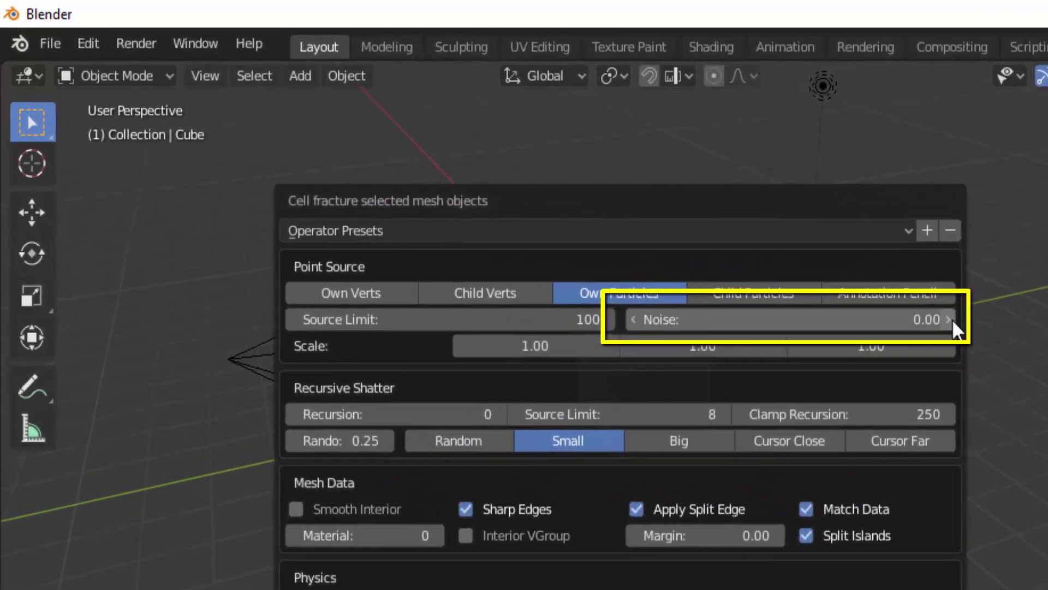
left_click(950, 320)
left_click(950, 320)
left_click(950, 320)
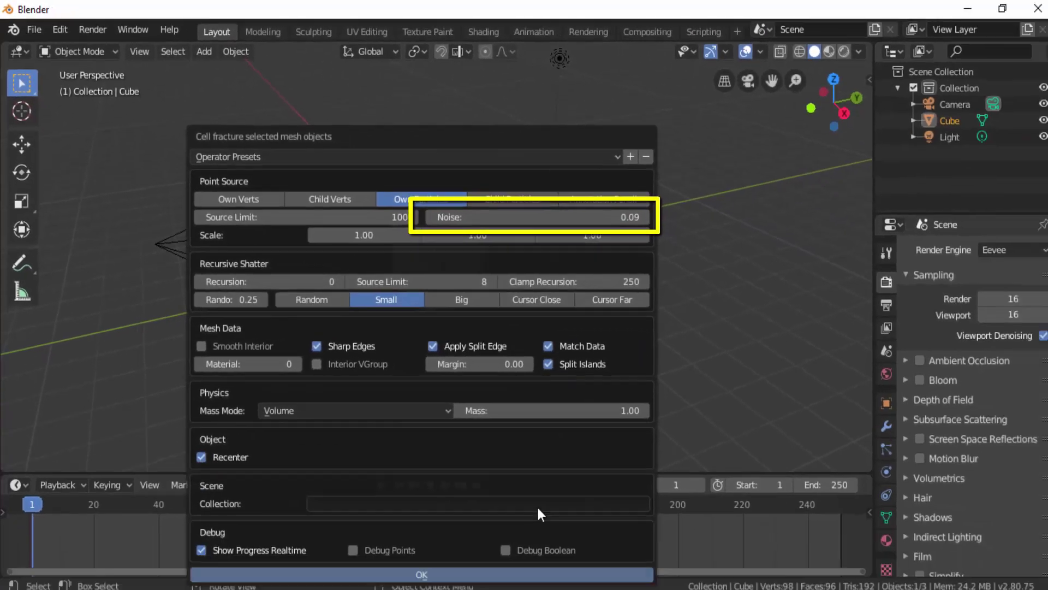
left_click(430, 574)
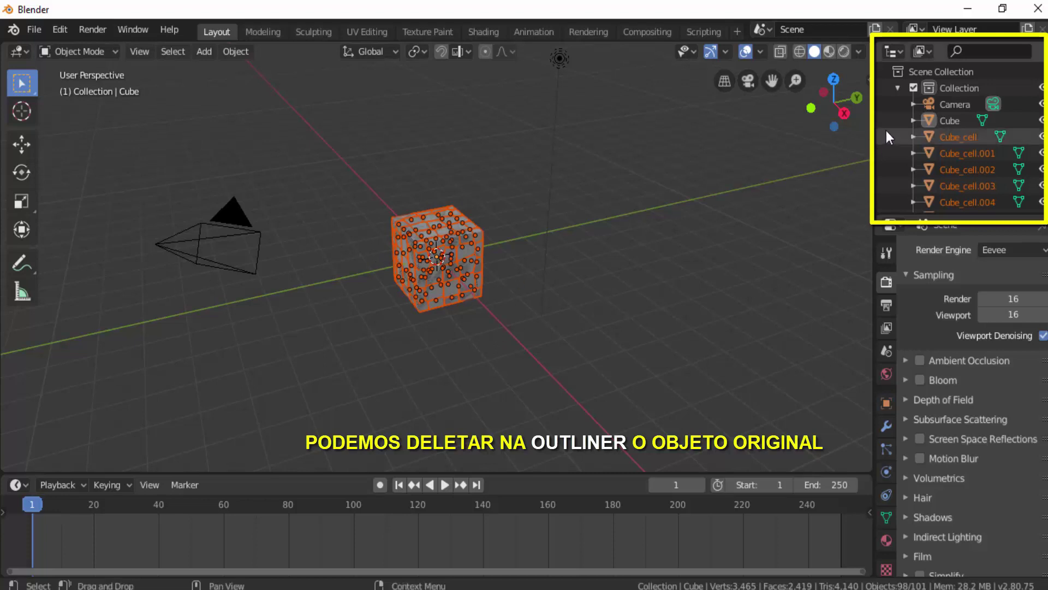
Step: Delete the original Cube object, keeping only its fractured cell pieces
left_click(956, 123)
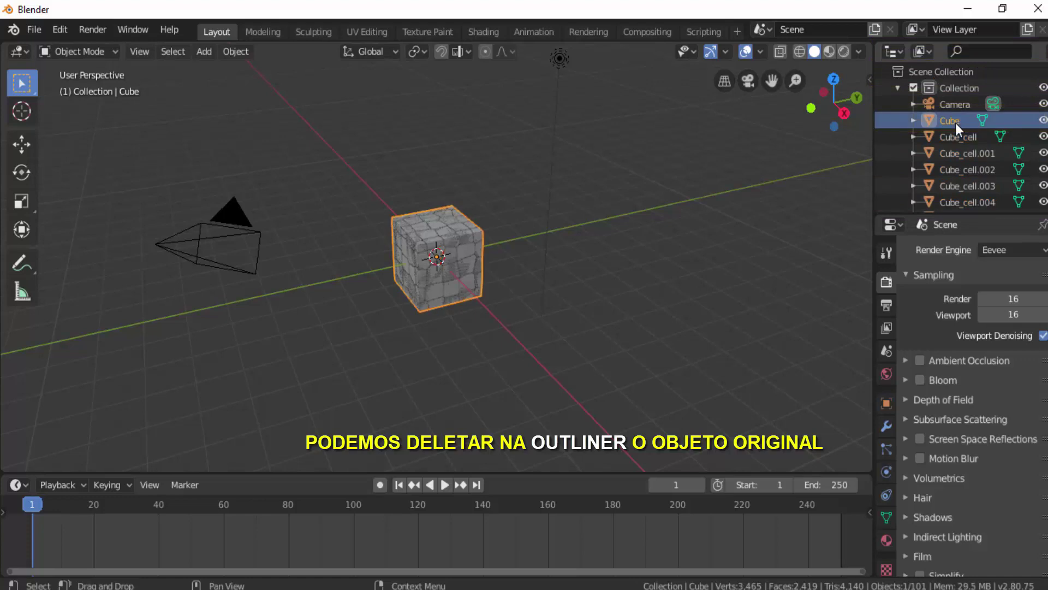
right_click(956, 123)
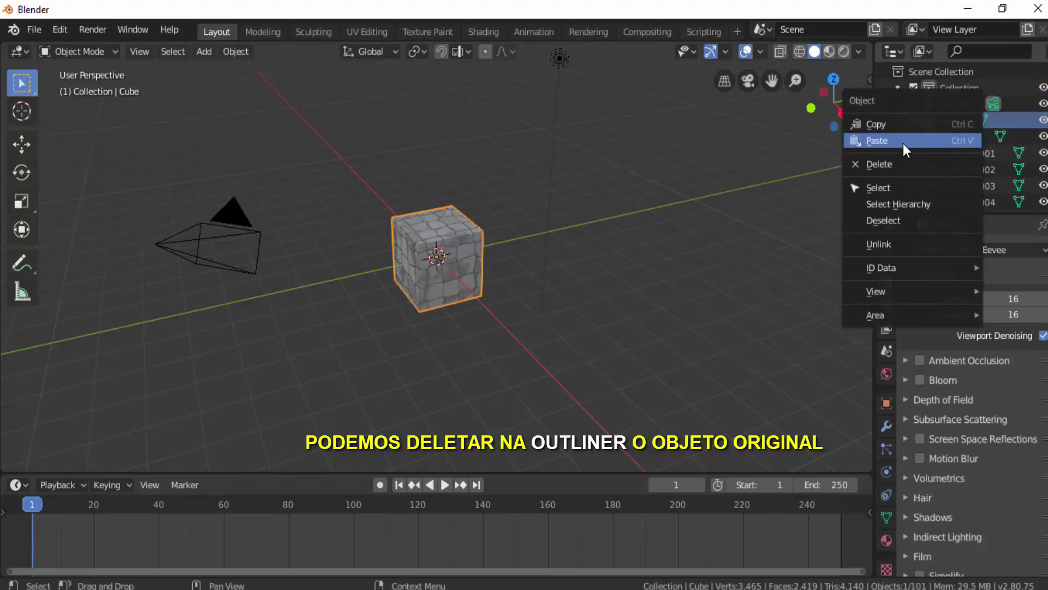
left_click(882, 162)
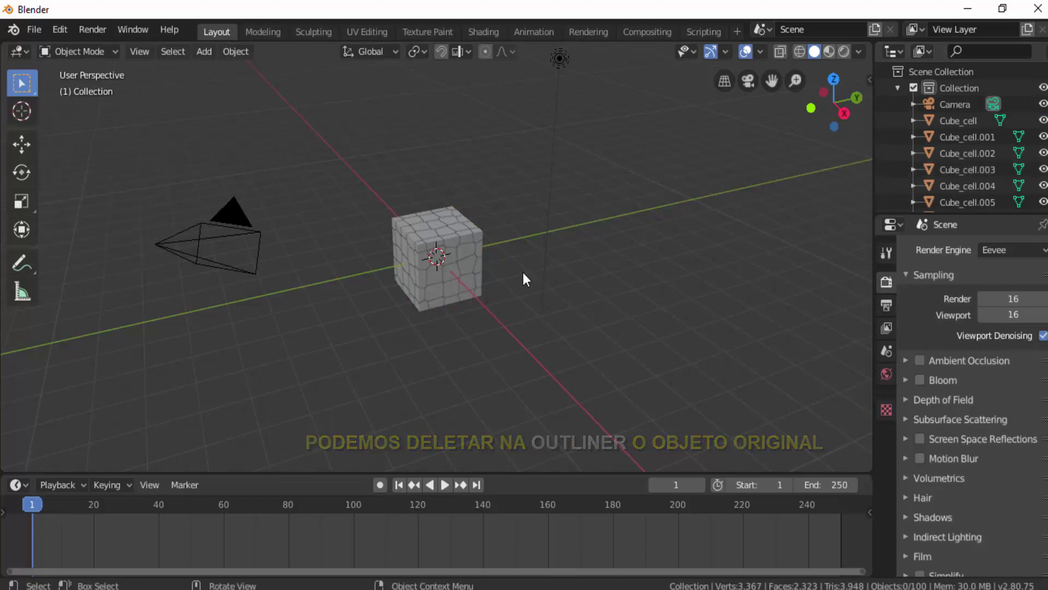
Step: In front view, move all the cube fragments about five grid squares in the negative X direction and deselect them
left_click(811, 108)
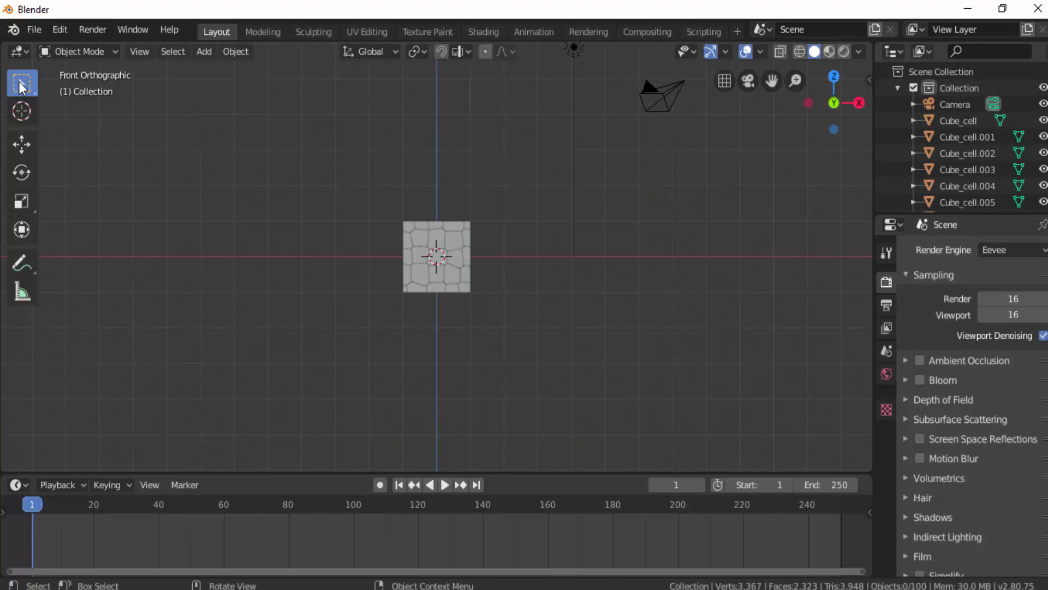
left_click_drag(378, 198, 516, 311)
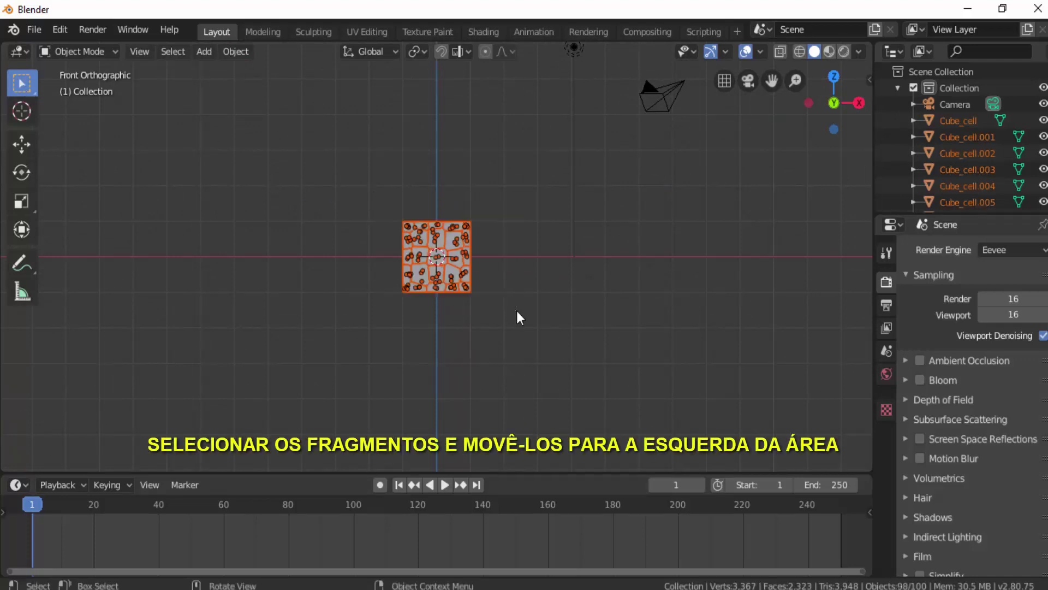
left_click(21, 144)
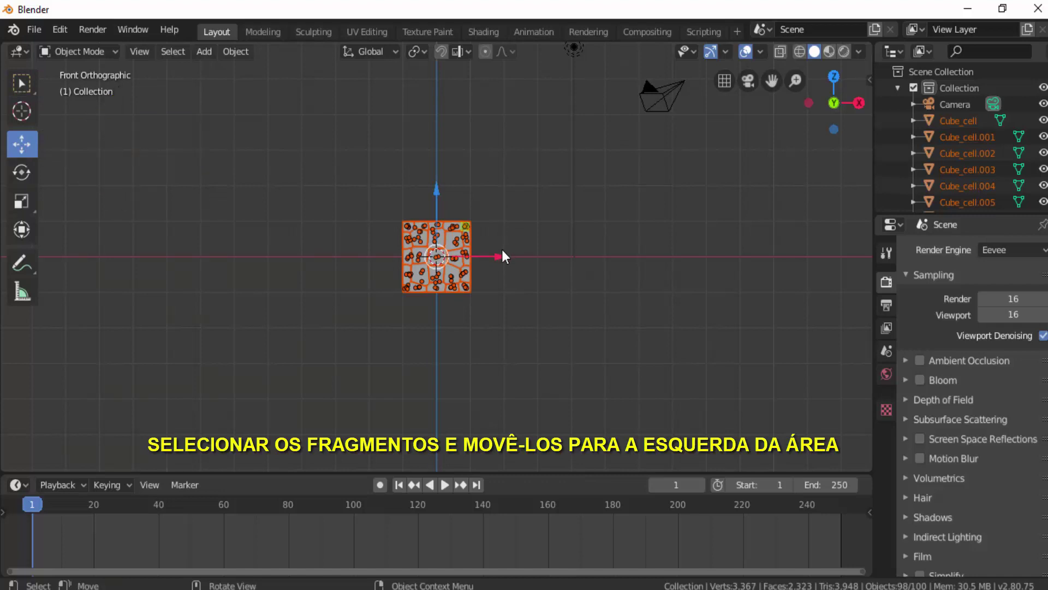
left_click_drag(499, 257, 327, 252)
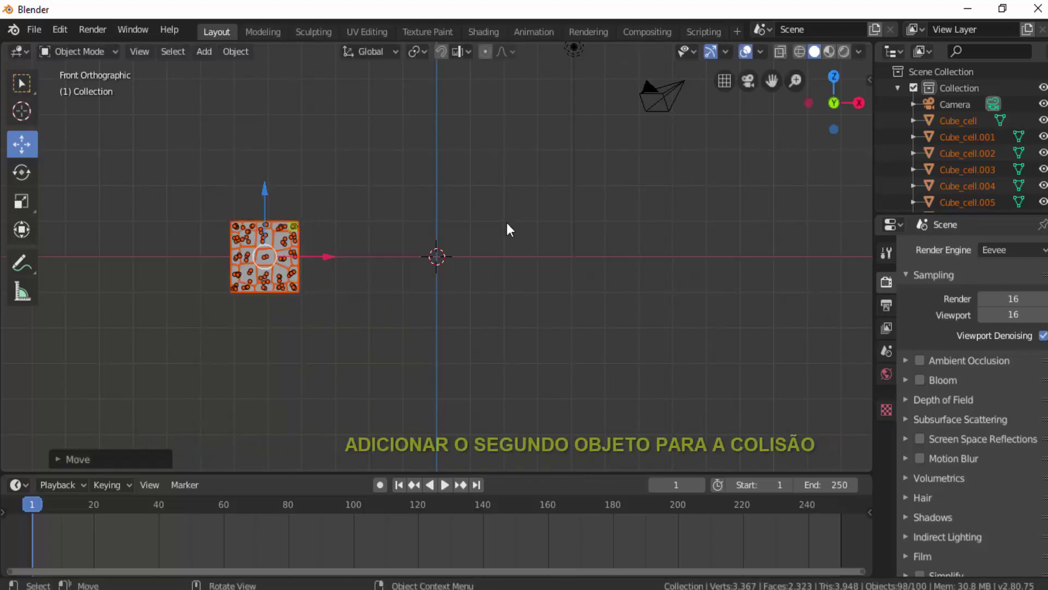
left_click(507, 229)
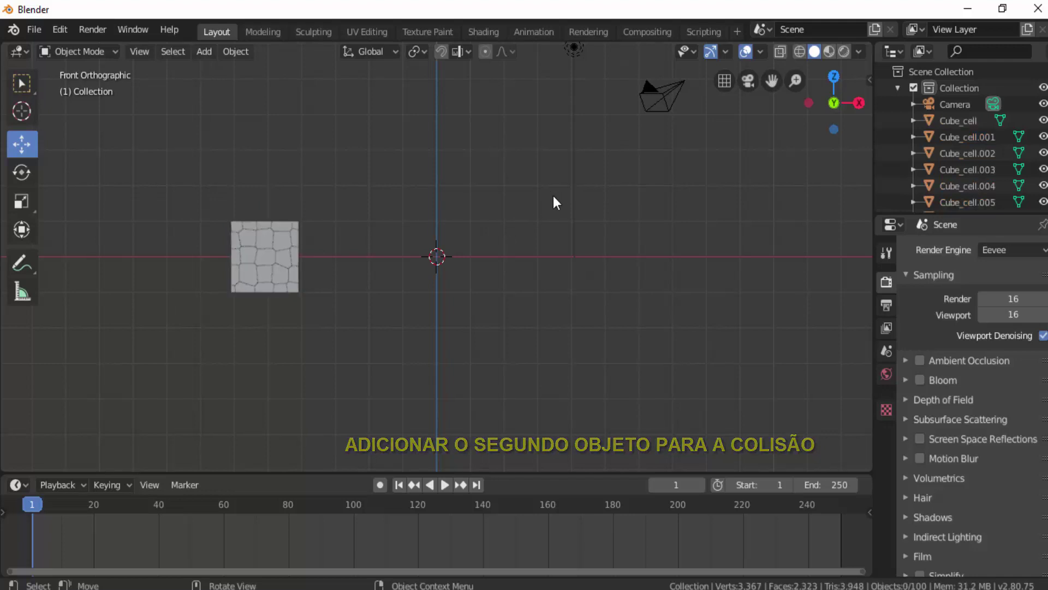
Step: Add an Ico Sphere mesh at the world origin as the second object for the collision
key("shift+a")
mouse_move(554, 196)
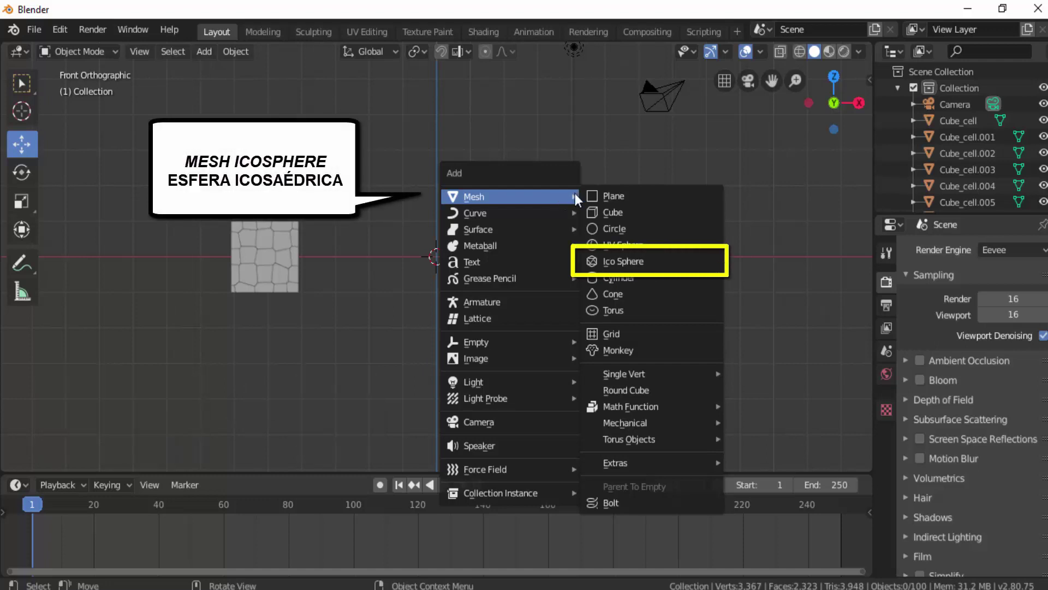
left_click(638, 261)
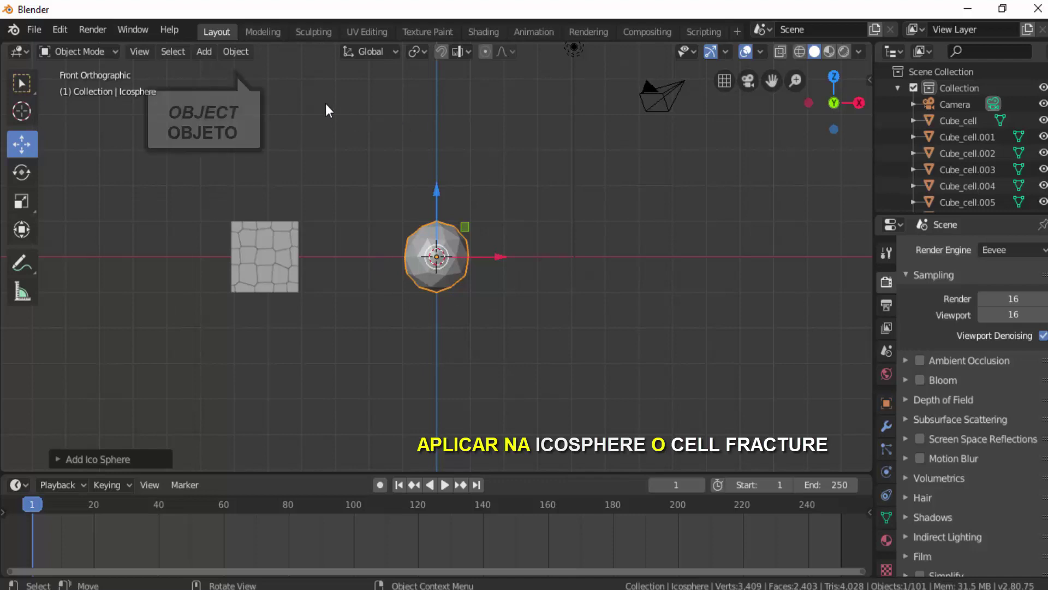
Step: Apply Cell Fracture to the icosphere with its own particles, a source limit of 100 and 0.09 noise
left_click(237, 52)
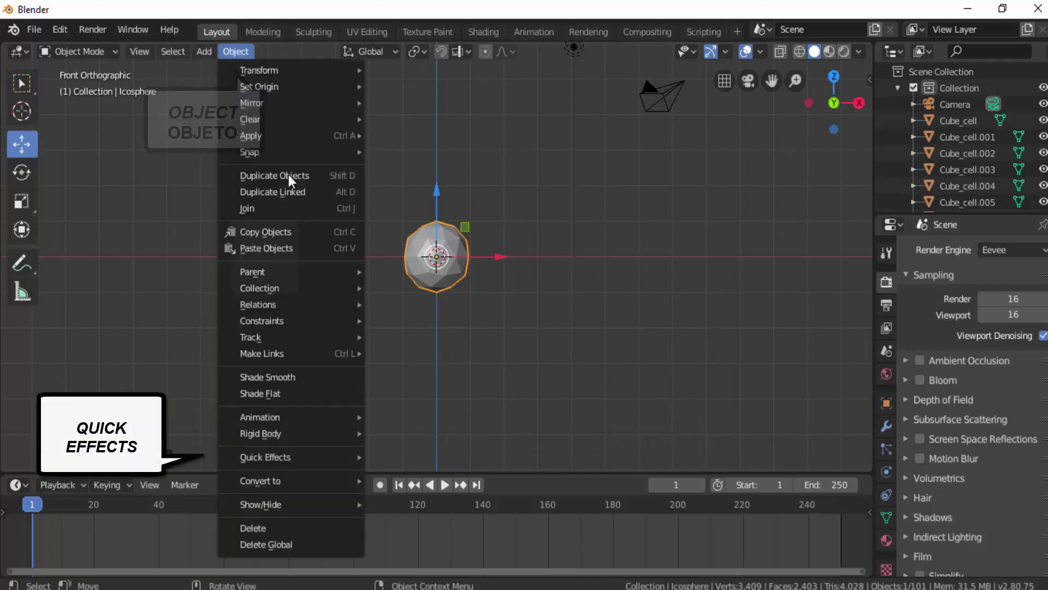
mouse_move(267, 461)
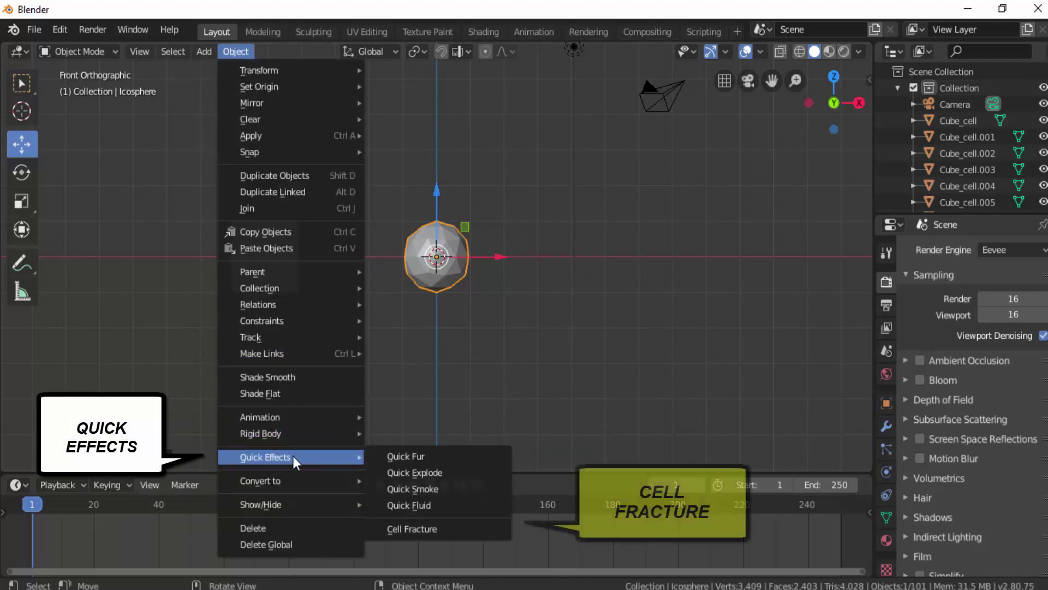
left_click(410, 528)
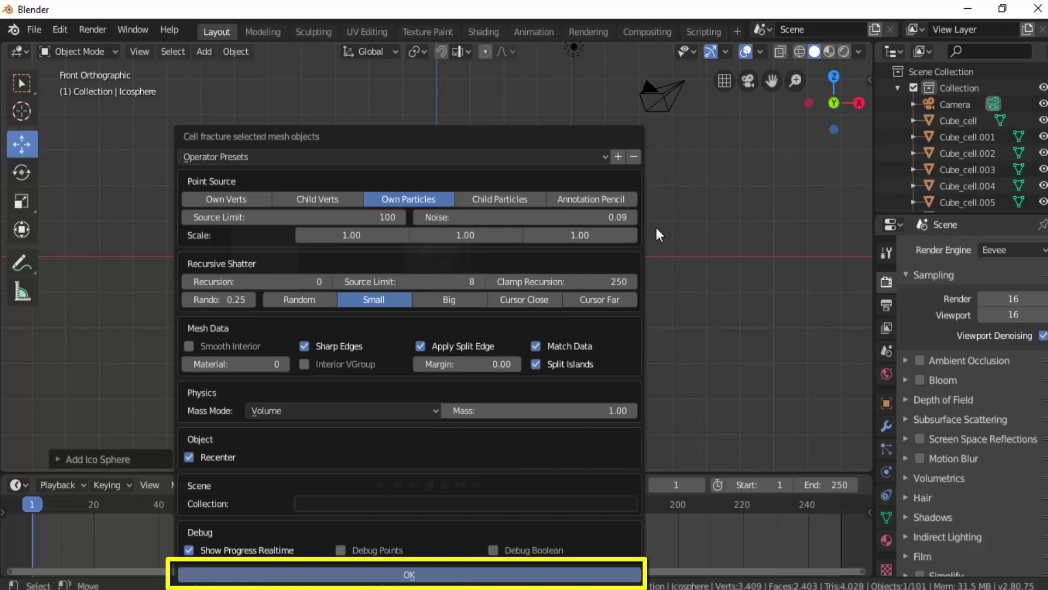
left_click(420, 576)
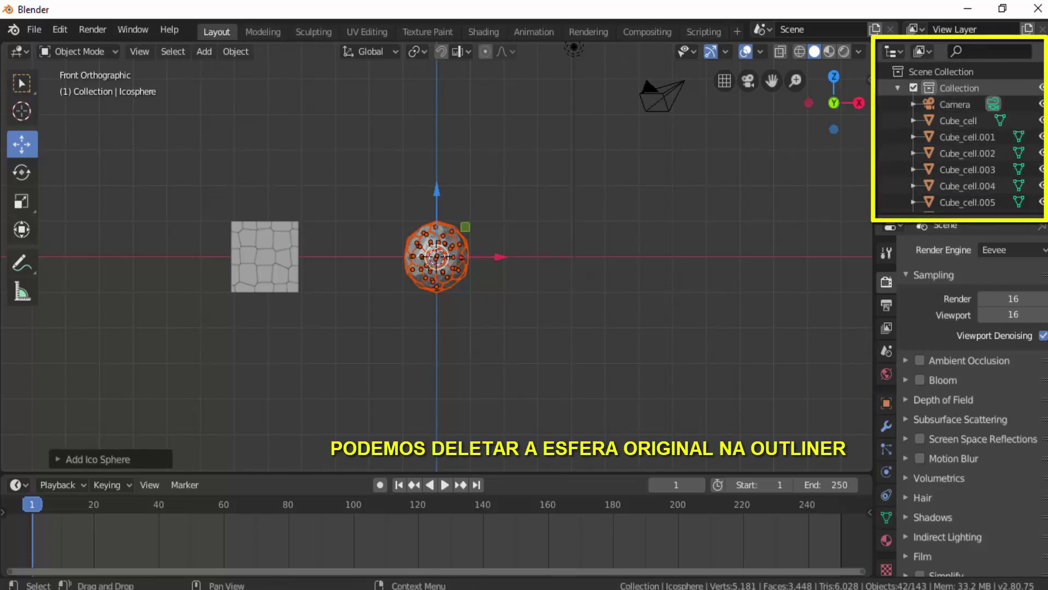
Step: Delete the original Icosphere object, keeping only its fractured cell pieces
scroll(959, 136, "down", 20)
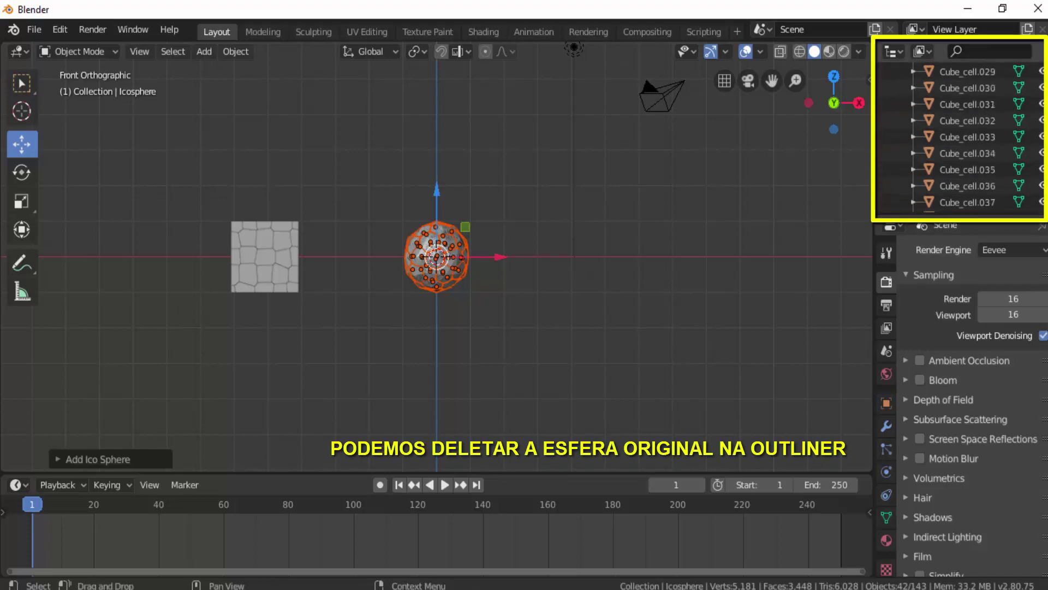
scroll(959, 136, "down", 20)
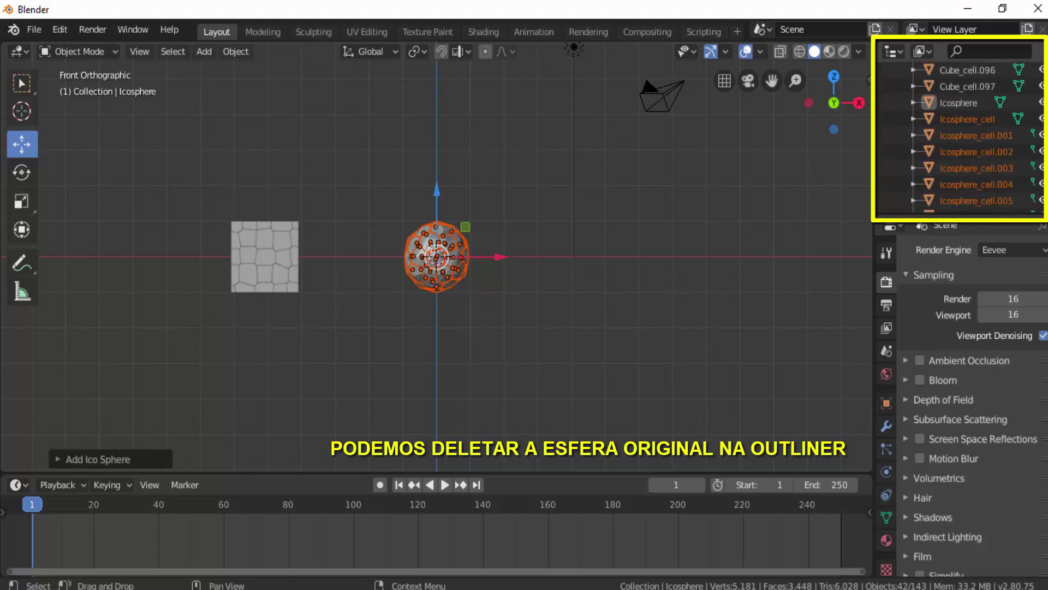
scroll(1016, 173, "down", 3)
scroll(1016, 173, "up", 5)
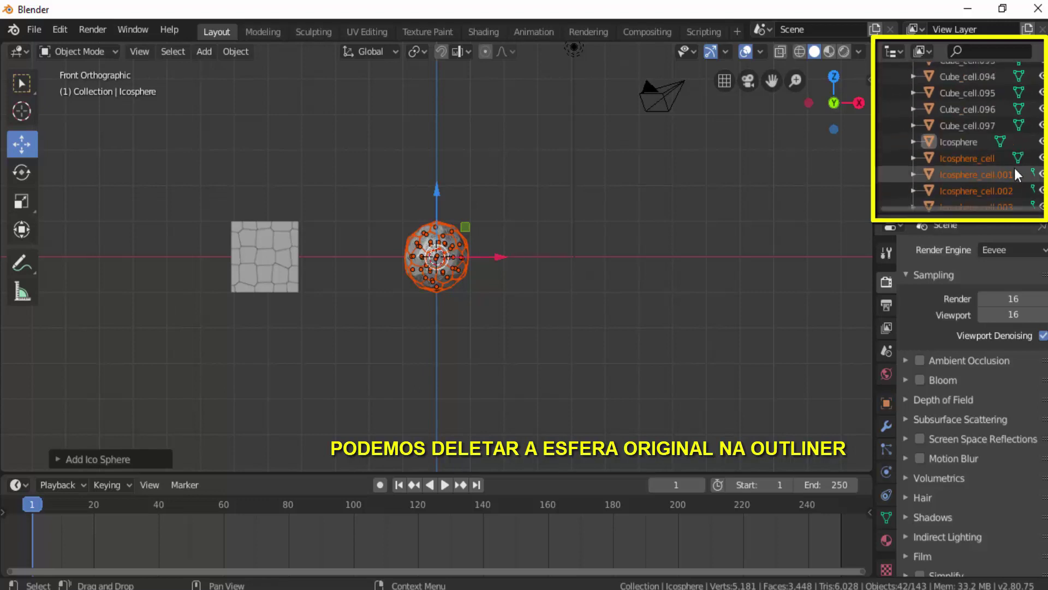
left_click(964, 144)
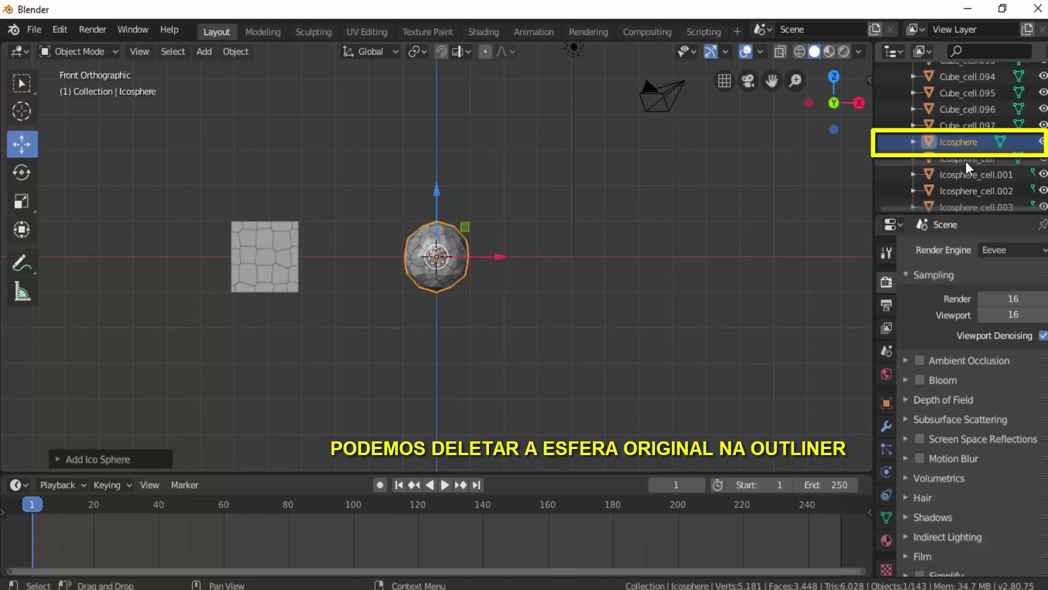
left_click(965, 159)
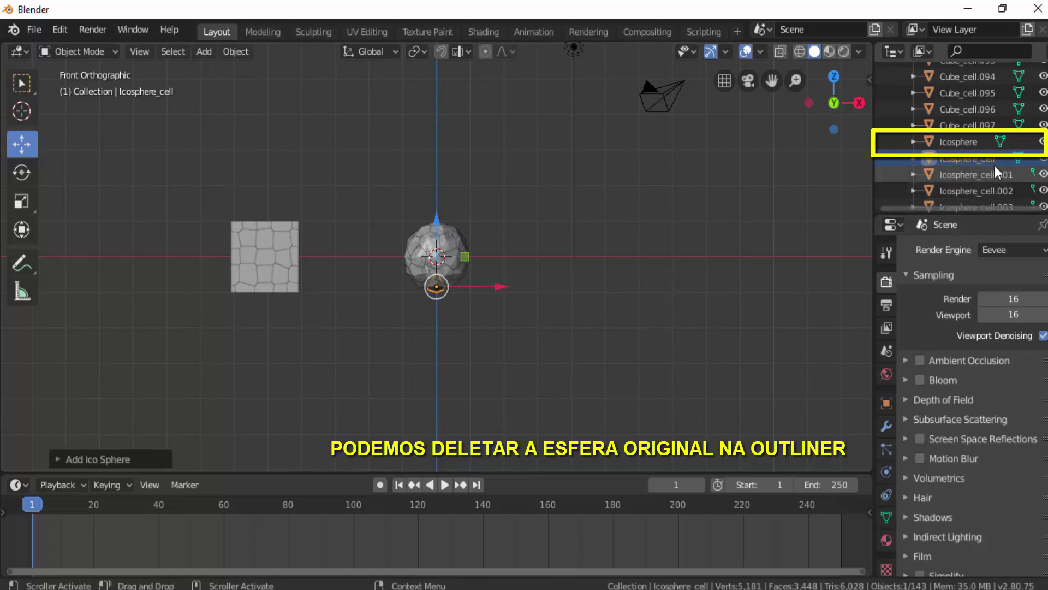
left_click(958, 144)
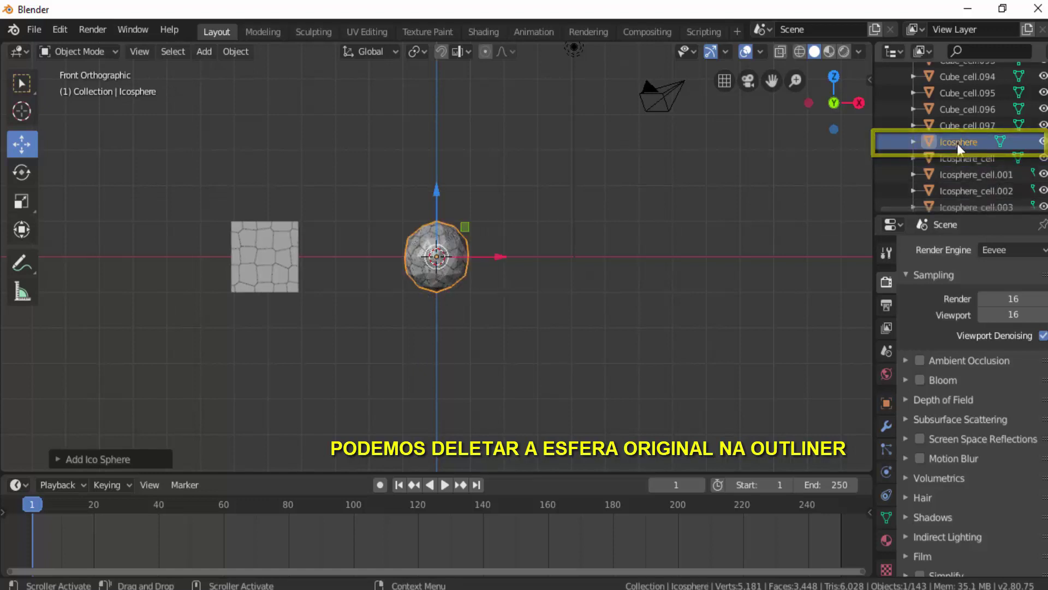
right_click(958, 144)
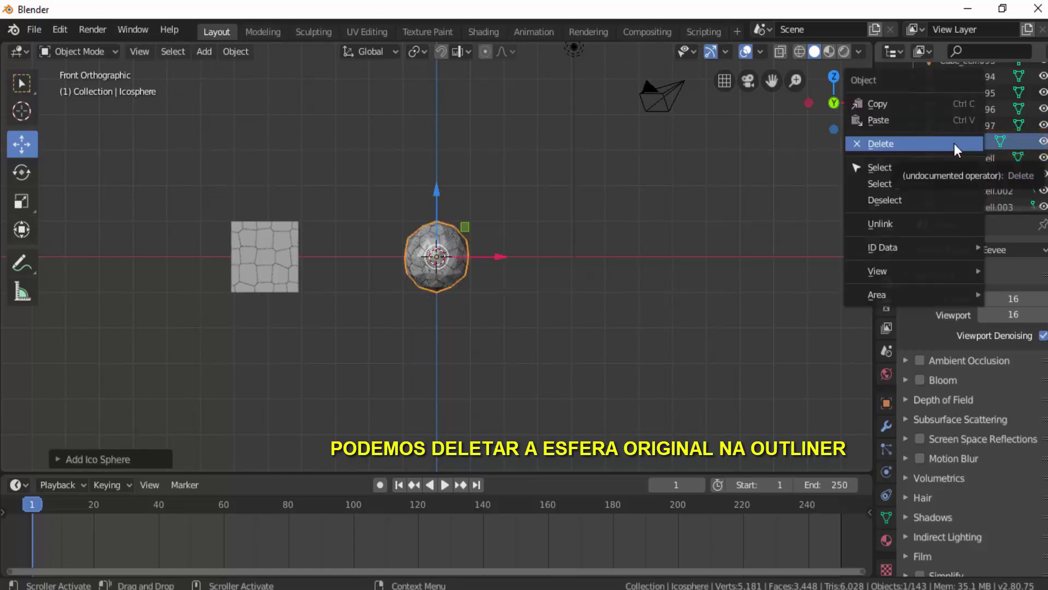
left_click(918, 143)
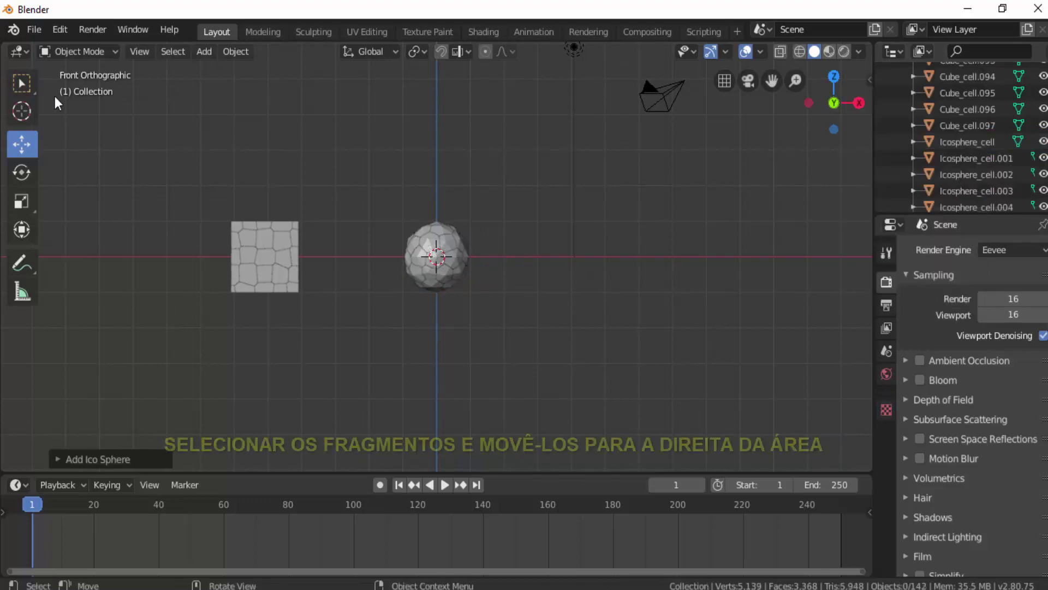
Step: Move all the icosphere fragments about five grid squares in the positive X direction and deselect them
left_click(26, 83)
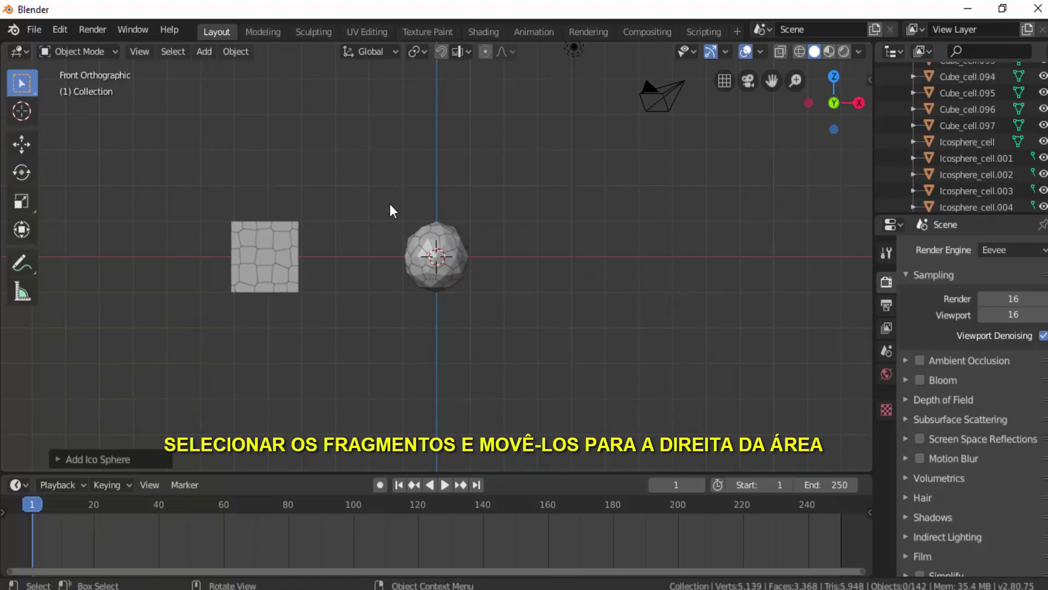
left_click_drag(389, 202, 514, 316)
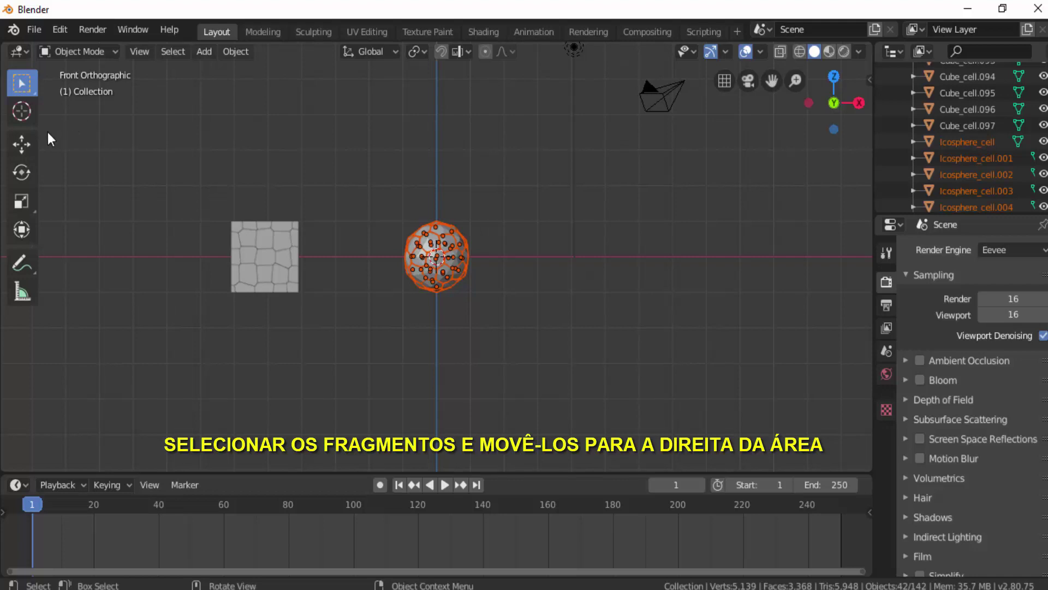
left_click(24, 145)
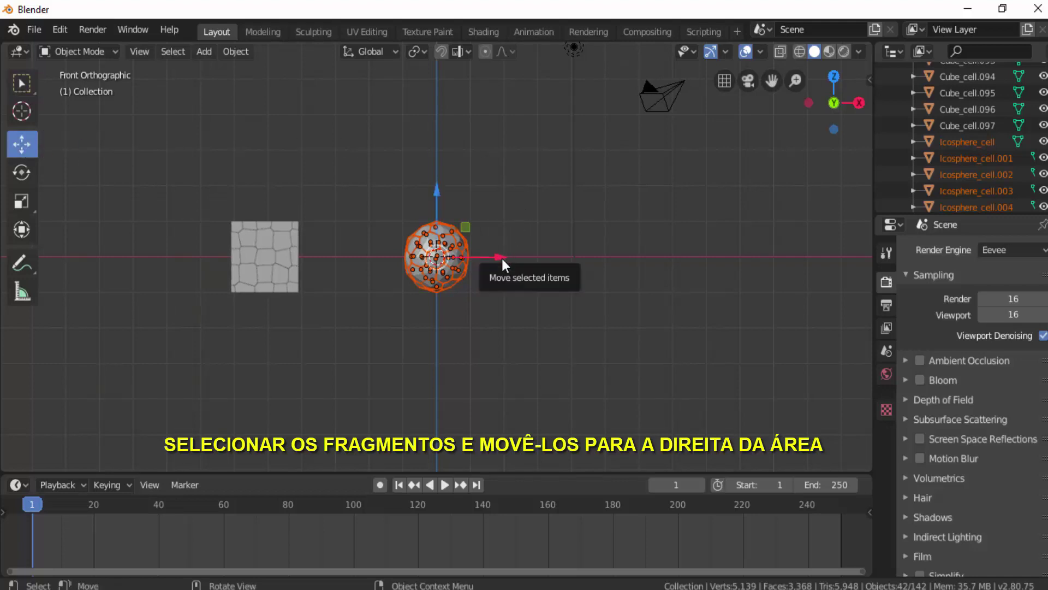
left_click_drag(502, 258, 669, 263)
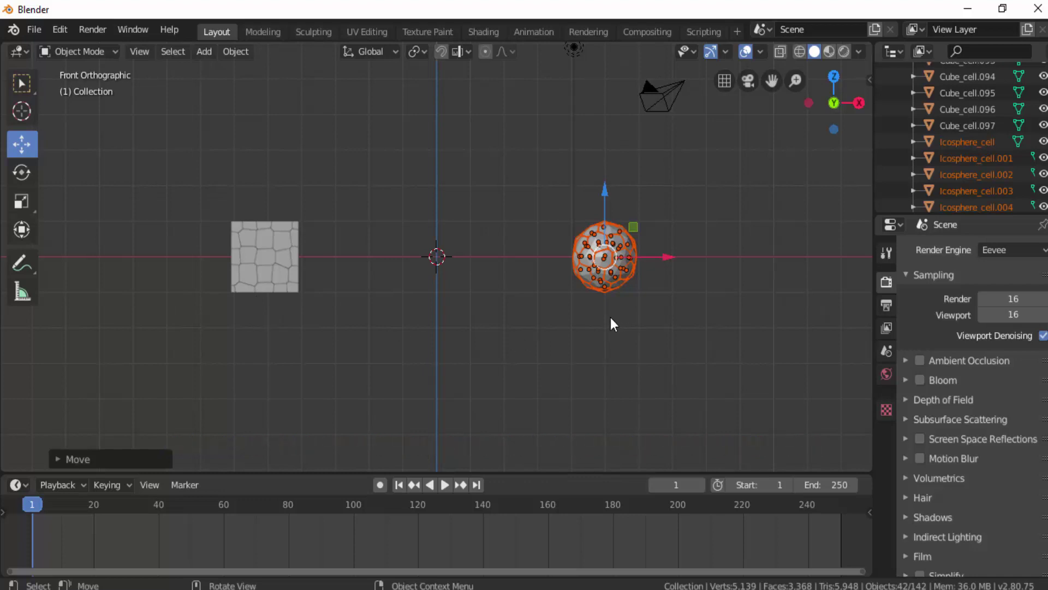
left_click(302, 326)
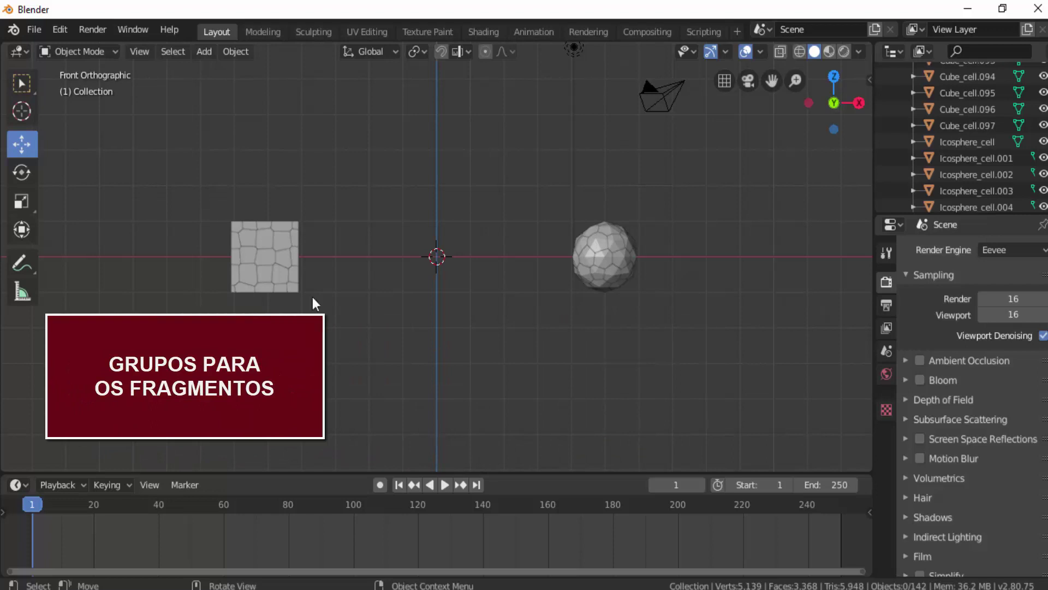
Step: Group all the cube fragments into a new collection named Cubo
left_click(27, 86)
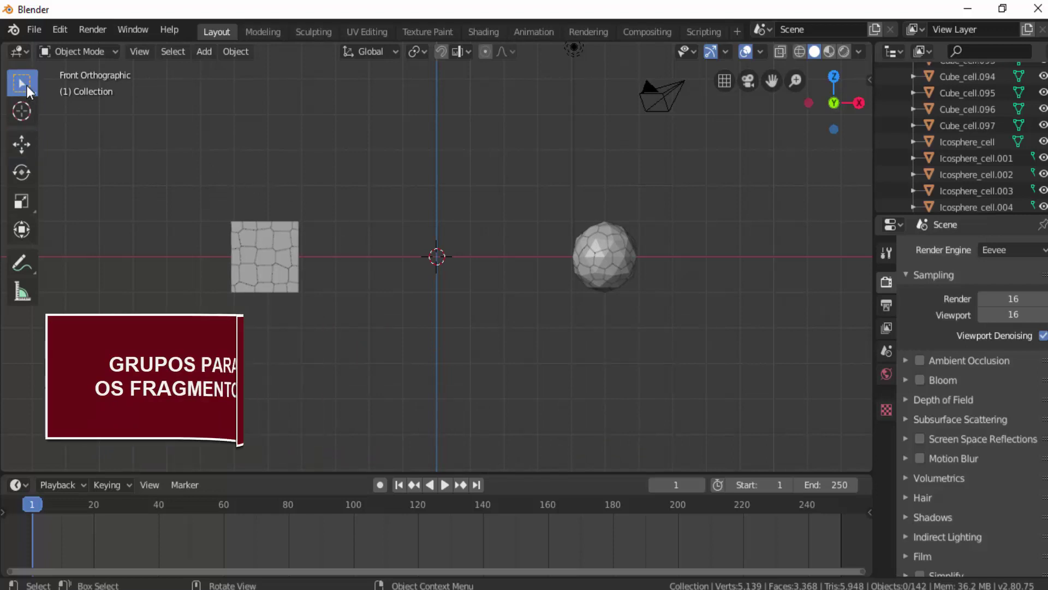
left_click_drag(211, 198, 336, 326)
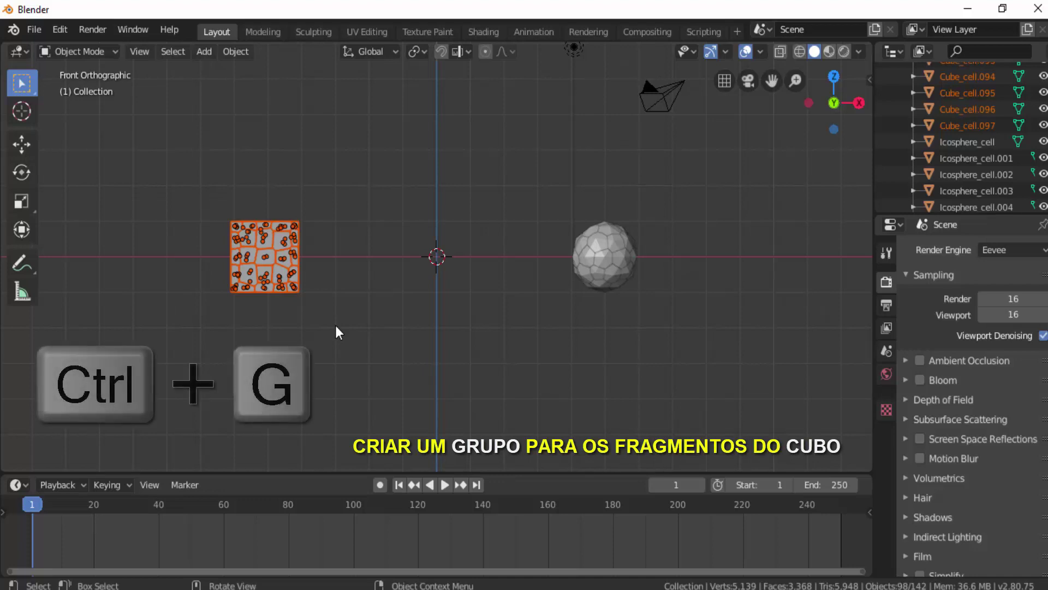
key("ctrl+g")
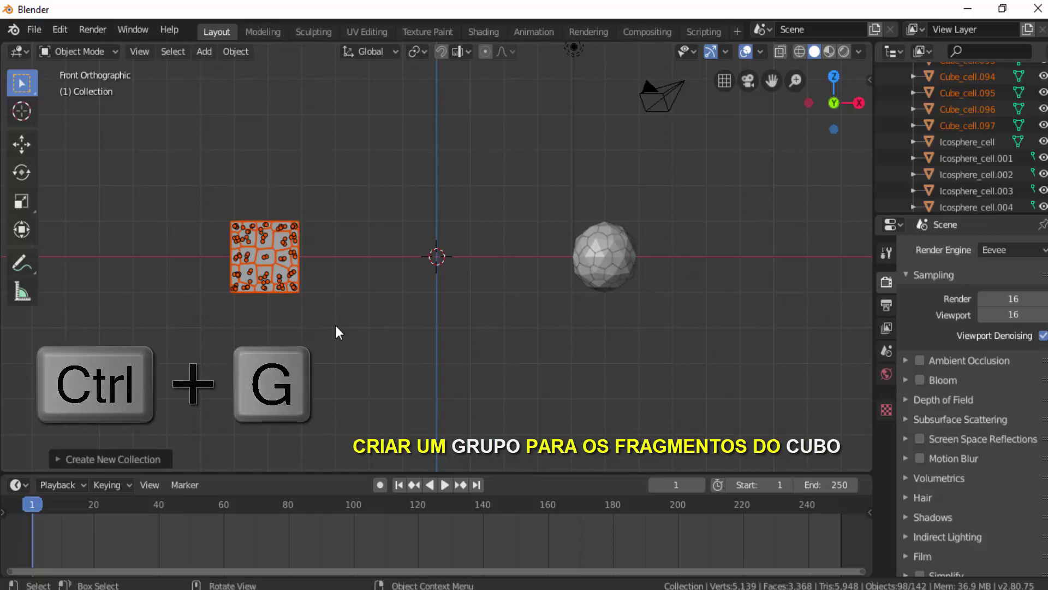
left_click(59, 458)
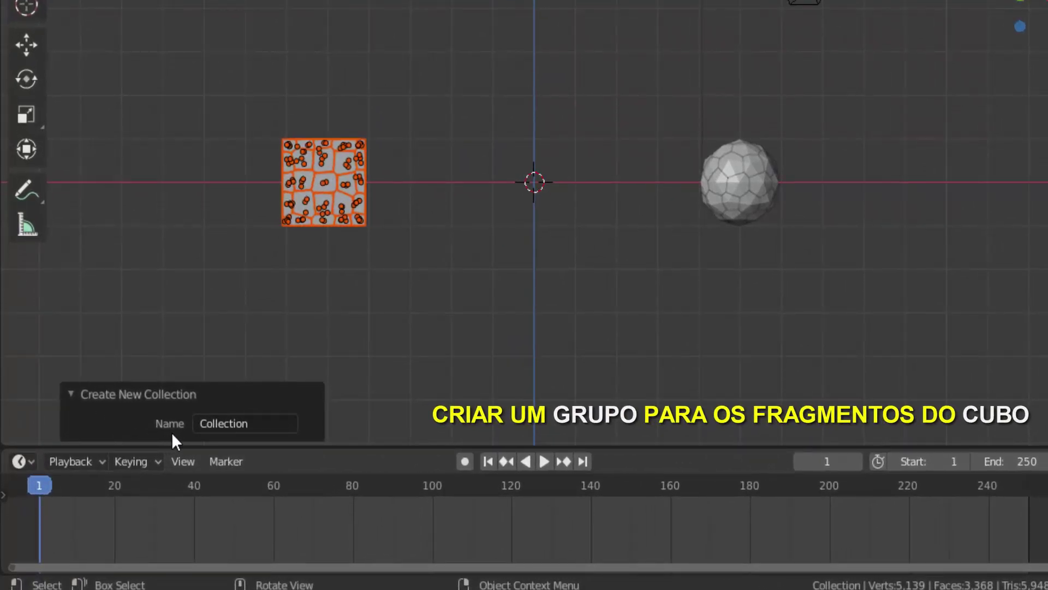
left_click(206, 426)
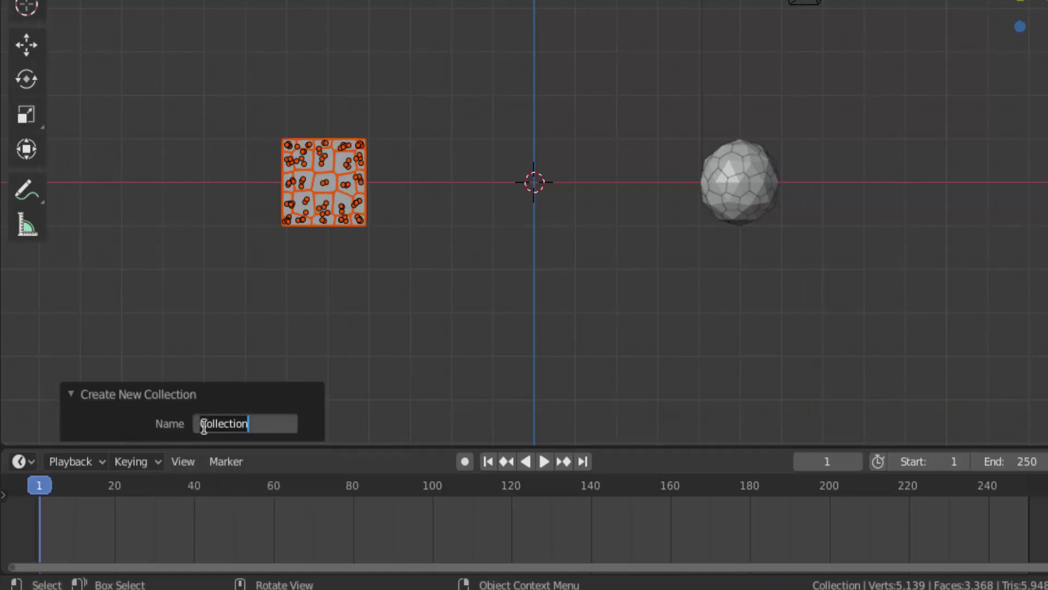
type("Cubo")
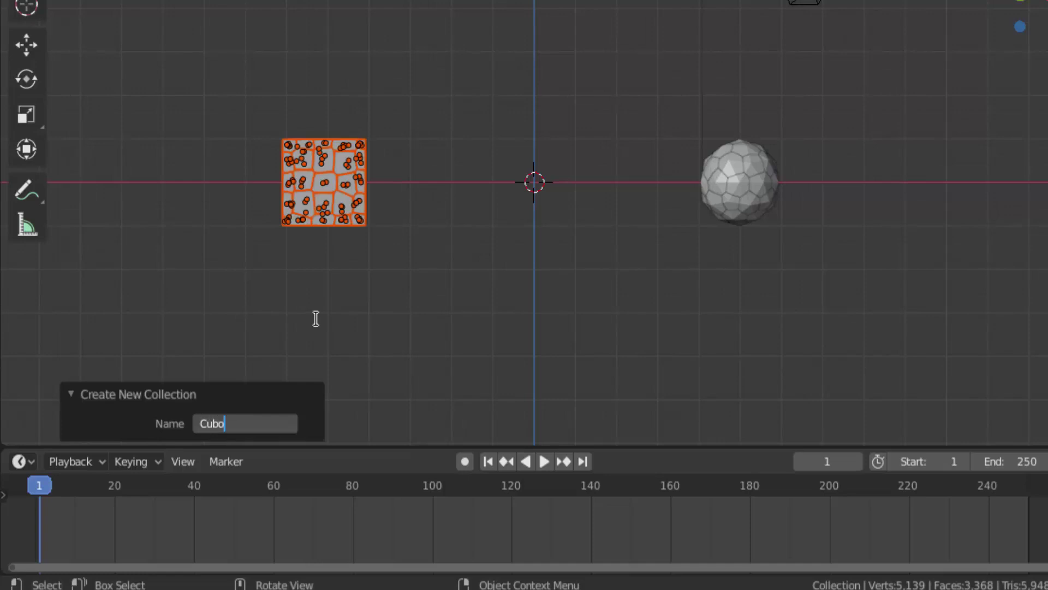
key("Return")
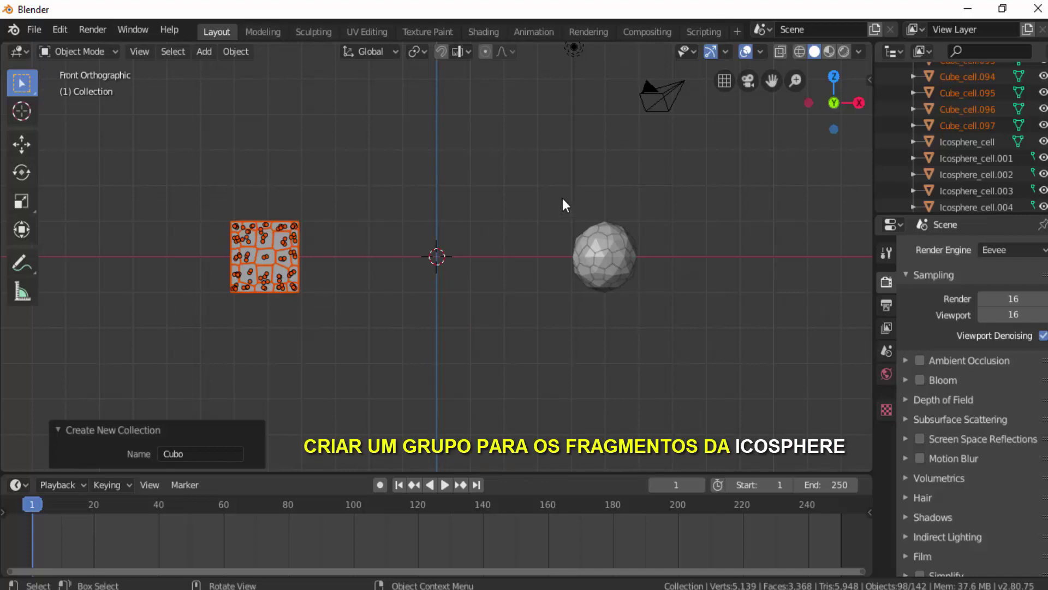
Step: Delete the Light object above the icosphere fragments so that it stays out of their box selection
left_click_drag(563, 199, 652, 309)
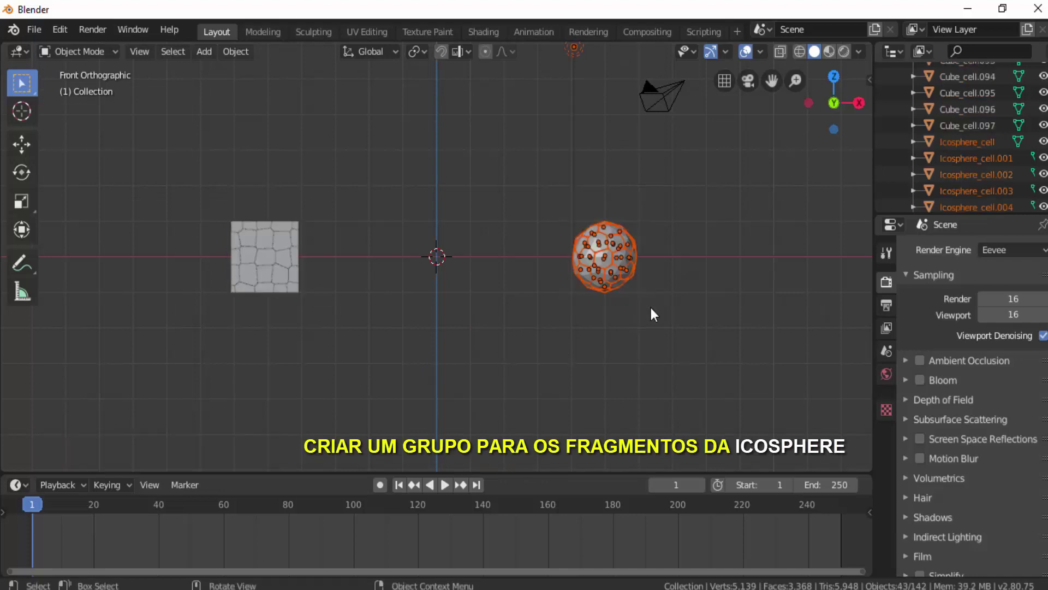
left_click(597, 109)
left_click(578, 52)
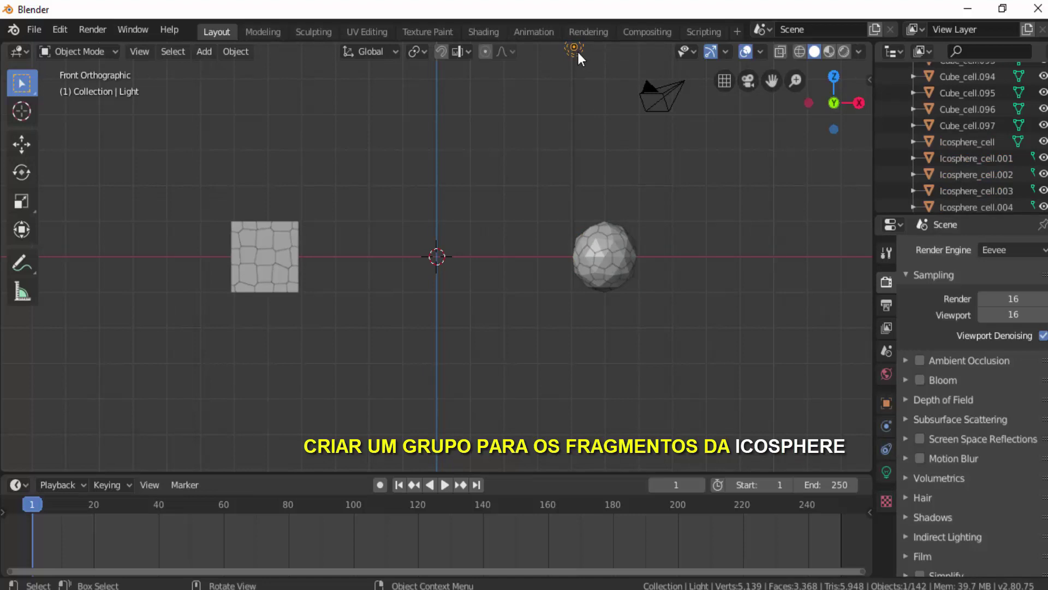
key("x")
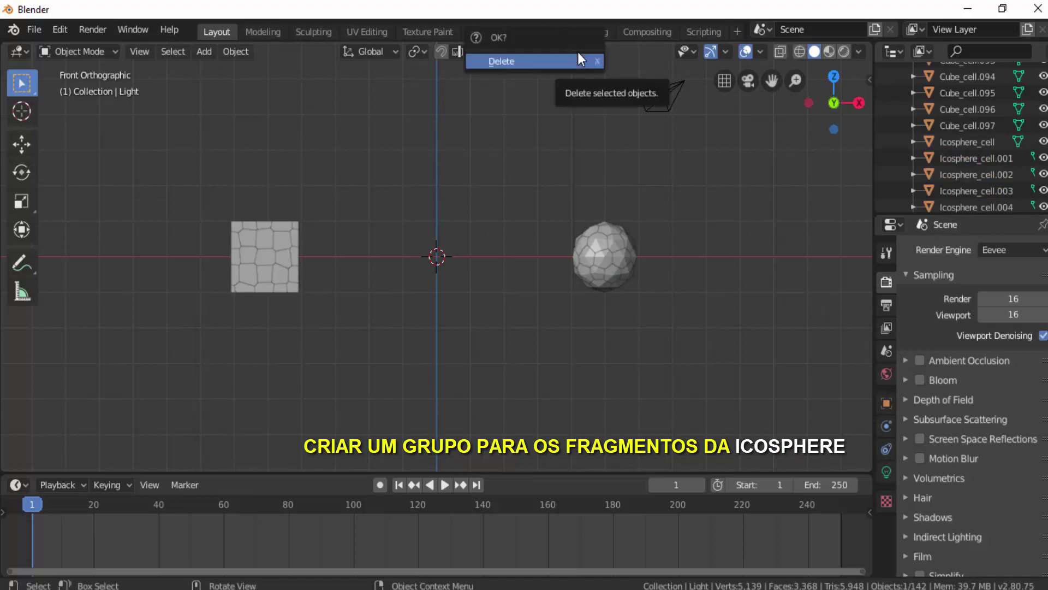
left_click(560, 58)
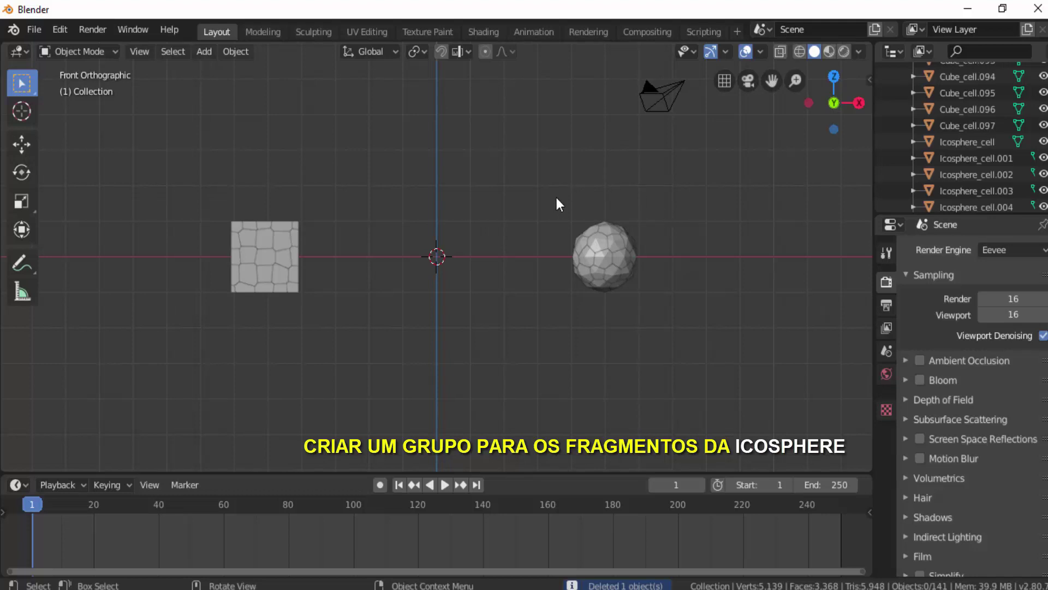
Step: Group all the icosphere fragments into a new collection named Esfera and deselect them
left_click_drag(555, 194, 657, 306)
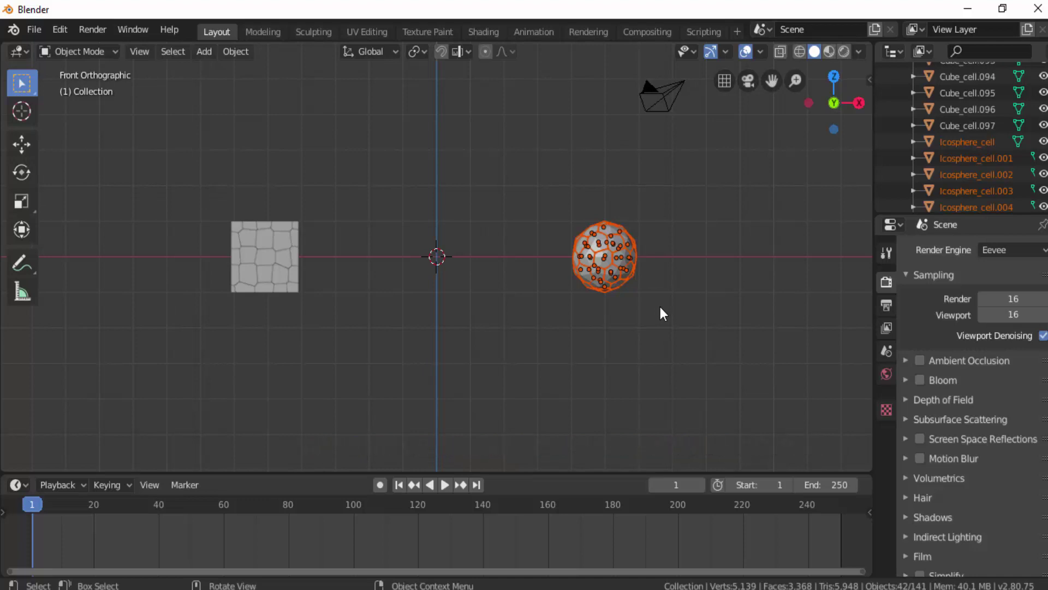
key("ctrl+g")
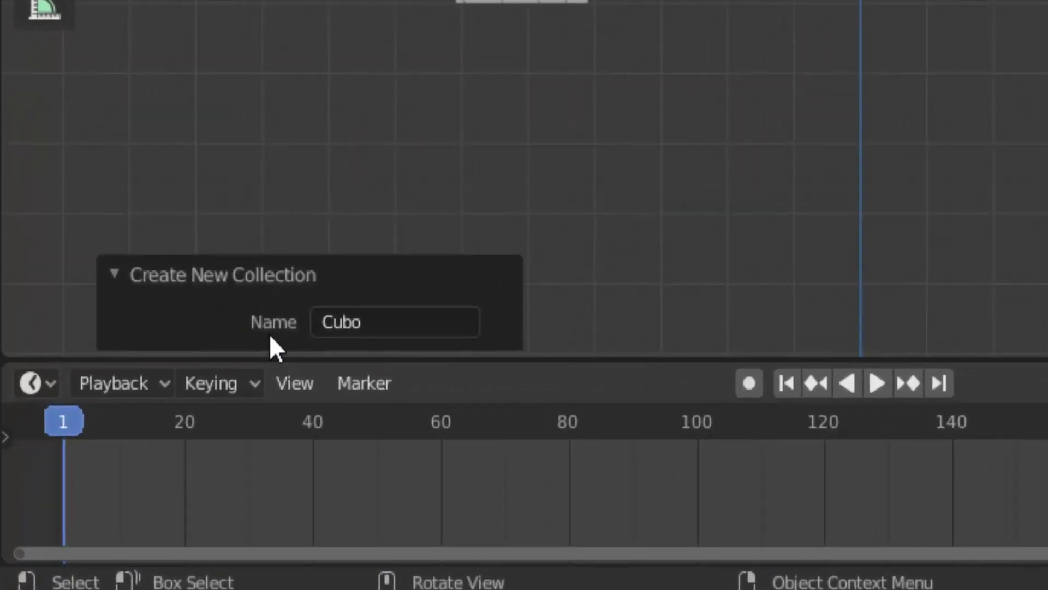
left_click(322, 324)
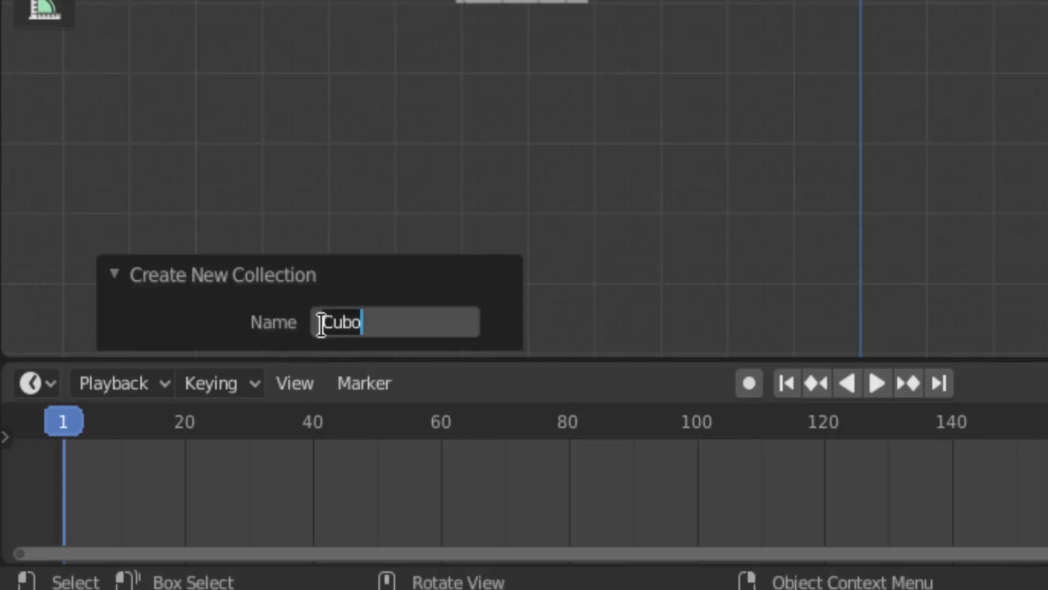
type("Esfera")
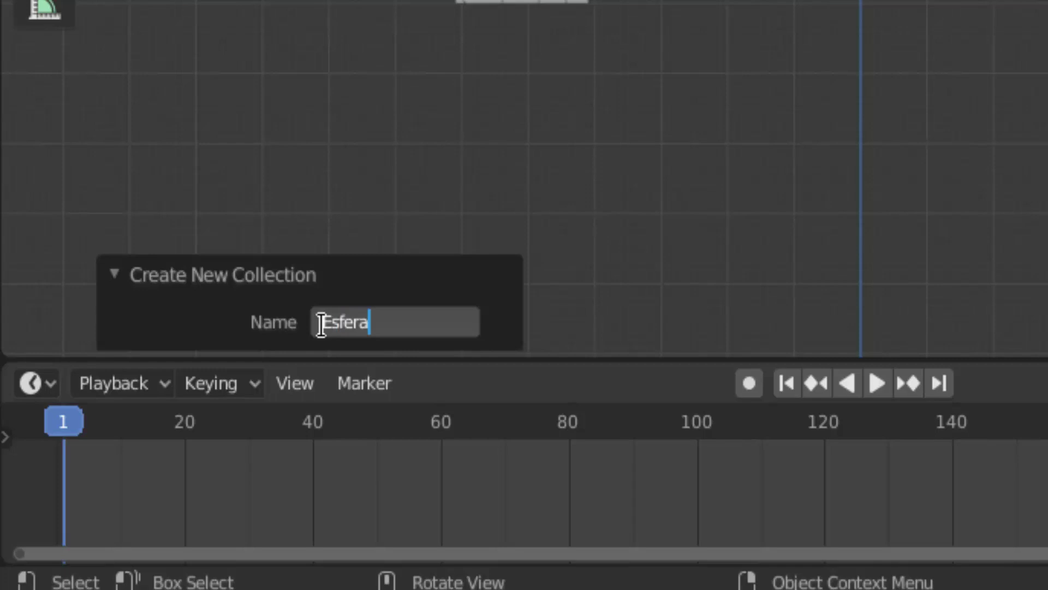
key("Return")
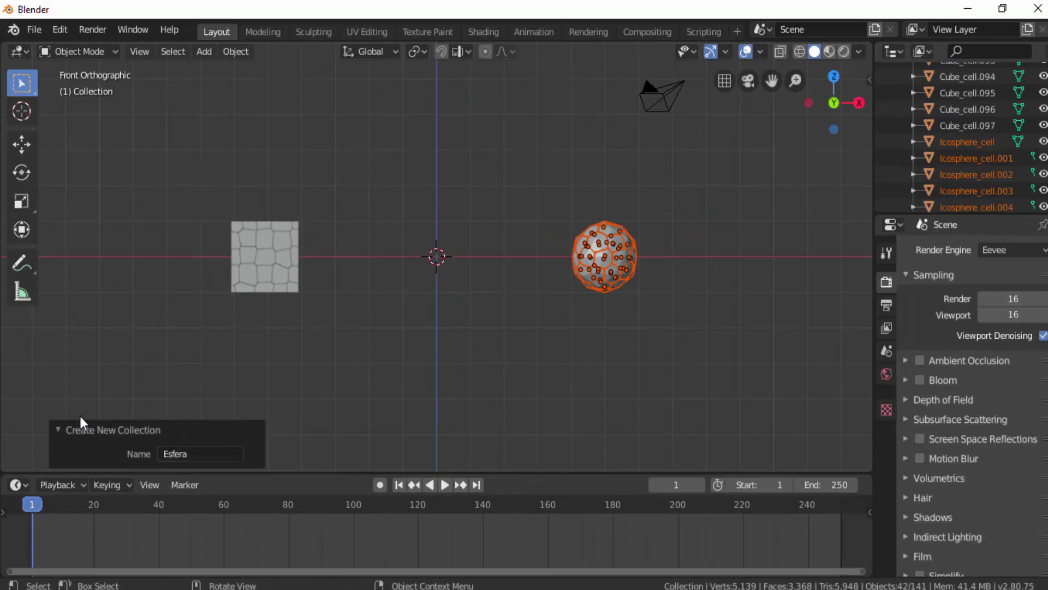
left_click(59, 426)
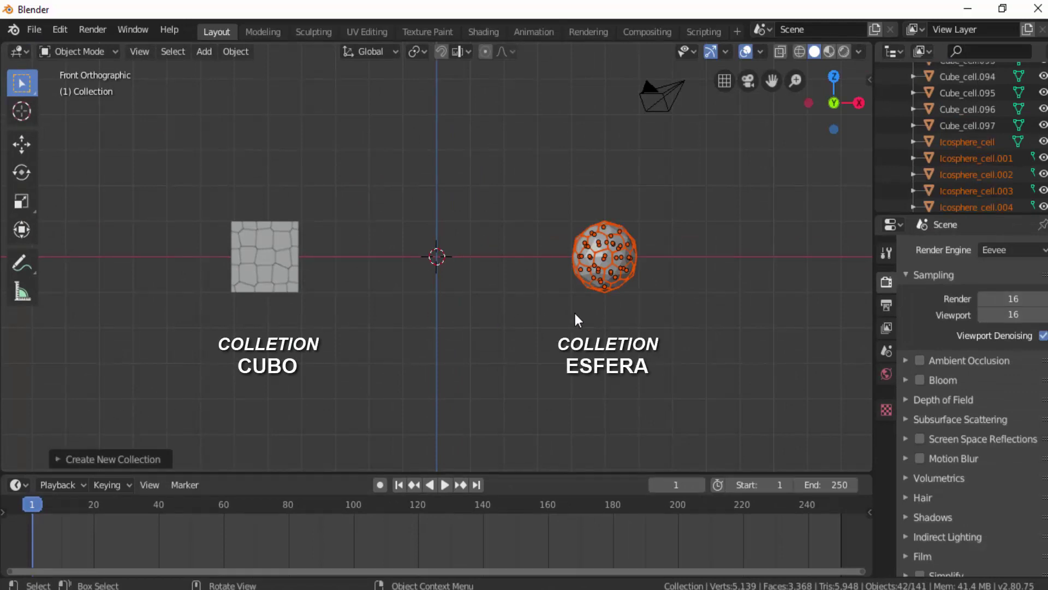
left_click(458, 322)
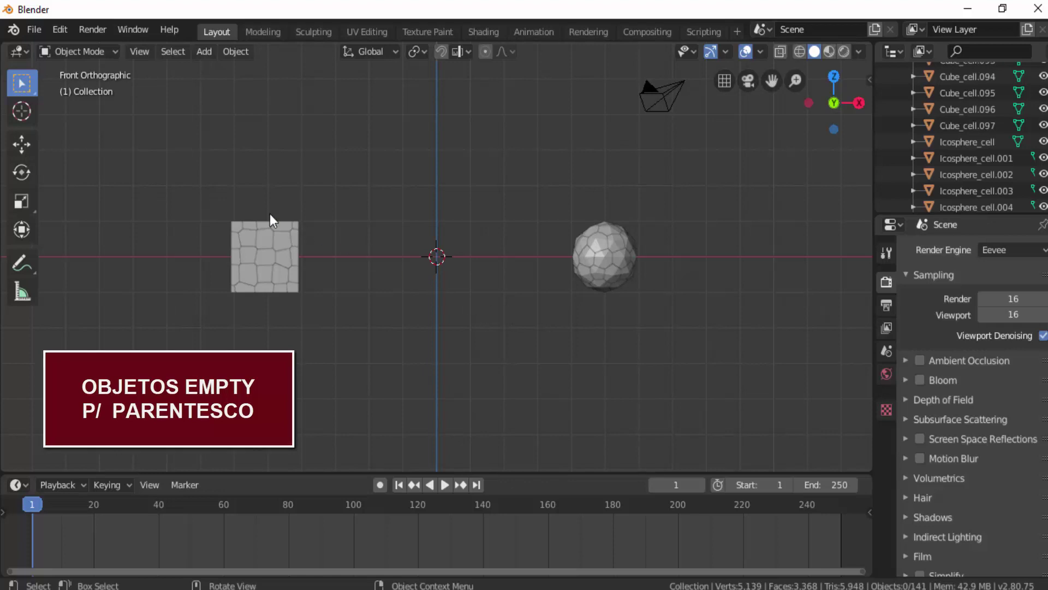
Step: Select all the cube fragments and snap the 3D cursor to the selection
left_click_drag(304, 276, 322, 298)
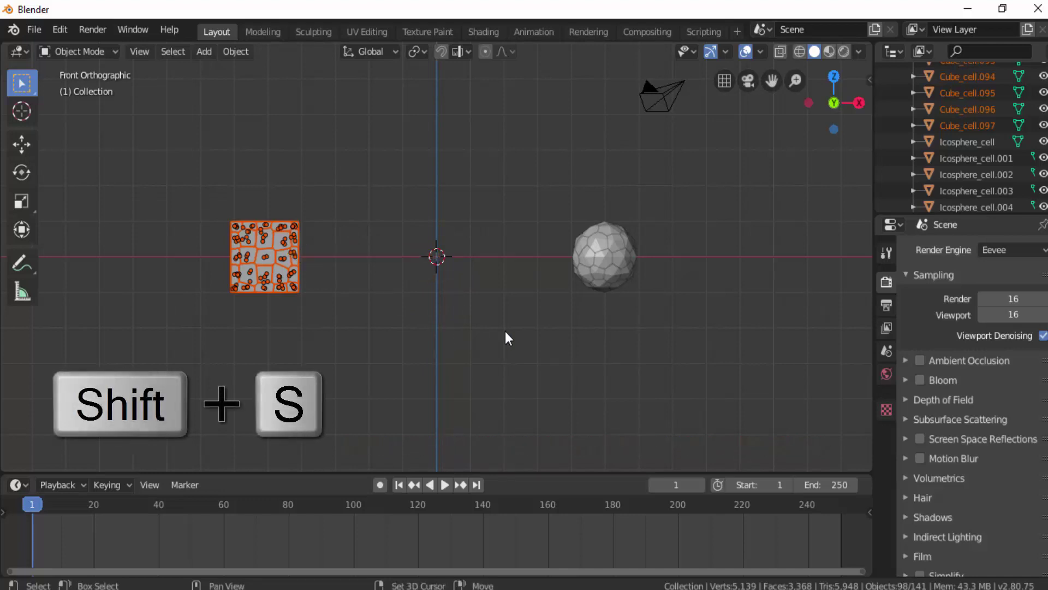
key("shift+s")
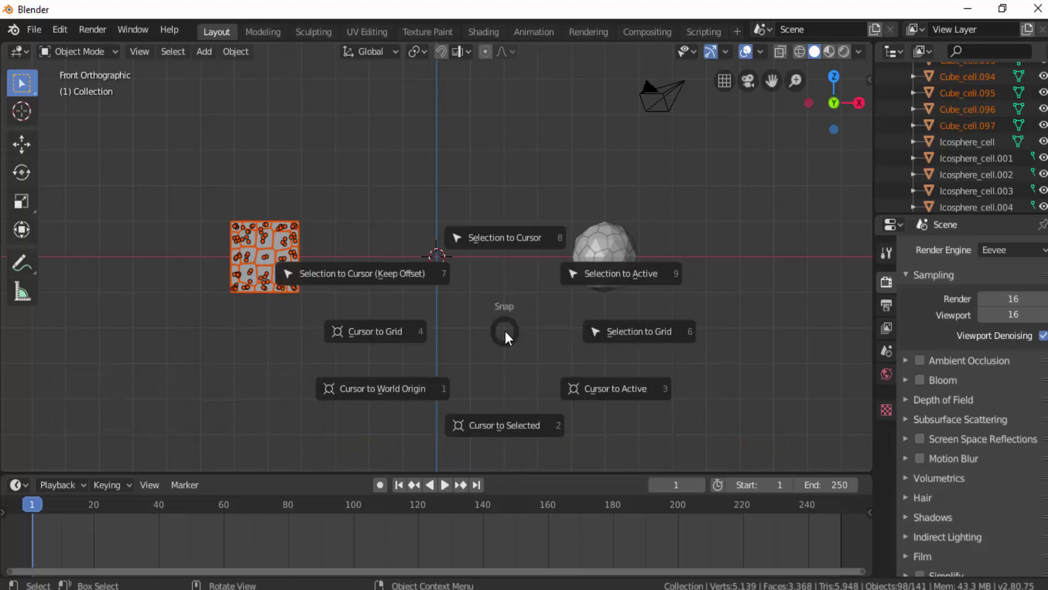
left_click(512, 428)
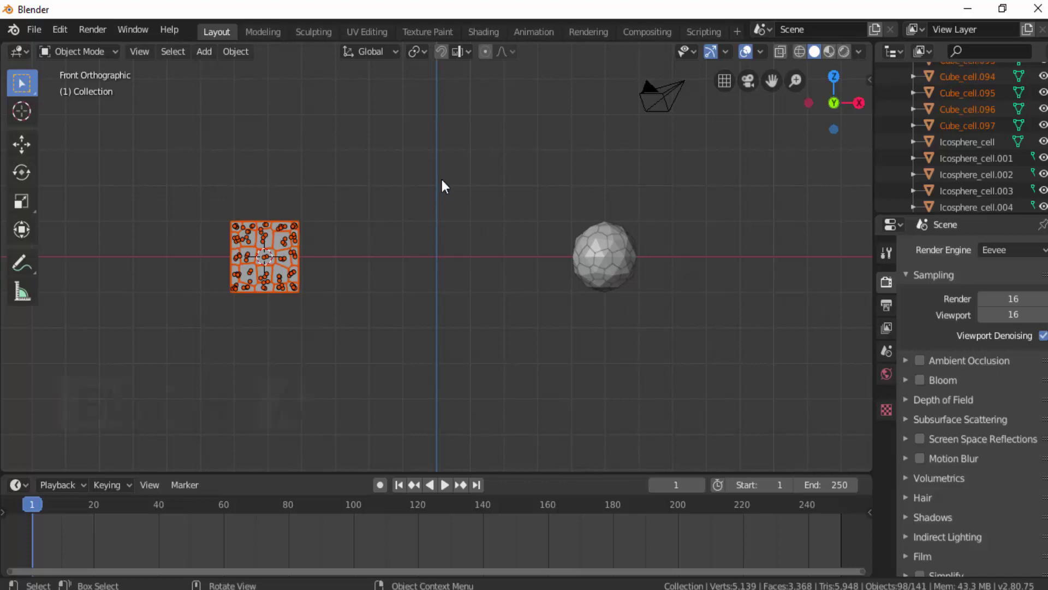
Step: Add a Plain Axes empty at the cube's centre and, in wireframe shading, scale it up until its axes extend beyond the cube
key("shift+a")
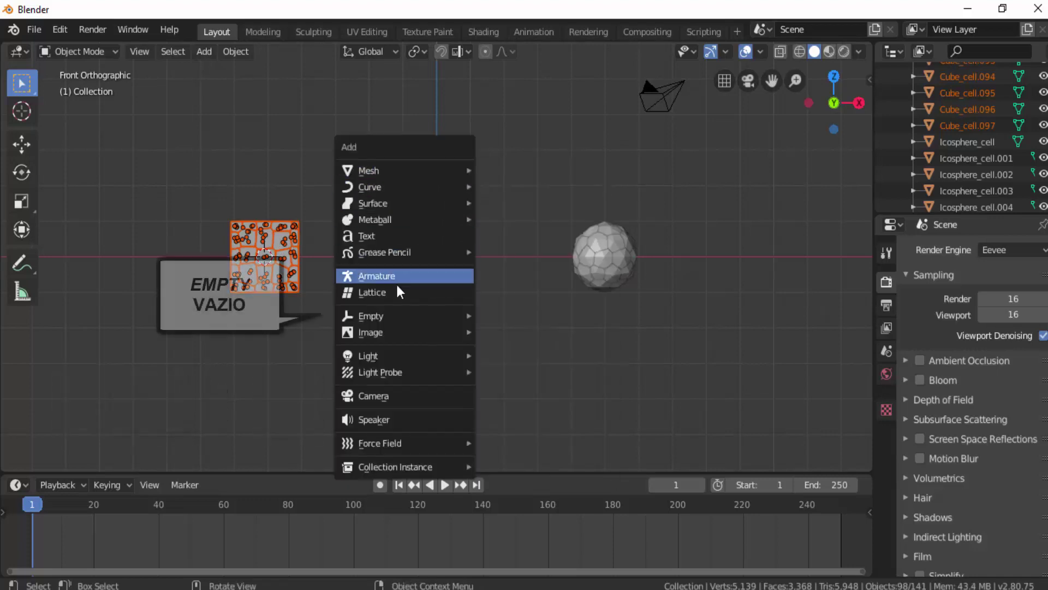
mouse_move(387, 311)
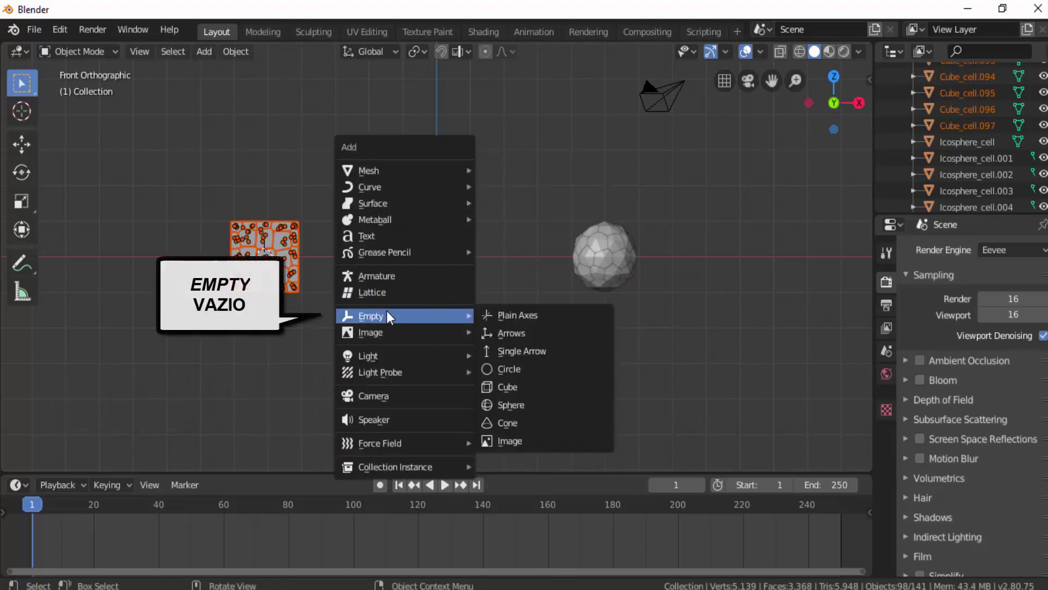
left_click(514, 317)
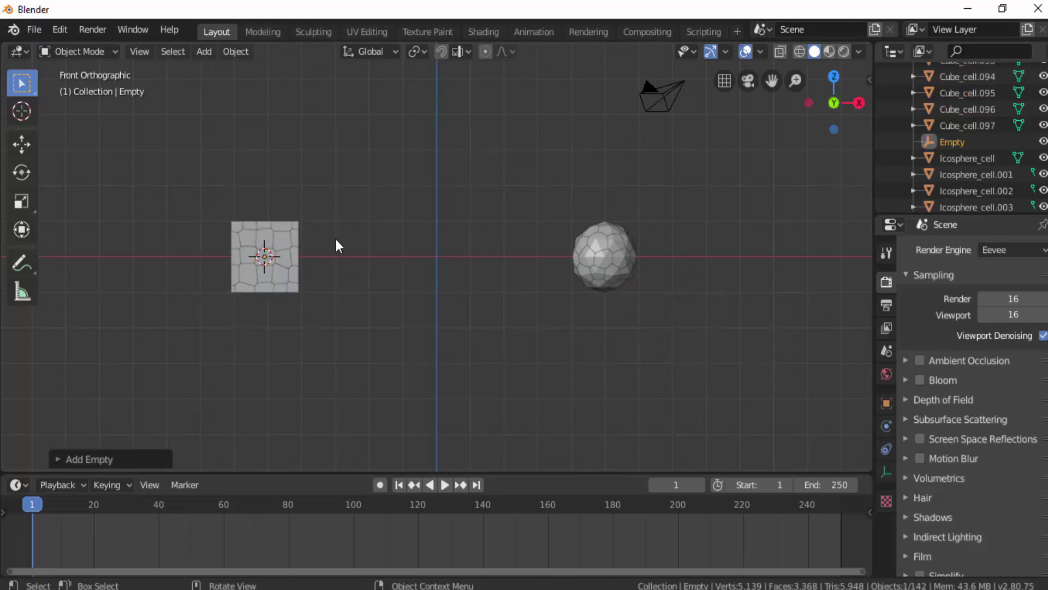
left_click(800, 53)
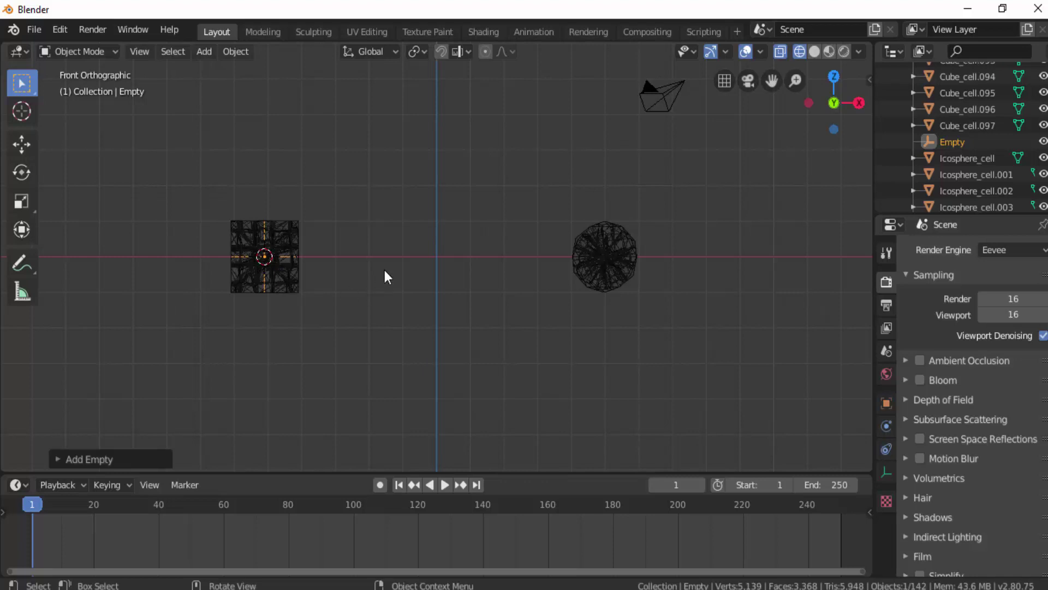
key("s")
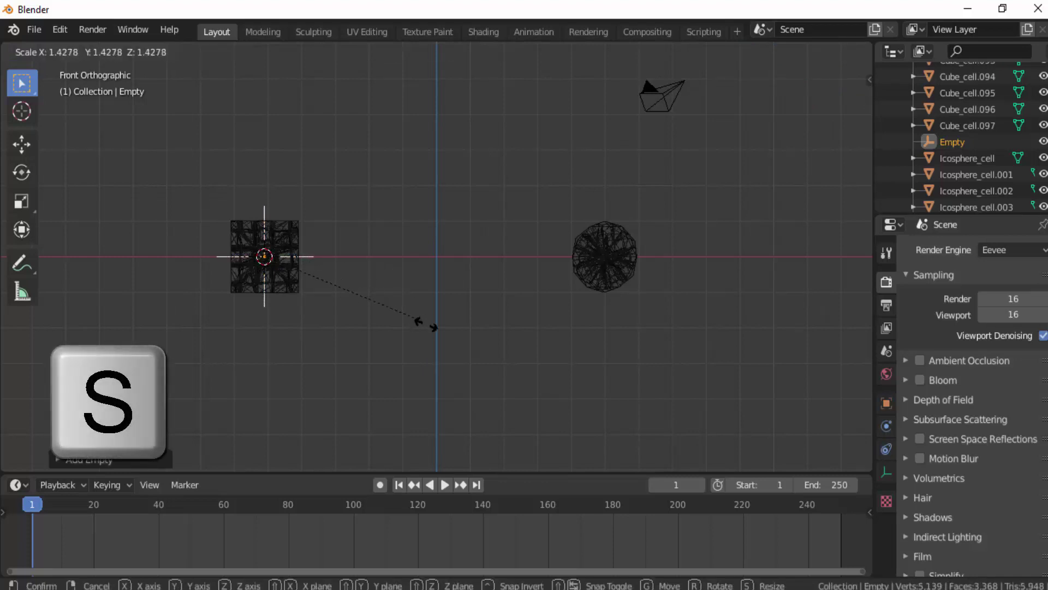
left_click(460, 389)
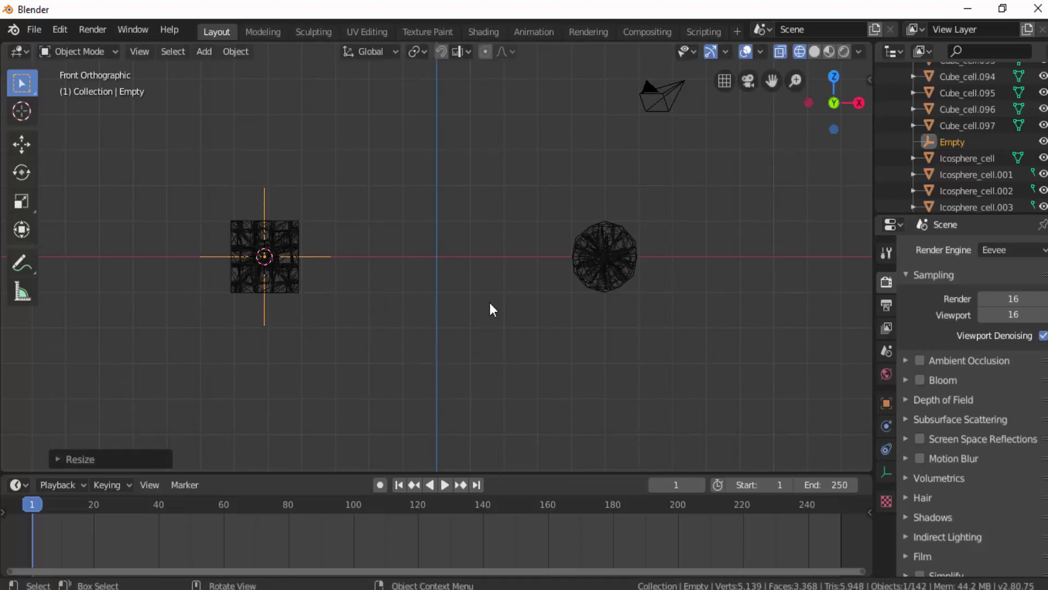
Step: Deselect the empty, select all the icosphere fragments and snap the 3D cursor to the selection
key("alt+a")
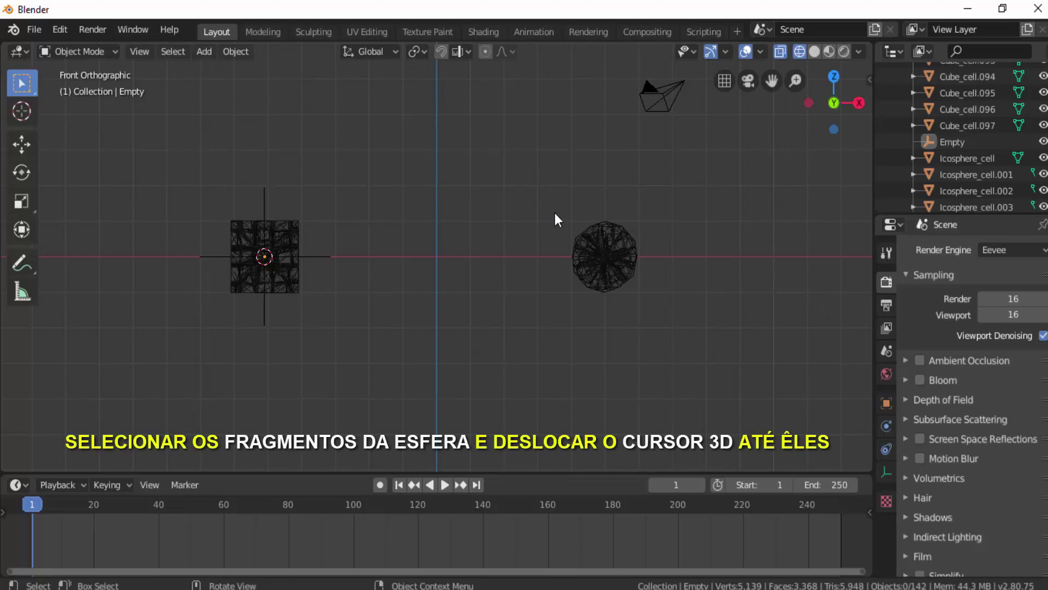
left_click_drag(549, 198, 663, 323)
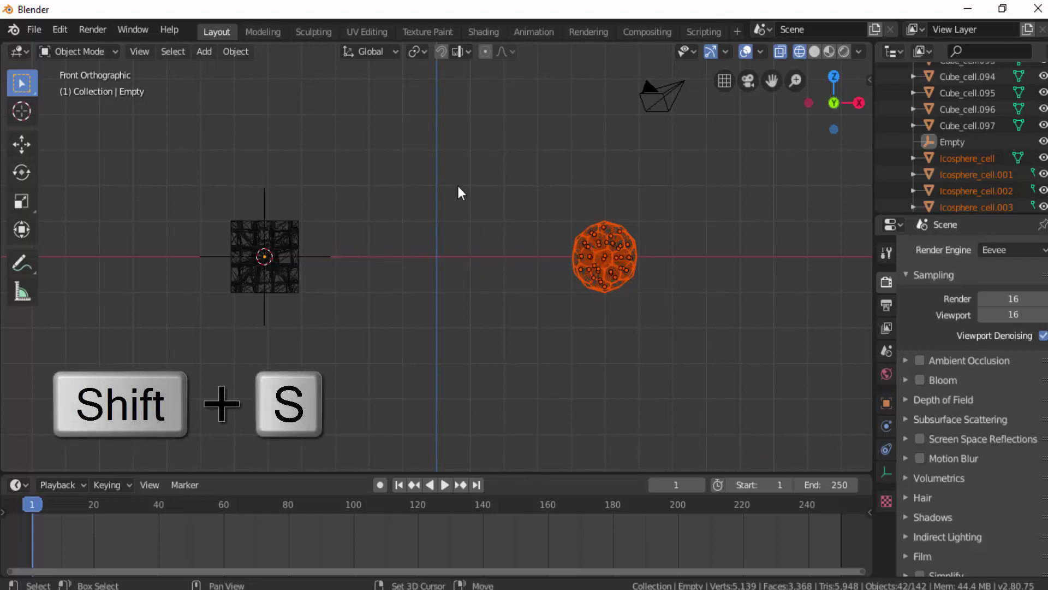
key("shift+s")
left_click(447, 280)
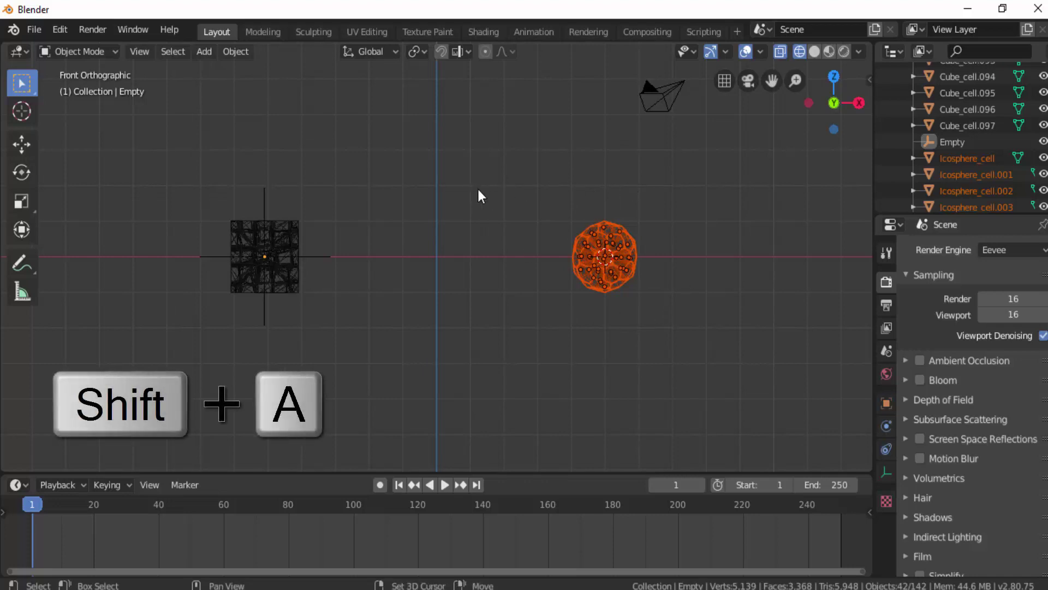
Step: Add a Plain Axes empty at the icosphere's centre, scale it up beyond the sphere and return to solid shading
key("shift+a")
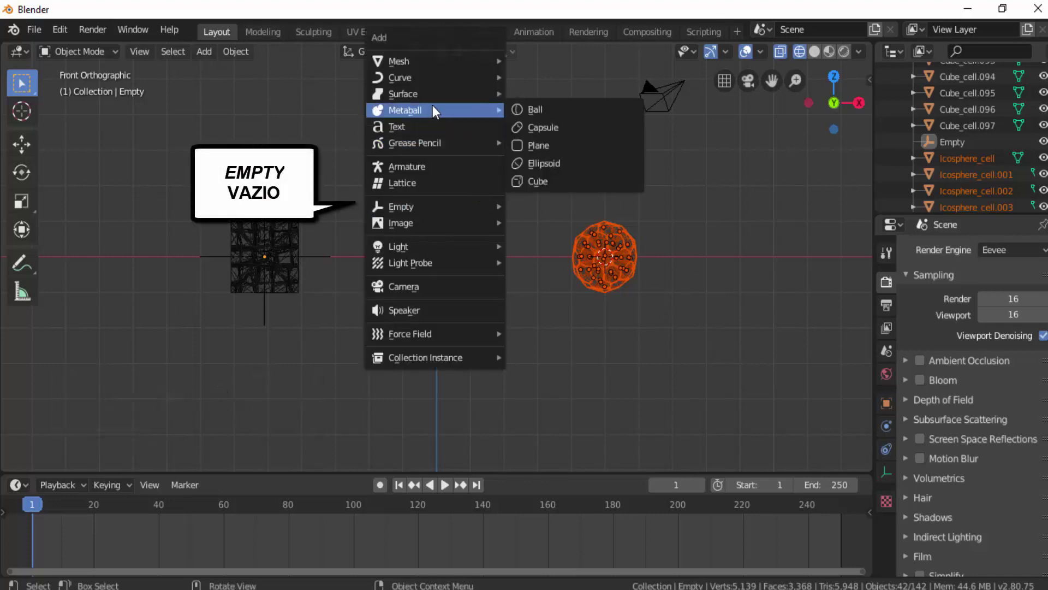
mouse_move(415, 204)
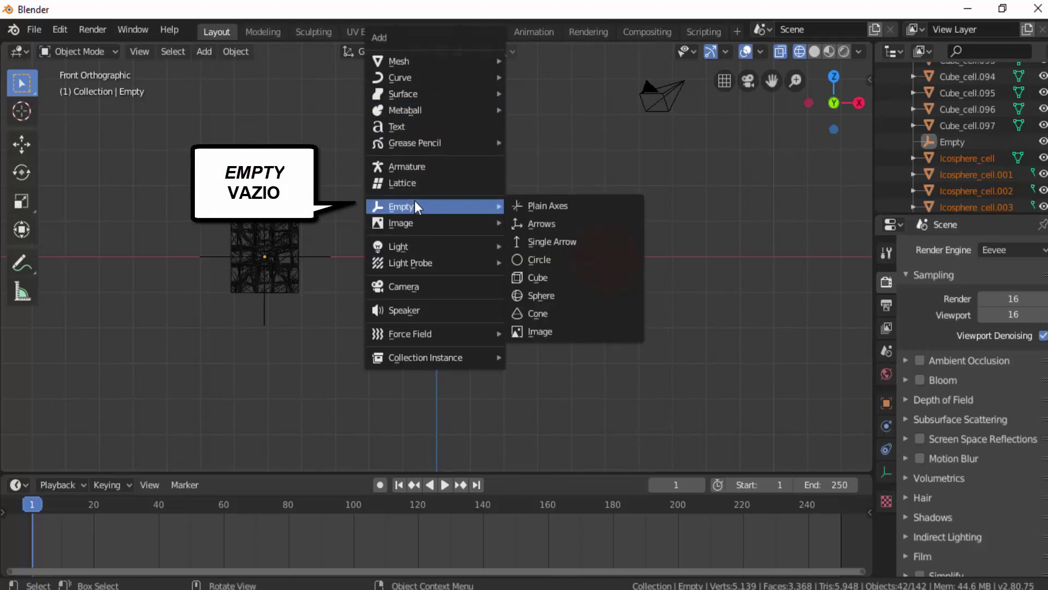
left_click(566, 208)
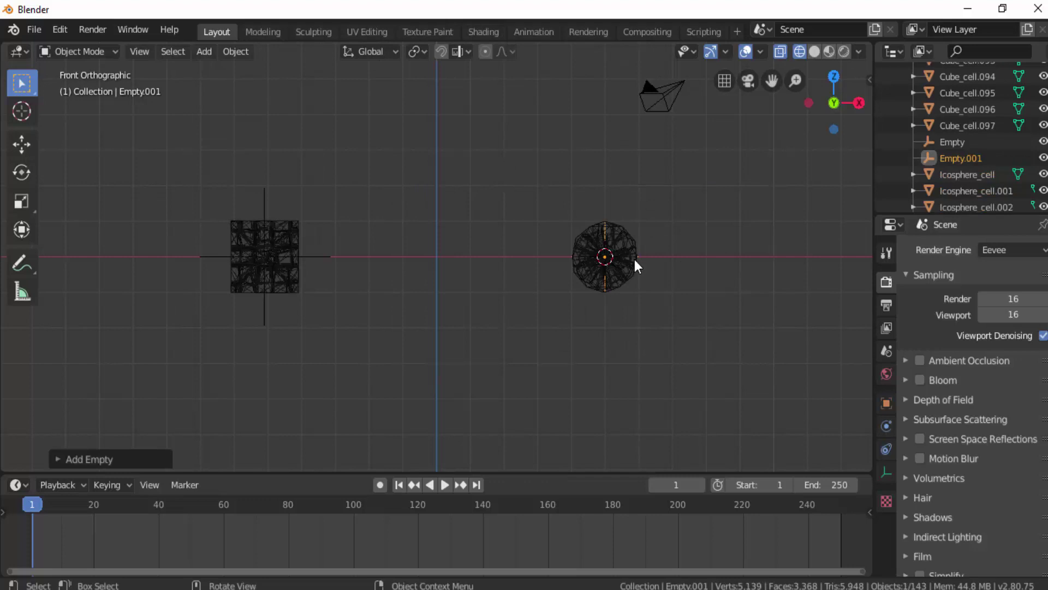
key("s")
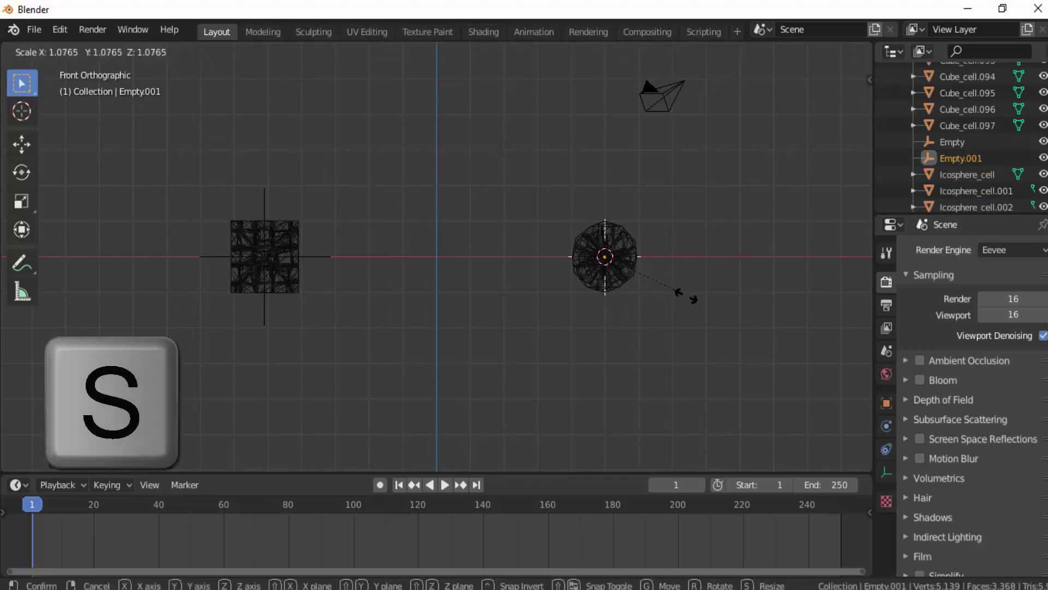
left_click(743, 347)
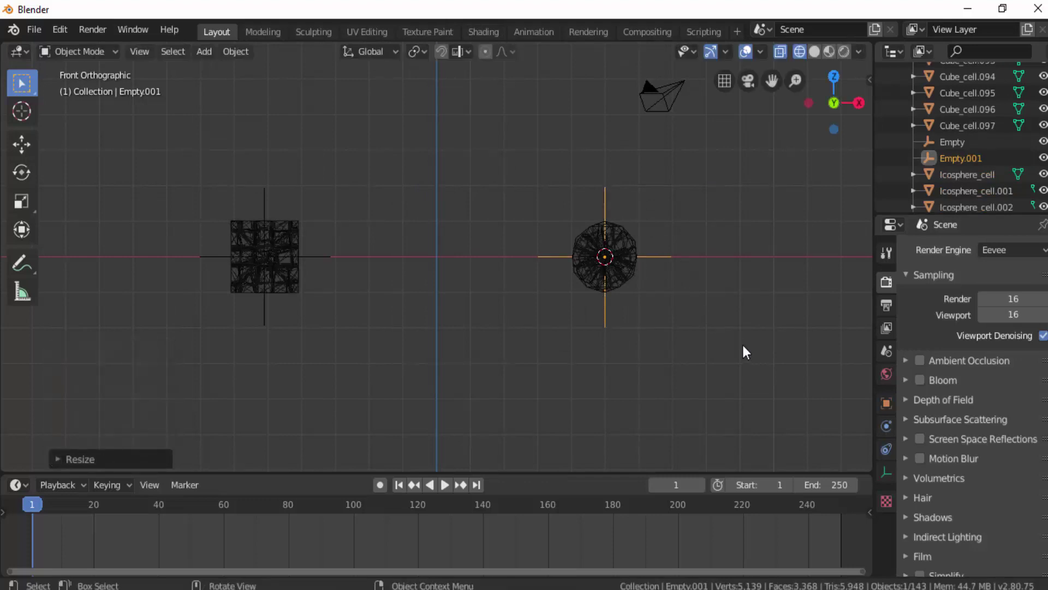
left_click(814, 51)
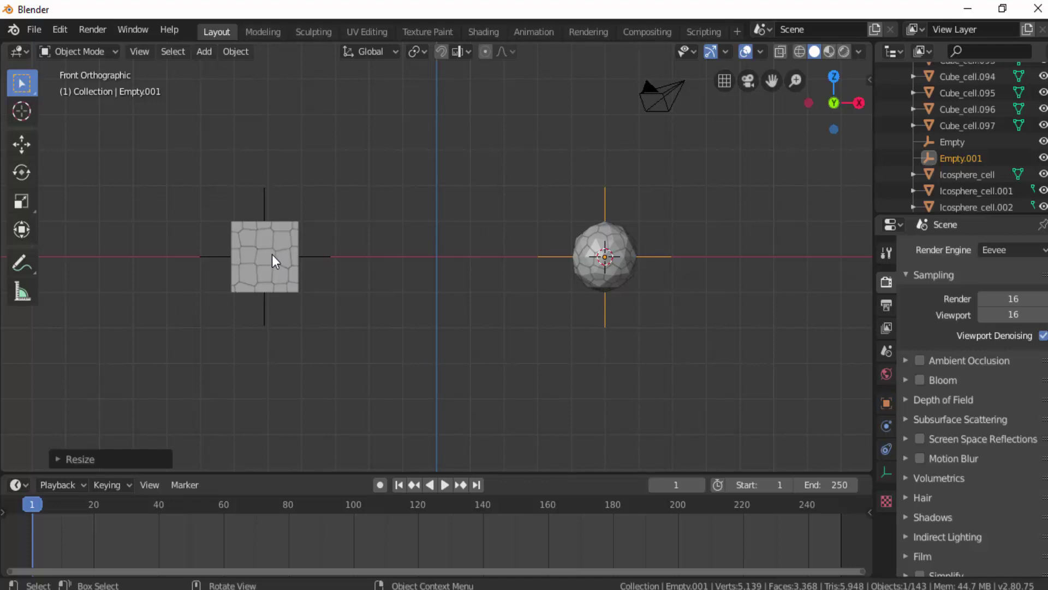
Step: Test-move the cube's empty and a single cube fragment separately, cancelling each move
left_click(328, 258)
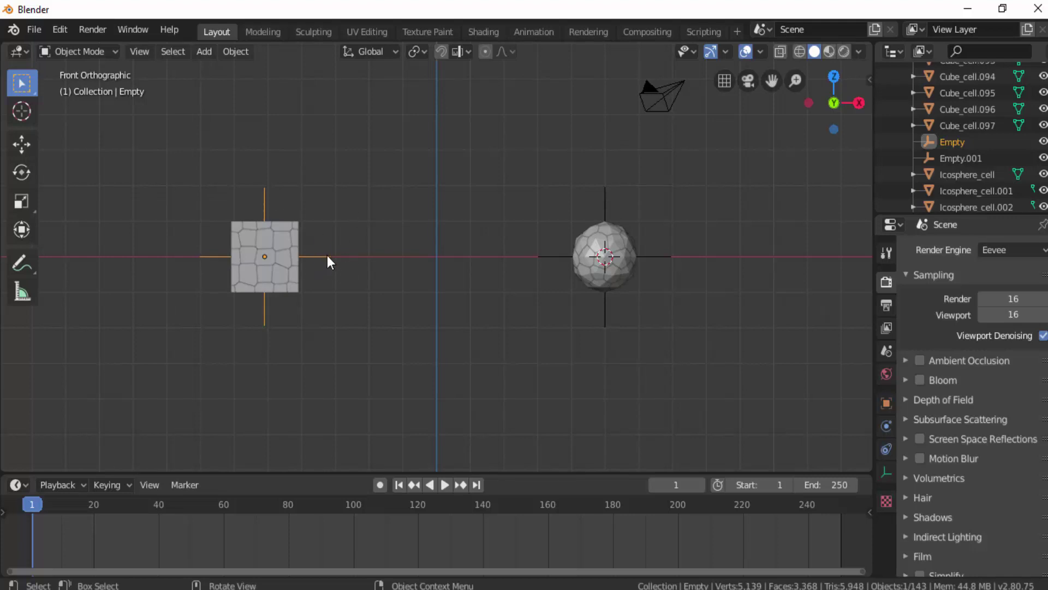
key("g")
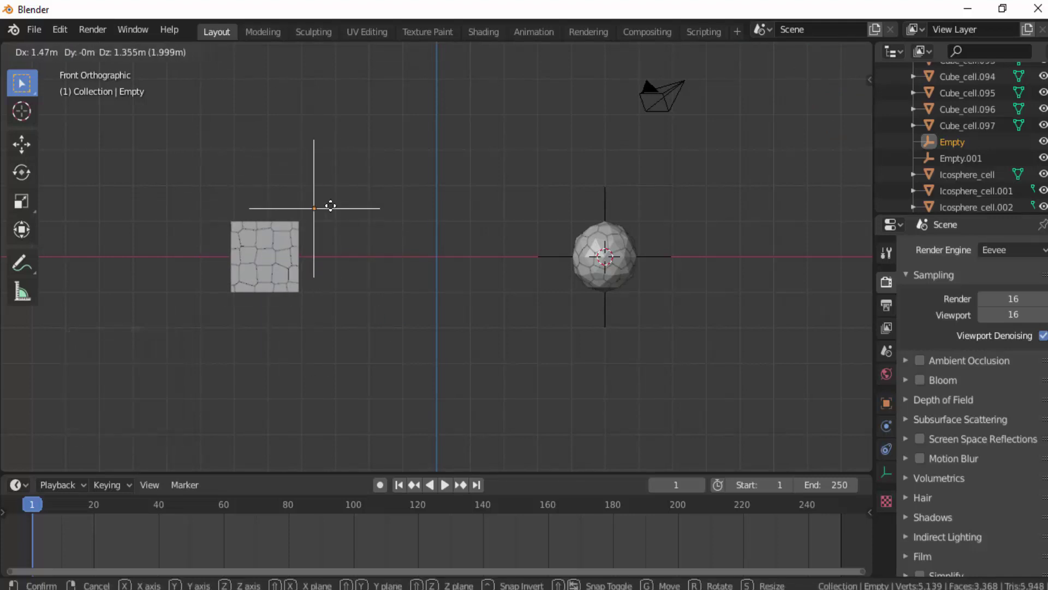
right_click(381, 228)
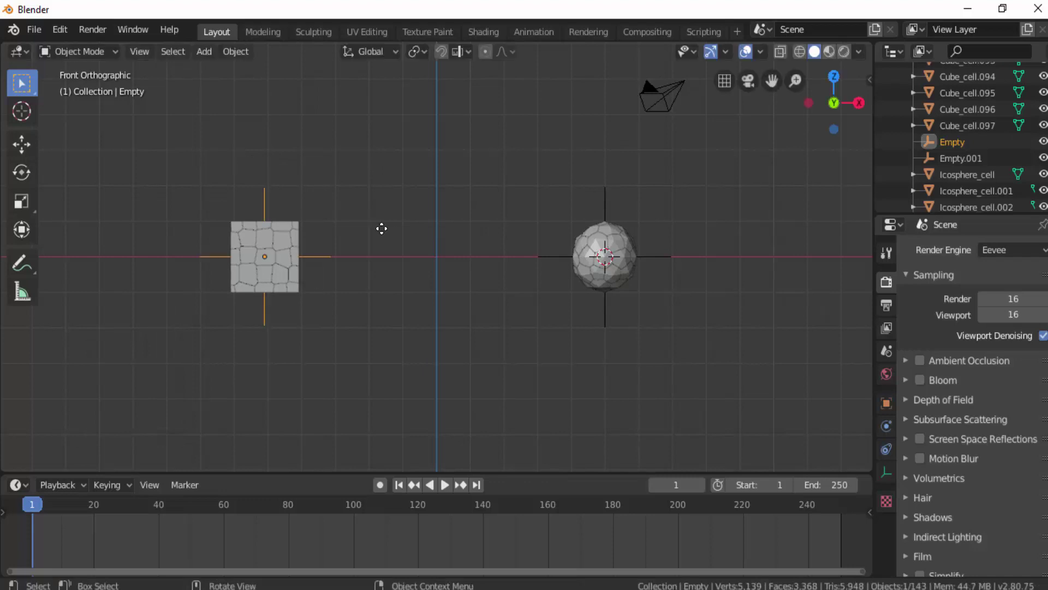
left_click(287, 240)
key("g")
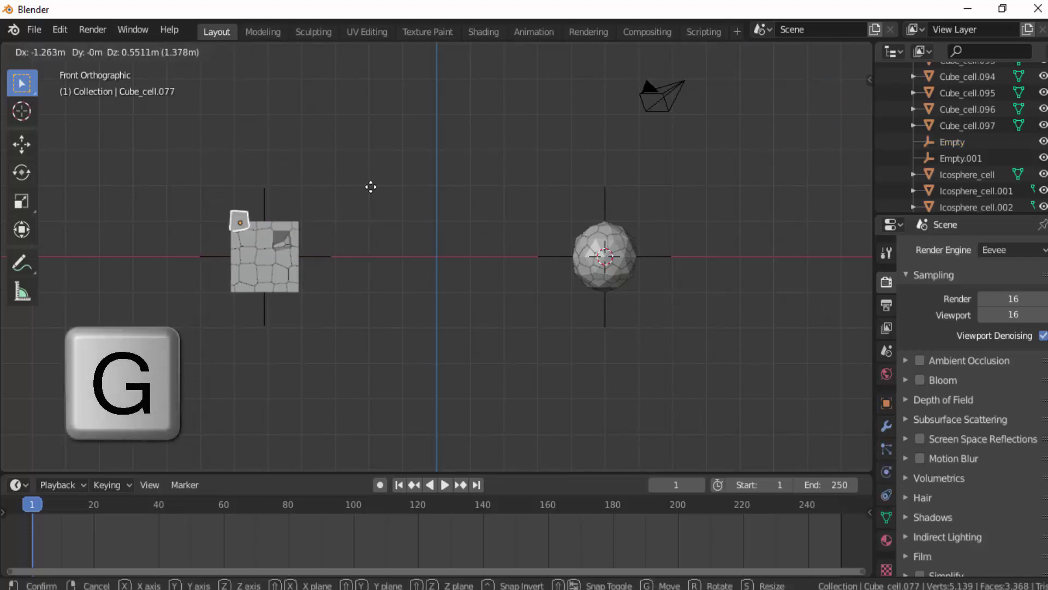
right_click(416, 202)
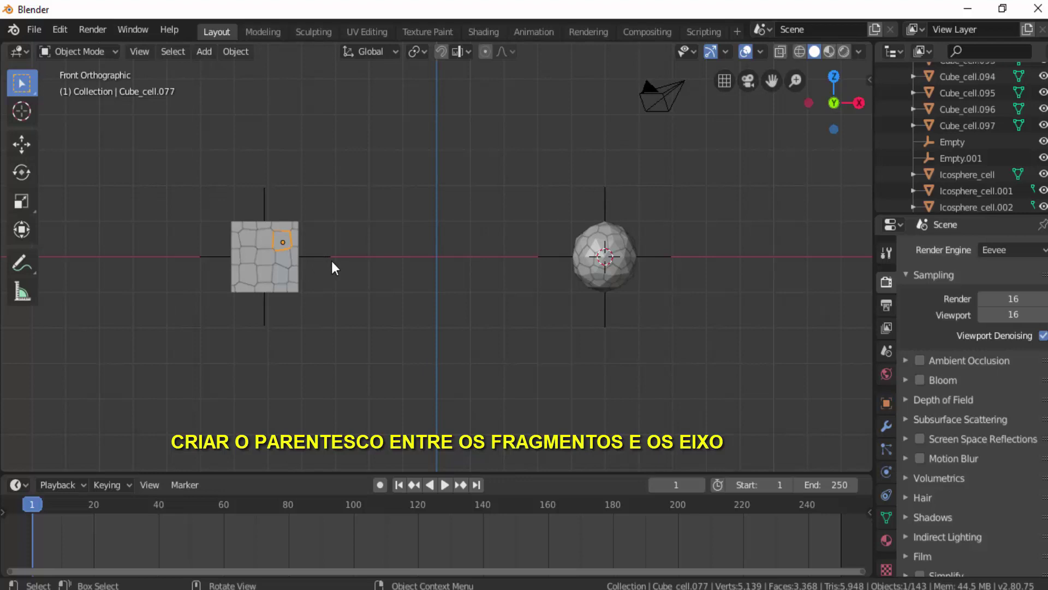
Step: Parent all the cube fragments to the cube's empty with the Object option, making the empty the active object
left_click(382, 244)
left_click_drag(180, 173, 372, 346)
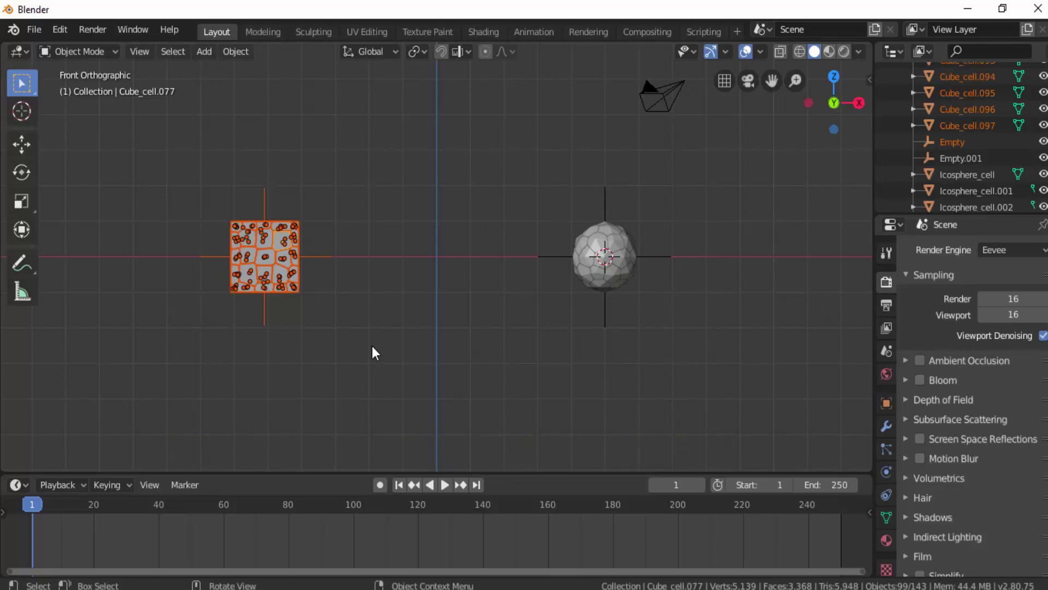
key("shift")
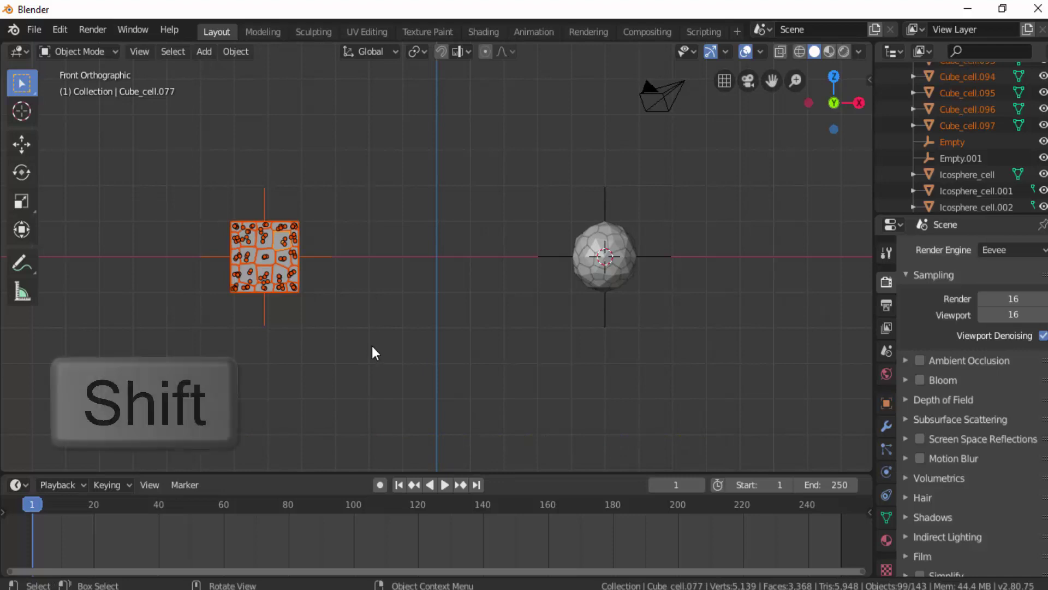
left_click(267, 319, "shift")
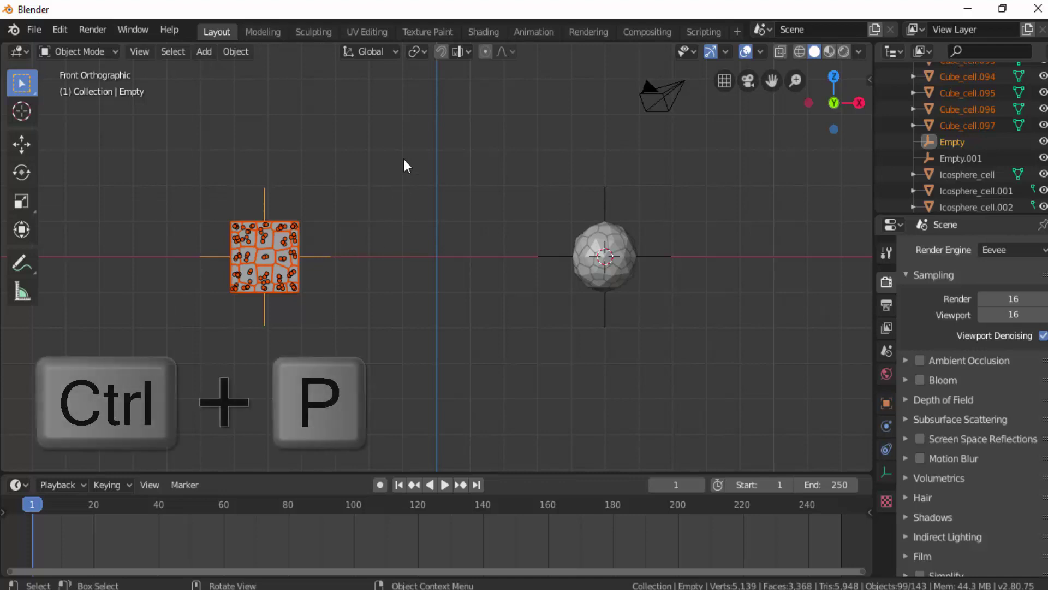
key("ctrl+p")
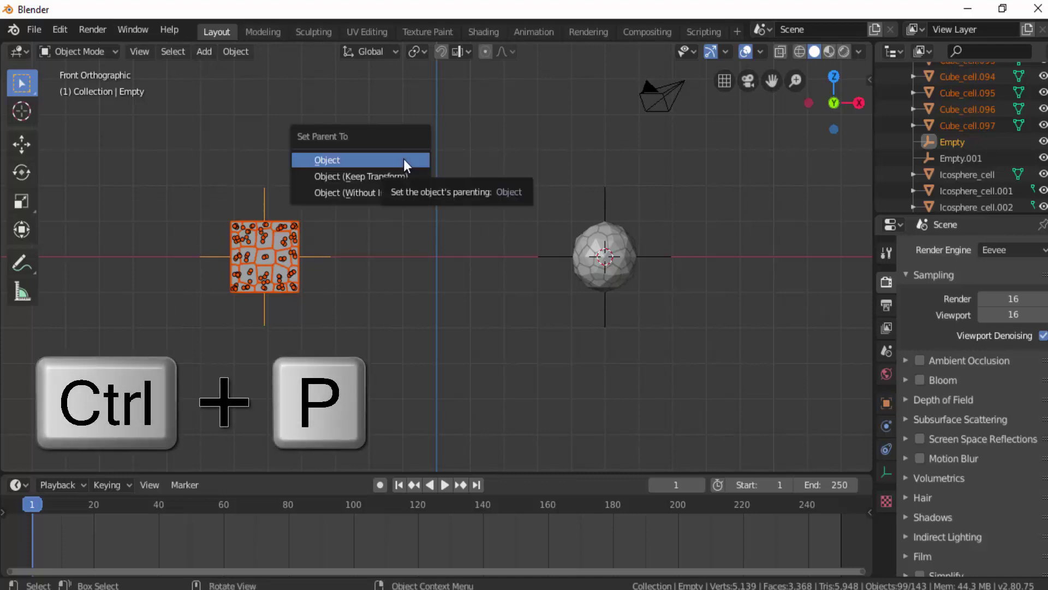
left_click(333, 160)
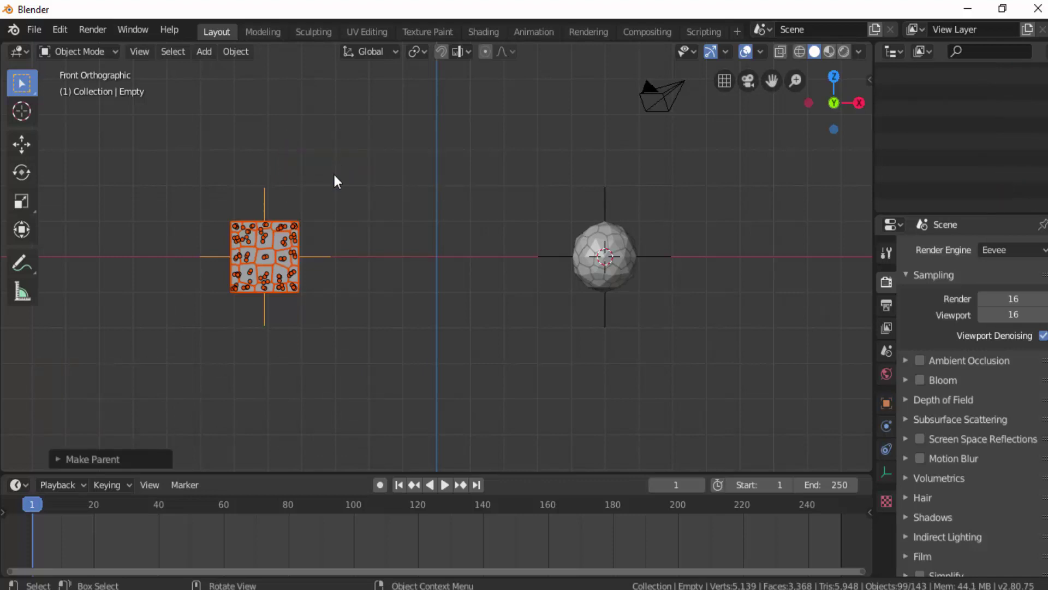
Step: Test-move only the cube's empty to check the parenting of its fragments, cancel the move and deselect it
left_click(326, 289)
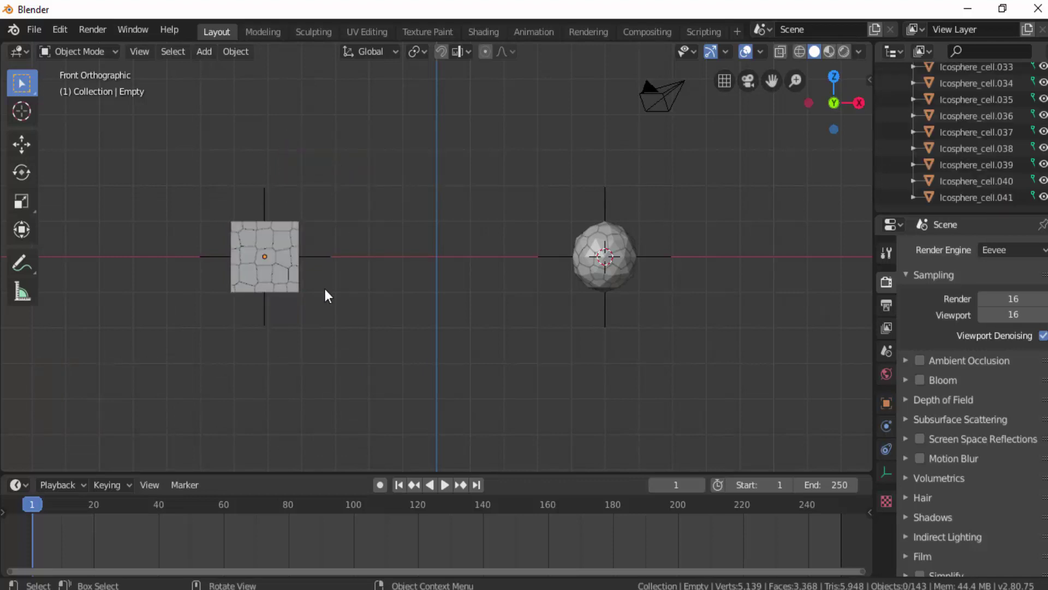
left_click(322, 257)
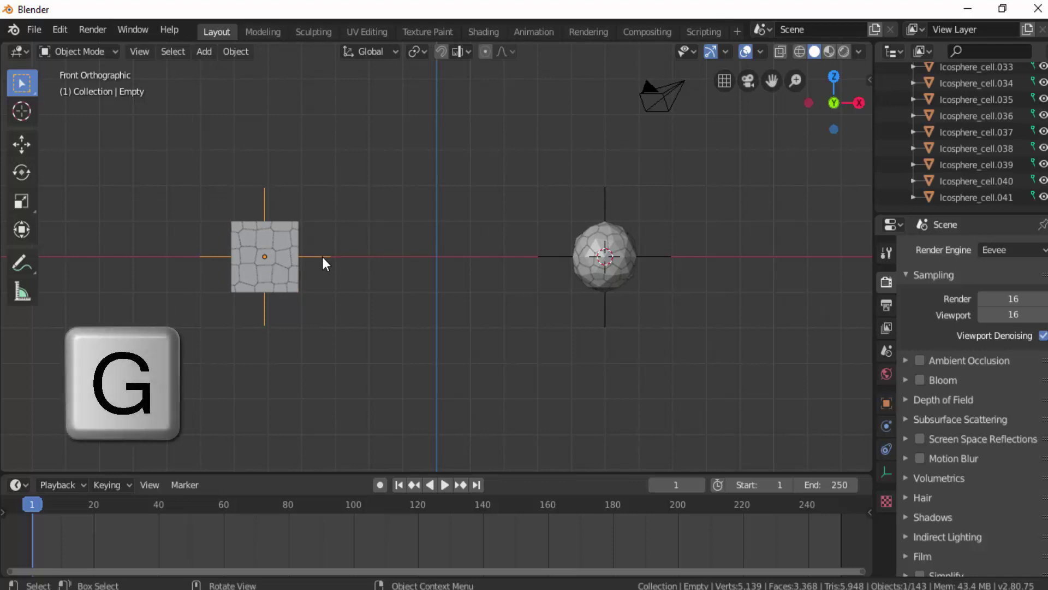
key("g")
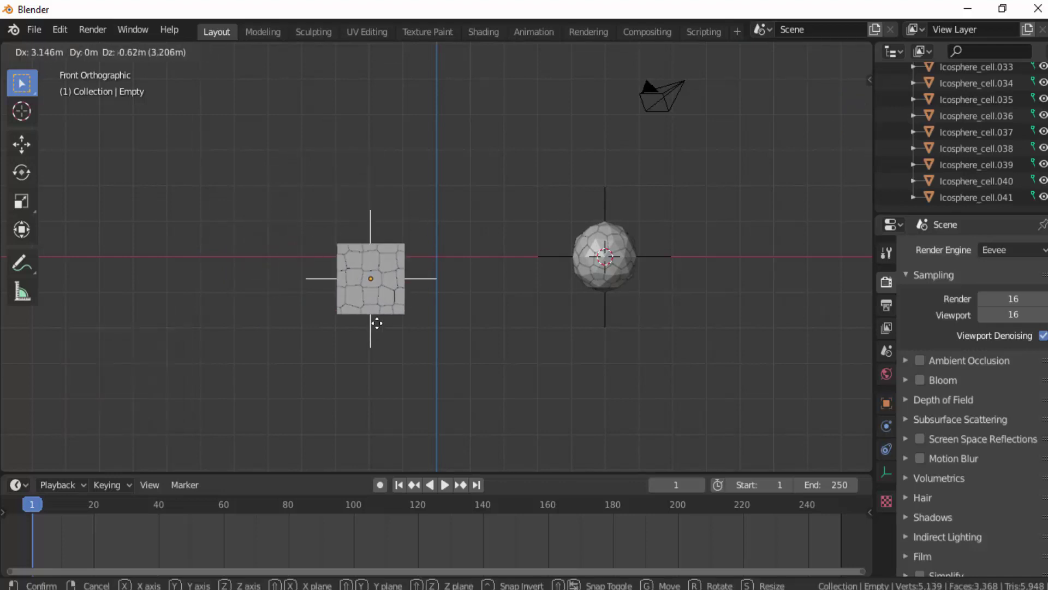
right_click(364, 223)
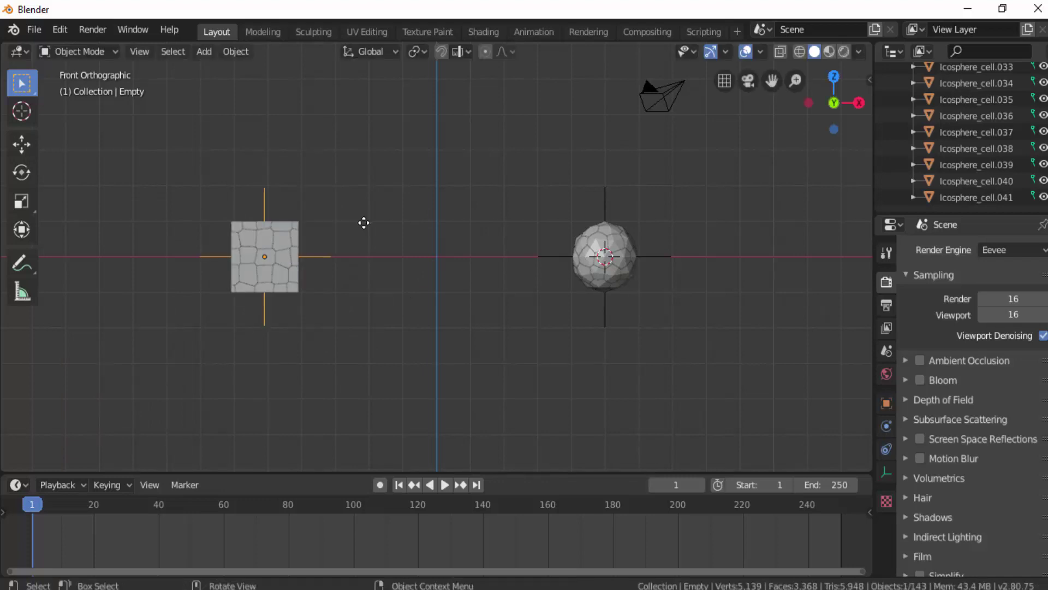
left_click(406, 242)
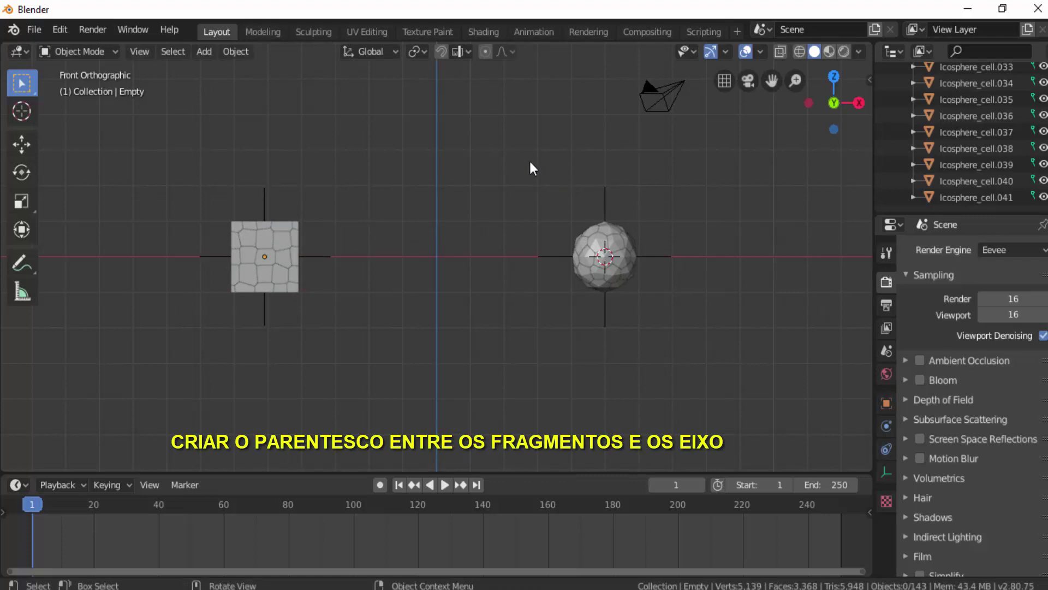
Step: Parent all the icosphere fragments to the icosphere's empty with the Object option, making the empty the active object
left_click_drag(526, 160, 715, 363)
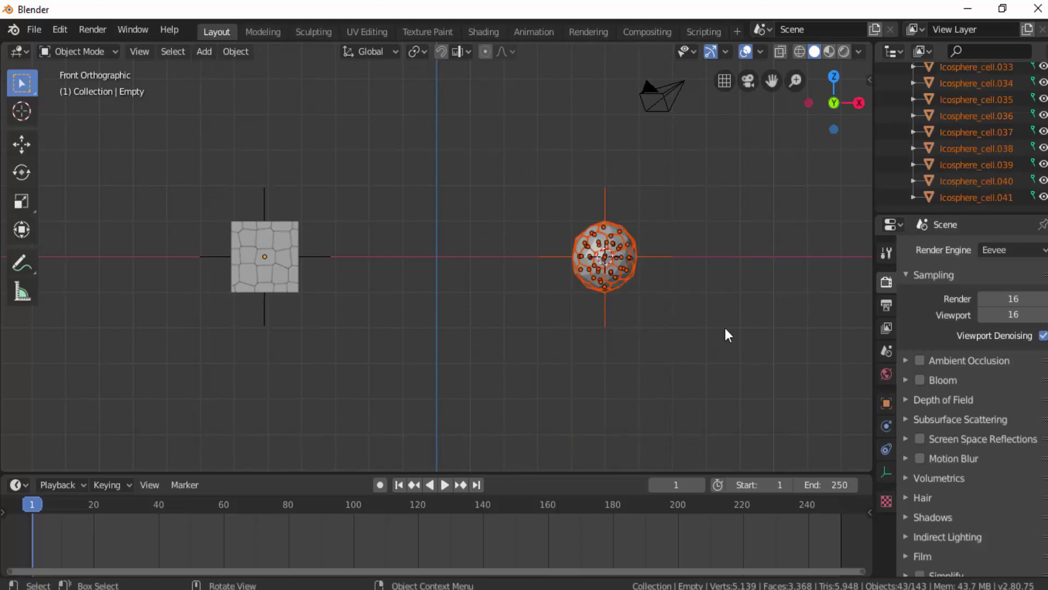
left_click(607, 316, "shift")
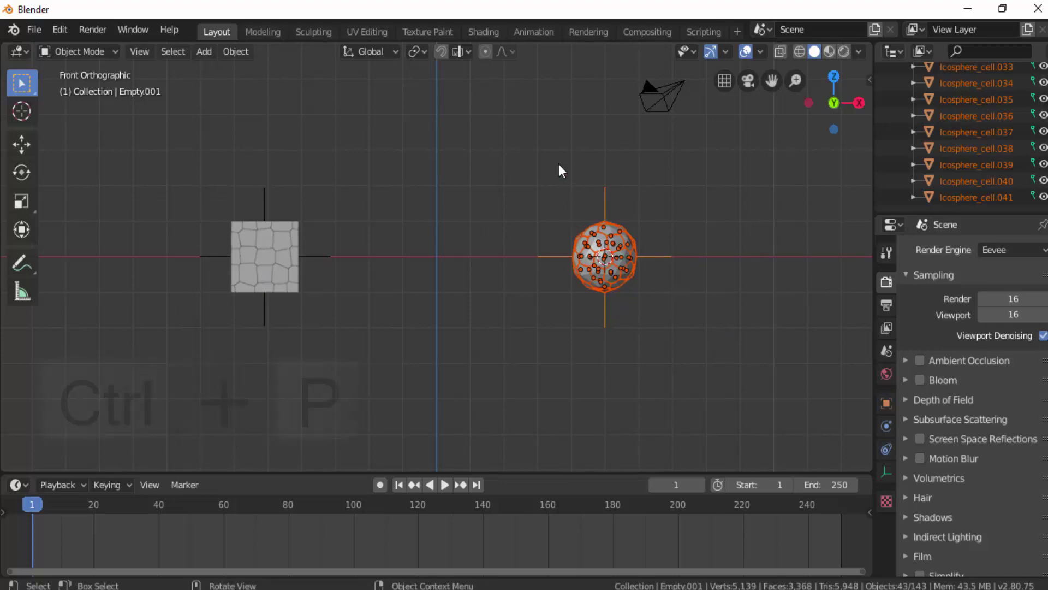
key("ctrl+p")
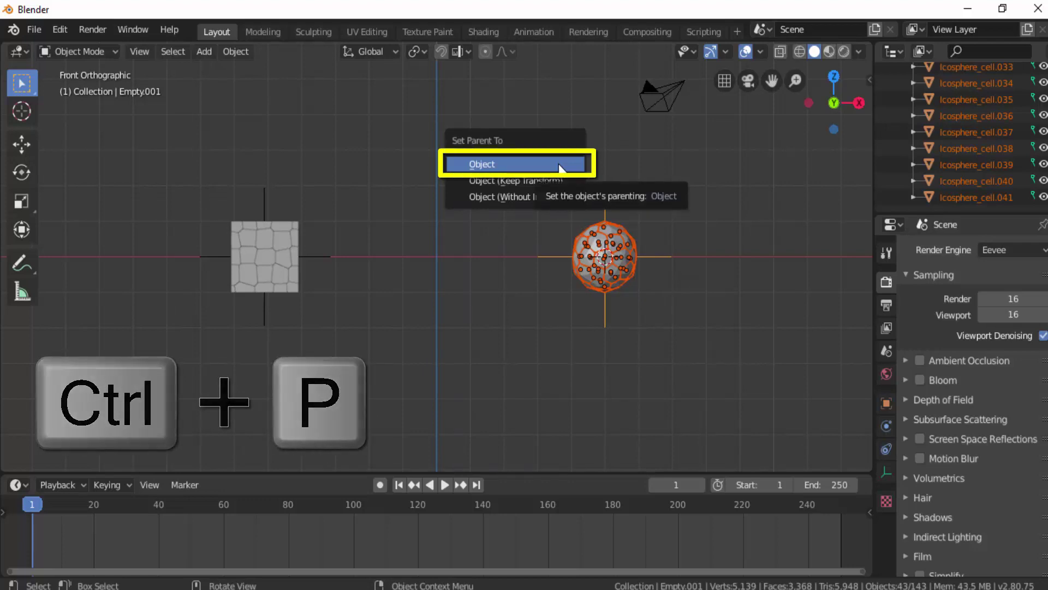
left_click(473, 164)
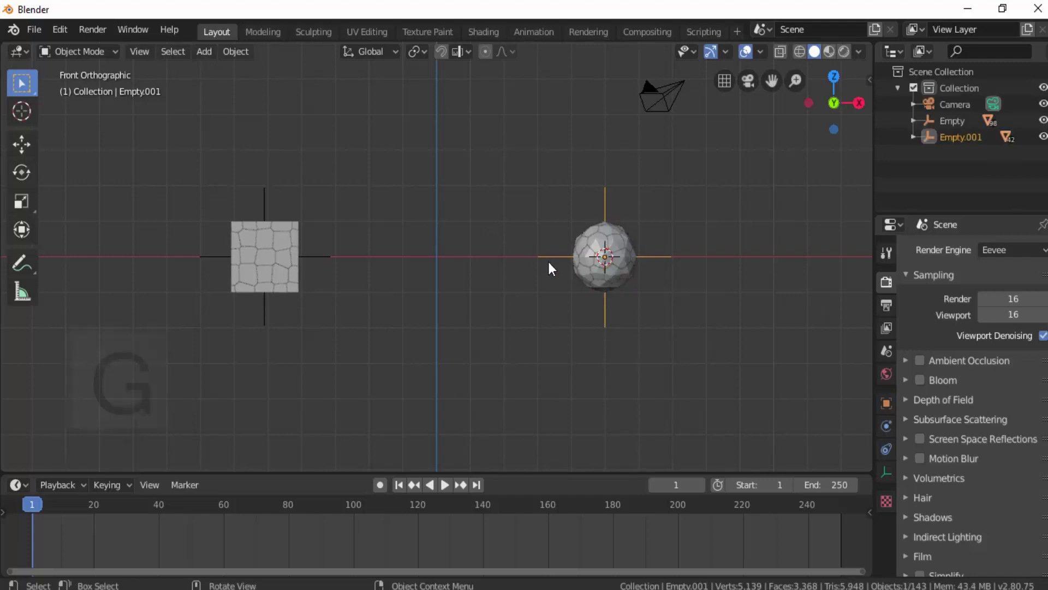
Step: Test-move the icosphere's empty to check the parenting of its fragments, and cancel the move
key("g")
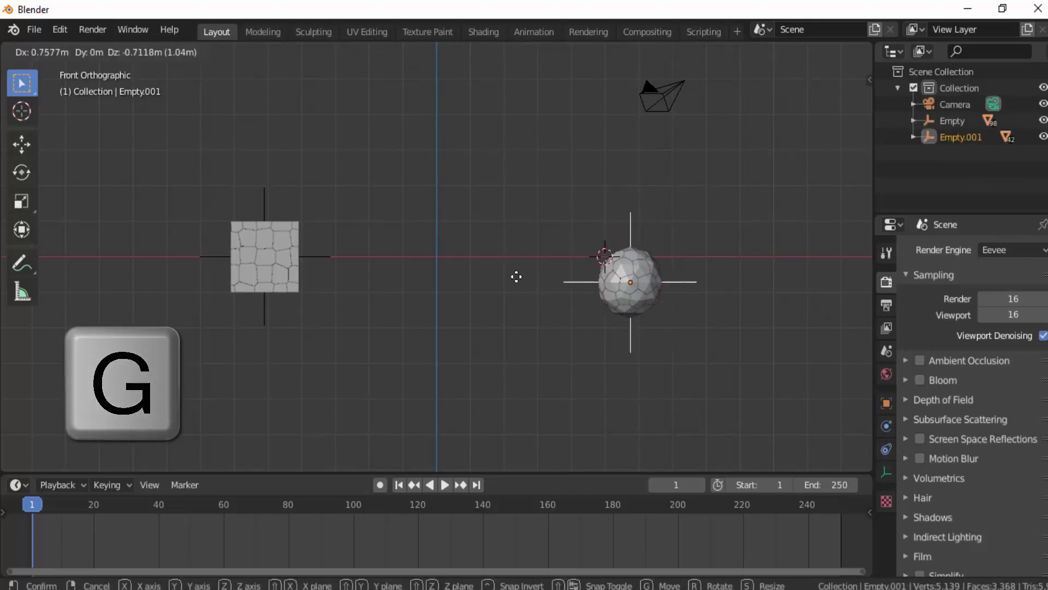
right_click(545, 253)
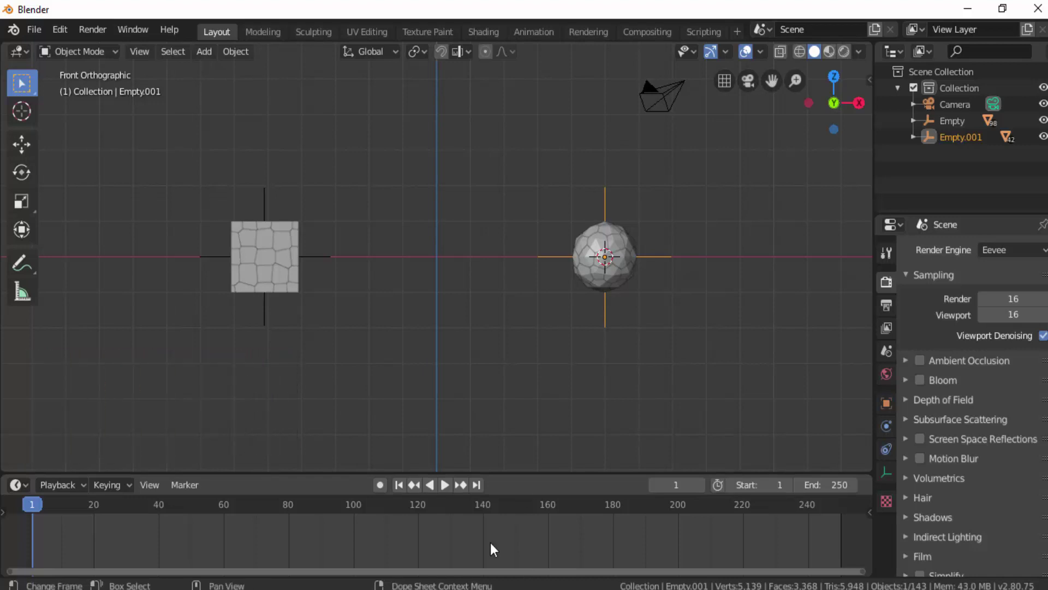
Step: Insert a Location keyframe for the cube's empty at frame 1
middle_click_drag(491, 542, 437, 559, "ctrl")
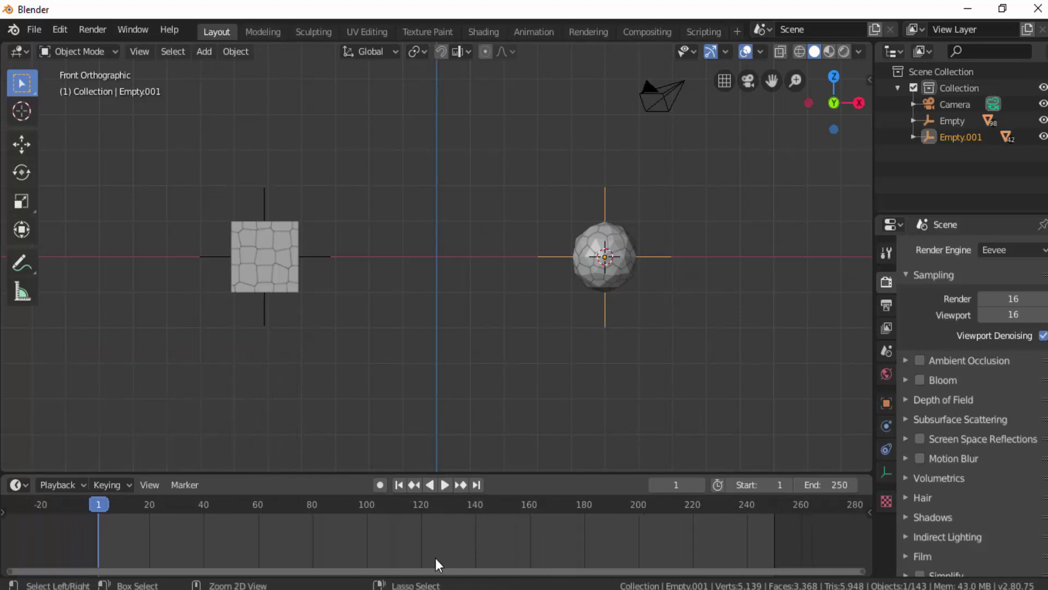
left_click(312, 253)
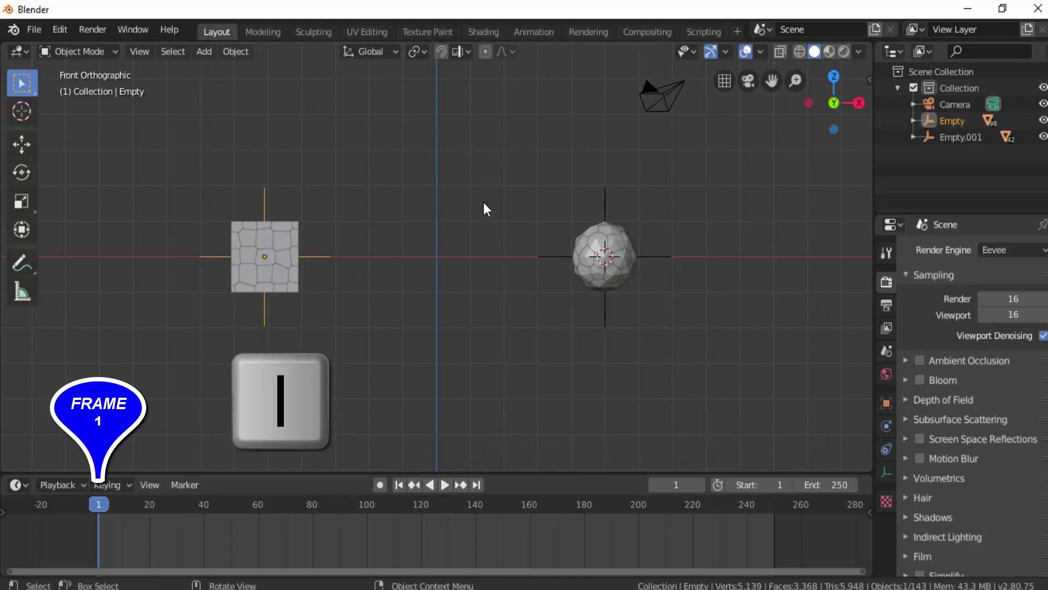
key("i")
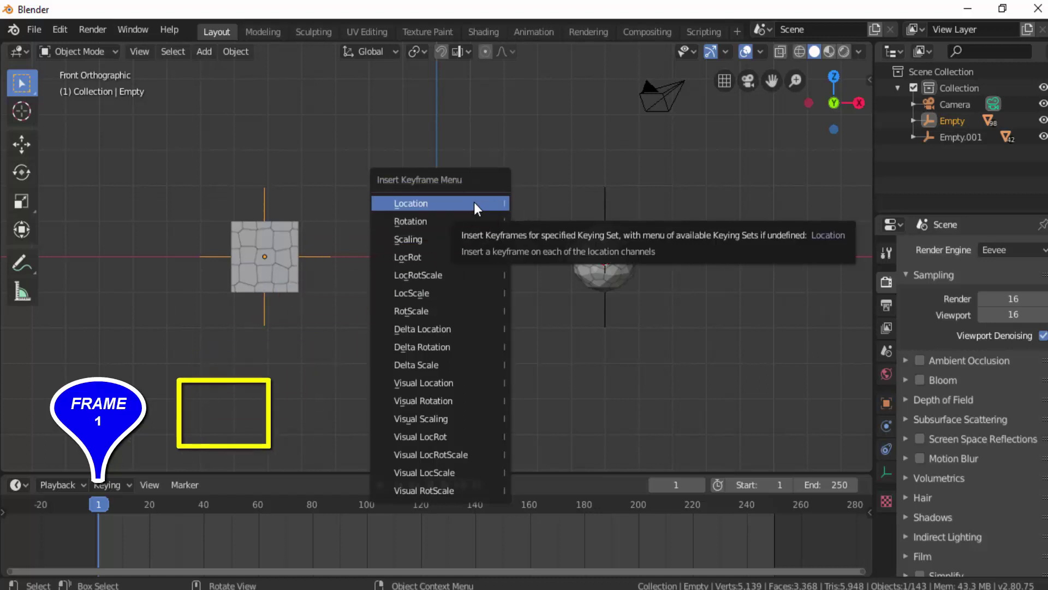
left_click(474, 203)
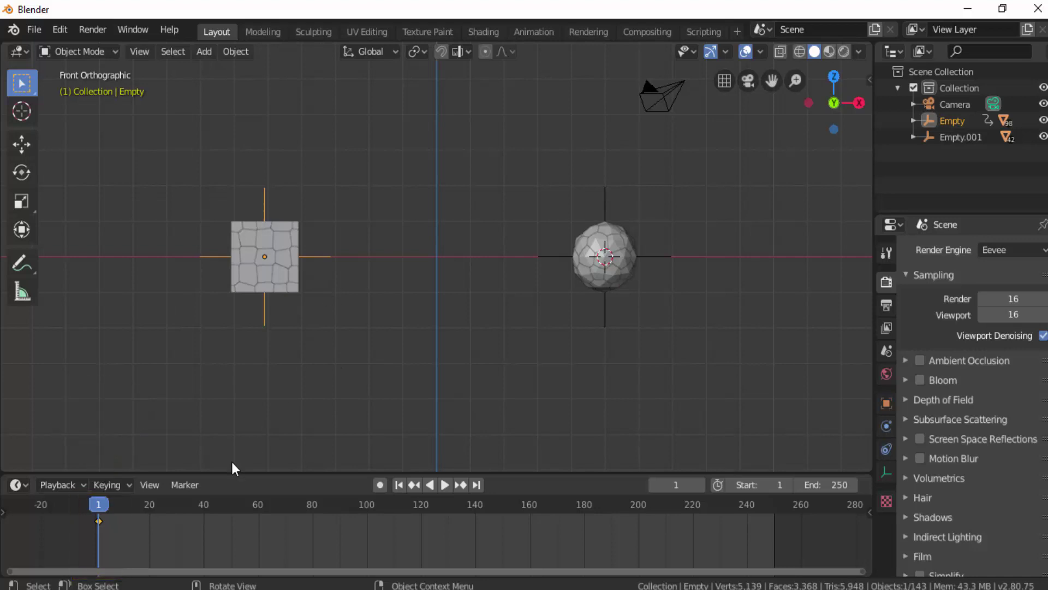
Step: At frame 60, move the cube's empty along X onto the icosphere's position and insert a Location keyframe
left_click(258, 505)
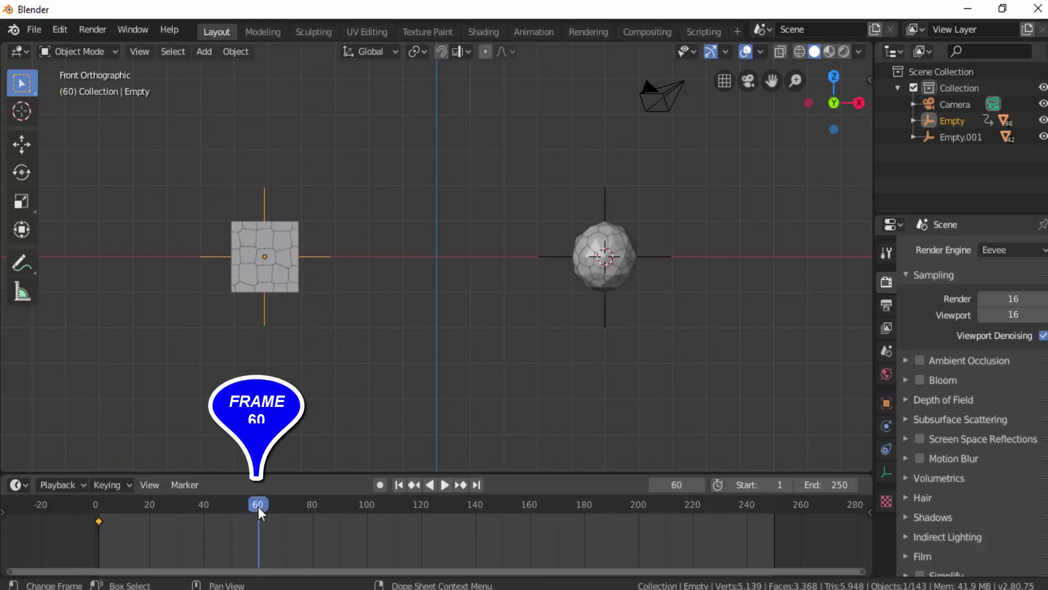
left_click(22, 145)
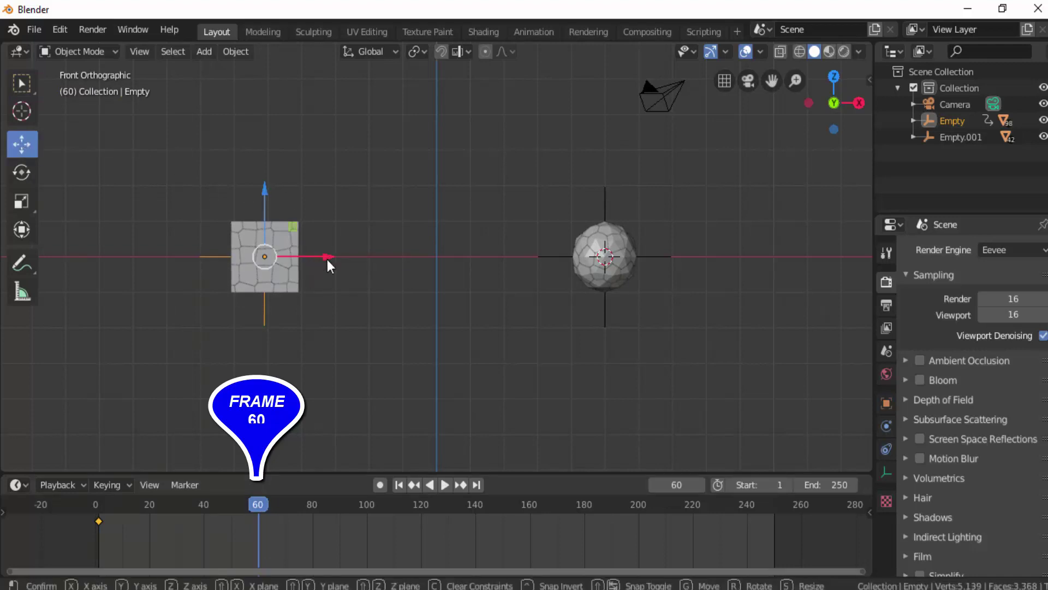
left_click_drag(326, 260, 669, 277)
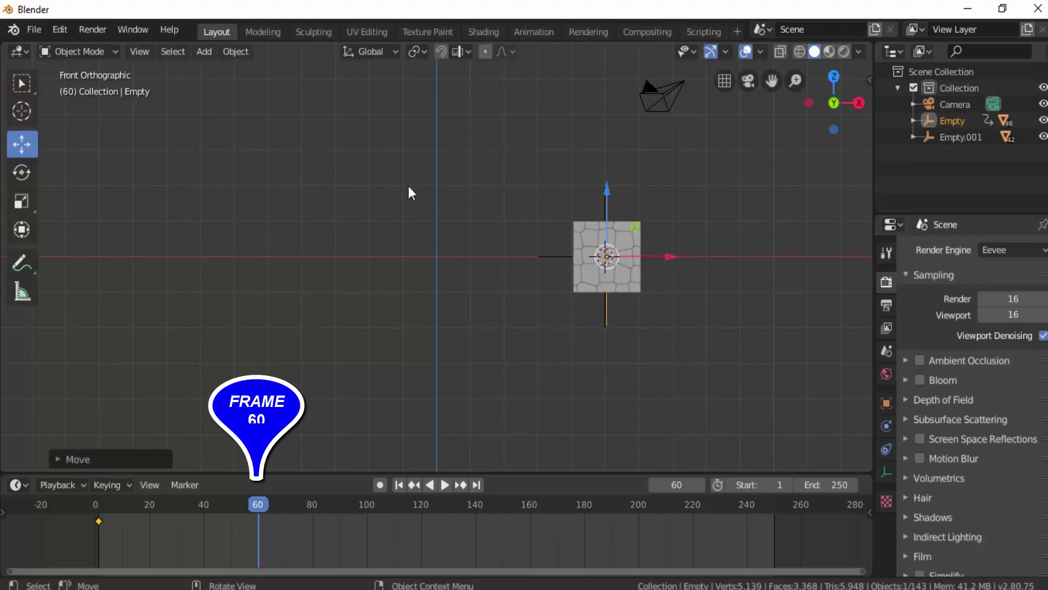
key("i")
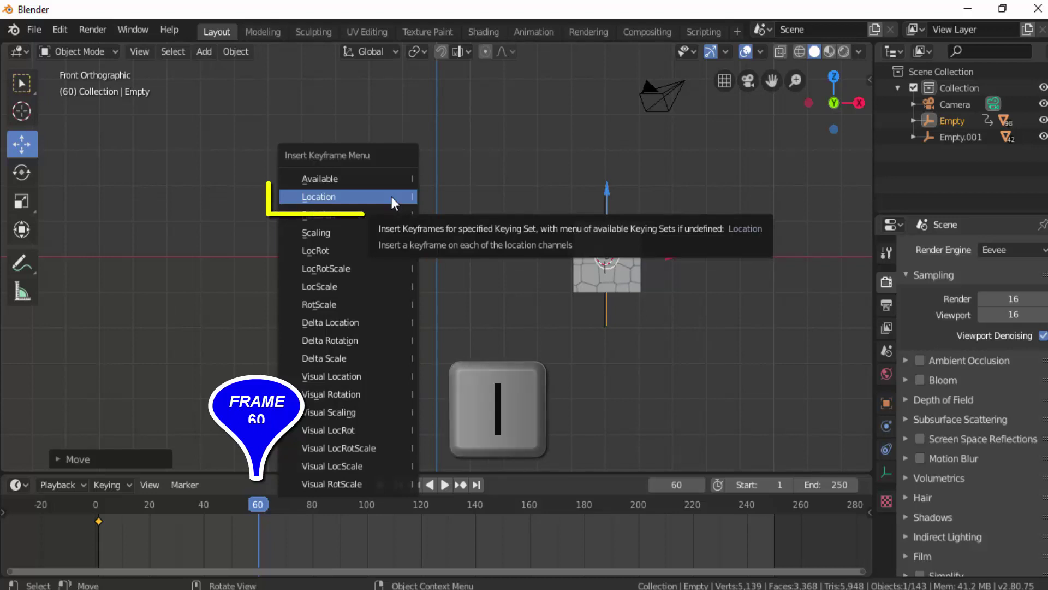
left_click(391, 196)
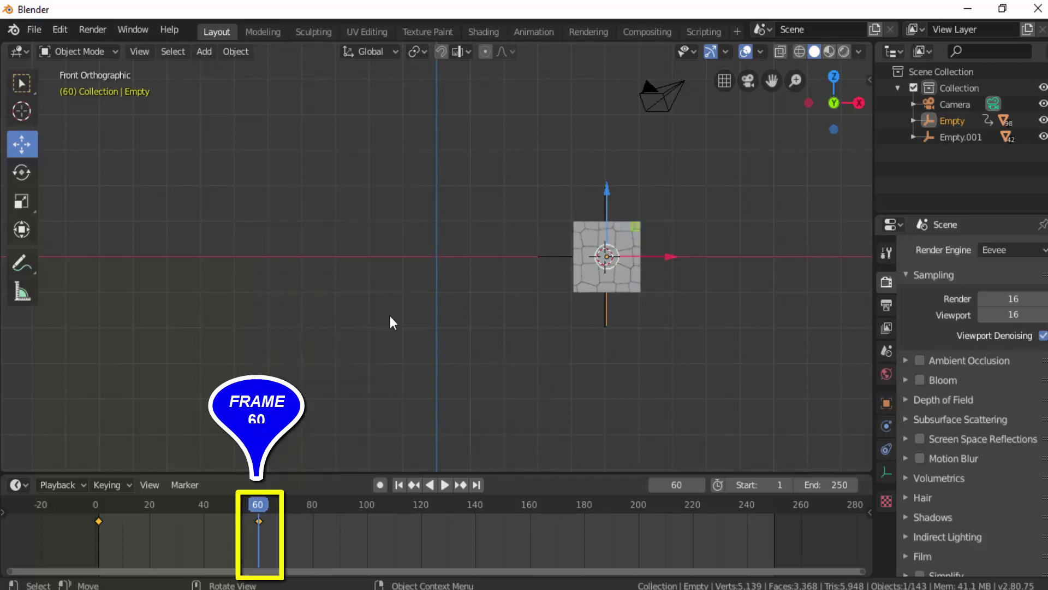
Step: Play the animation from the first frame to check the cube's motion, stop it and return to frame 1
left_click(399, 485)
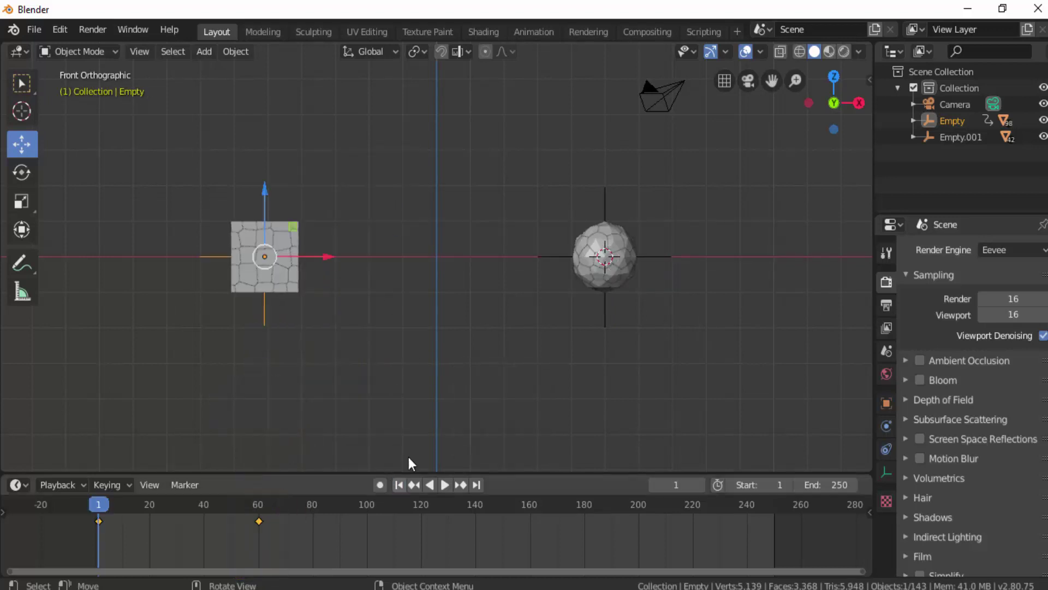
left_click(445, 485)
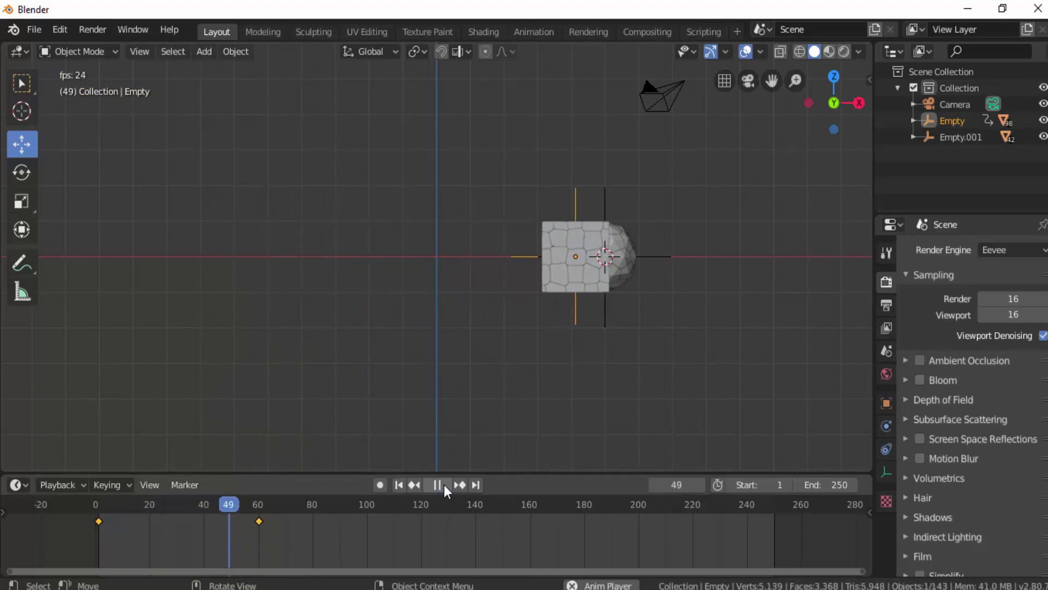
left_click(401, 485)
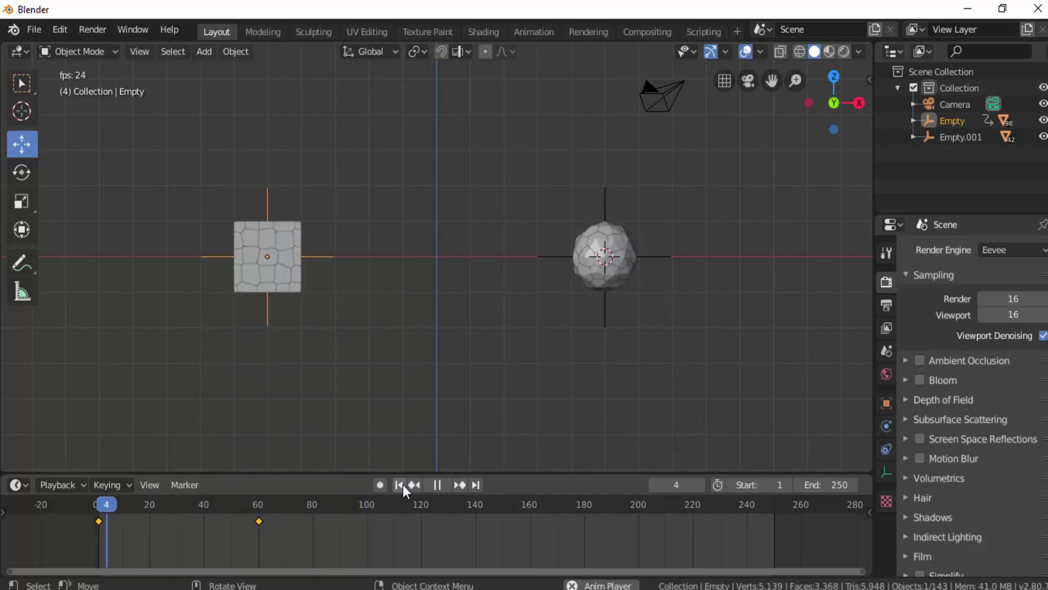
left_click(437, 484)
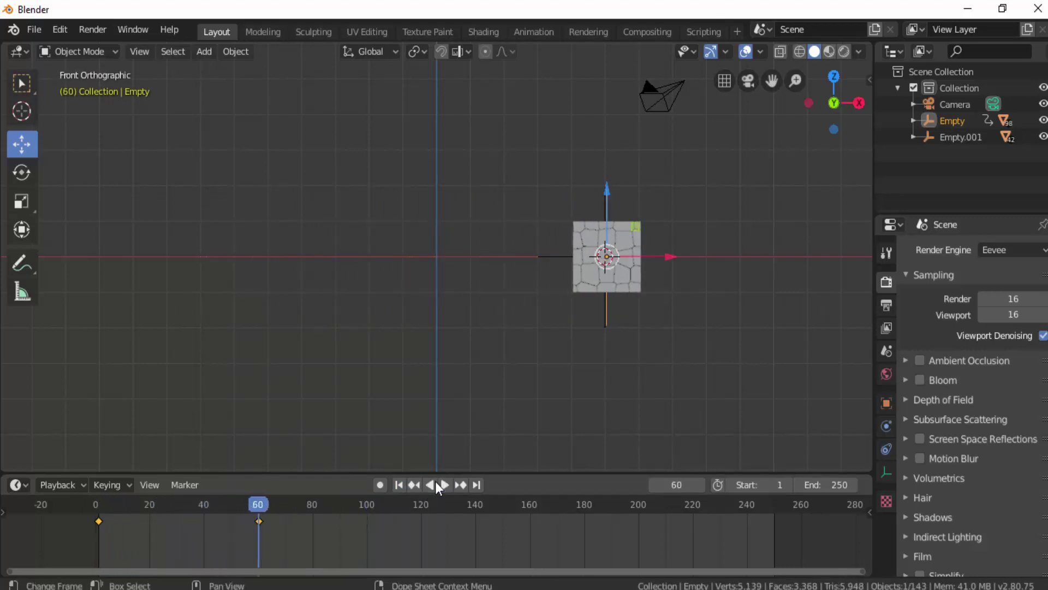
left_click(397, 486)
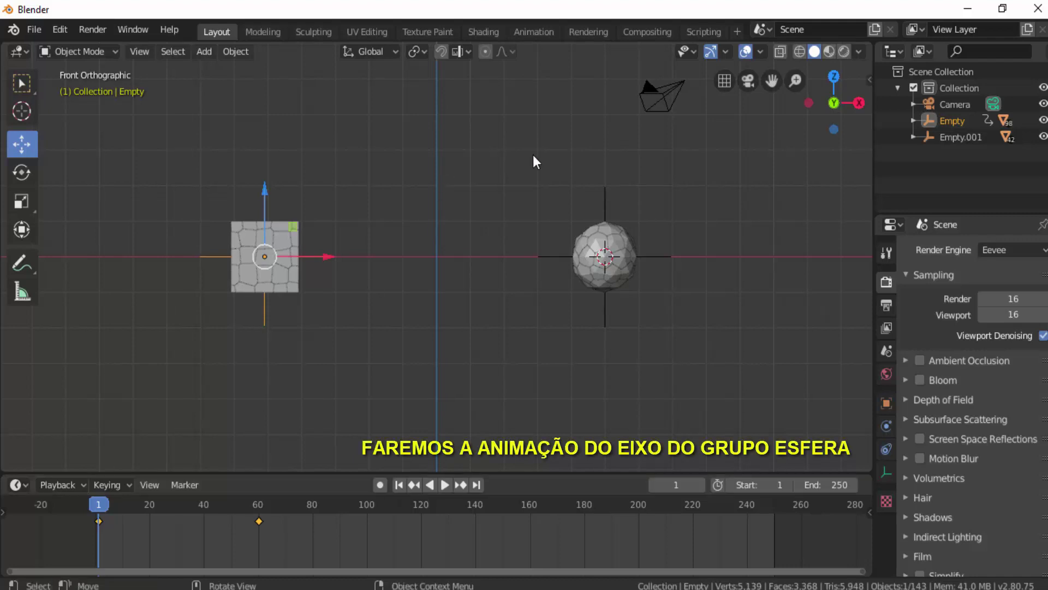
Step: Insert a Location keyframe for the icosphere's empty at frame 1
left_click(557, 254)
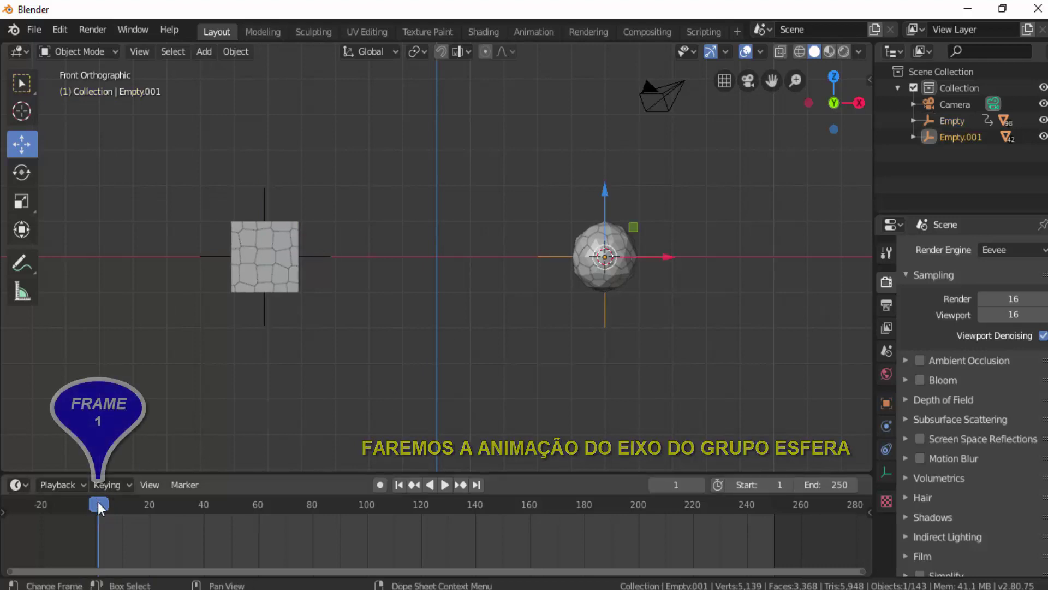
key("i")
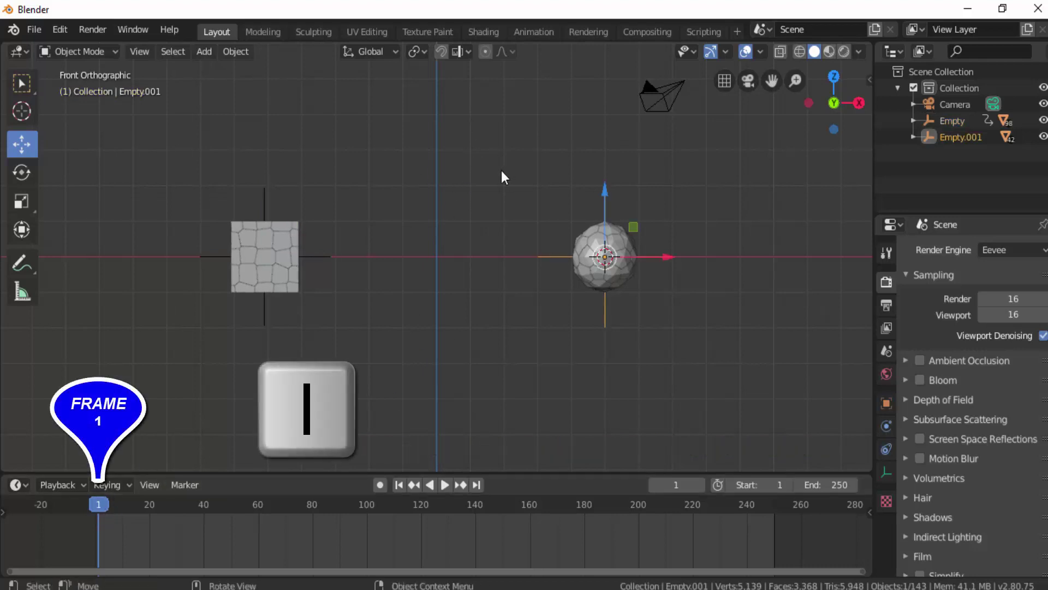
left_click(501, 171)
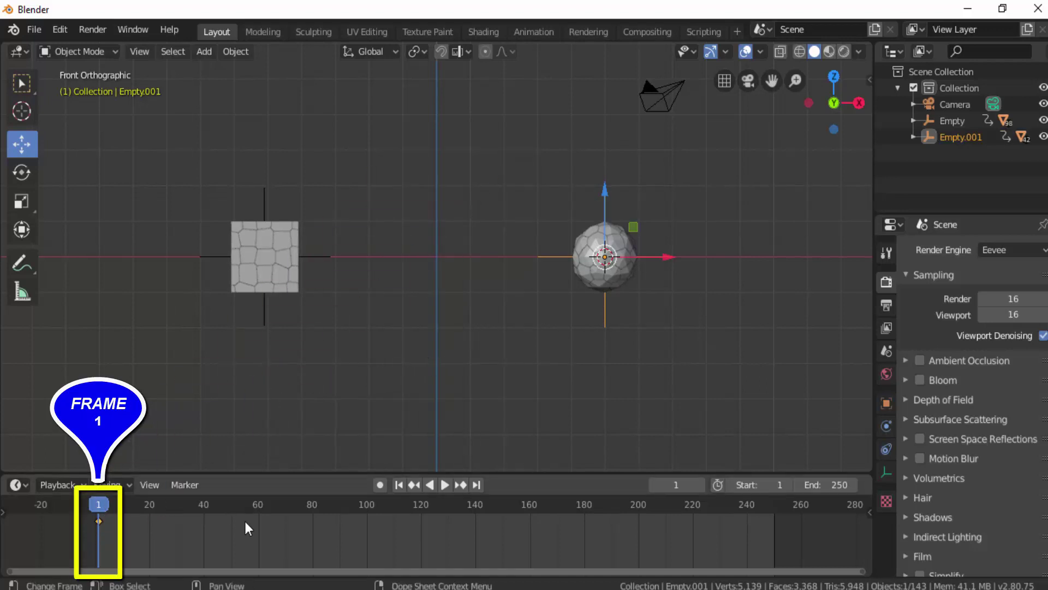
Step: At frame 60, move the icosphere's empty along X to the cube's starting position and insert a Location keyframe
left_click(260, 502)
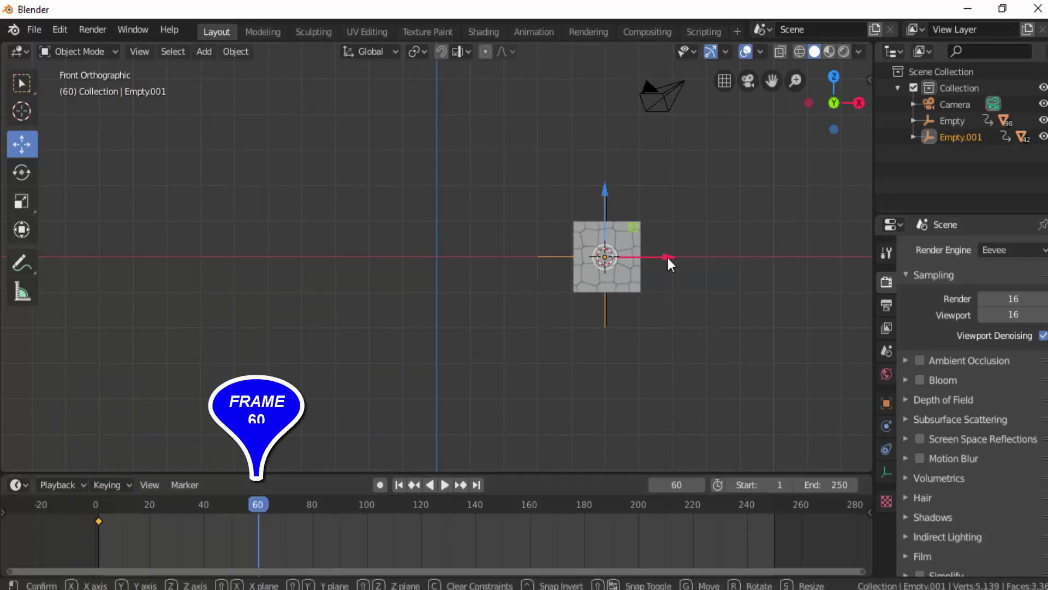
left_click_drag(667, 257, 327, 253)
key("i")
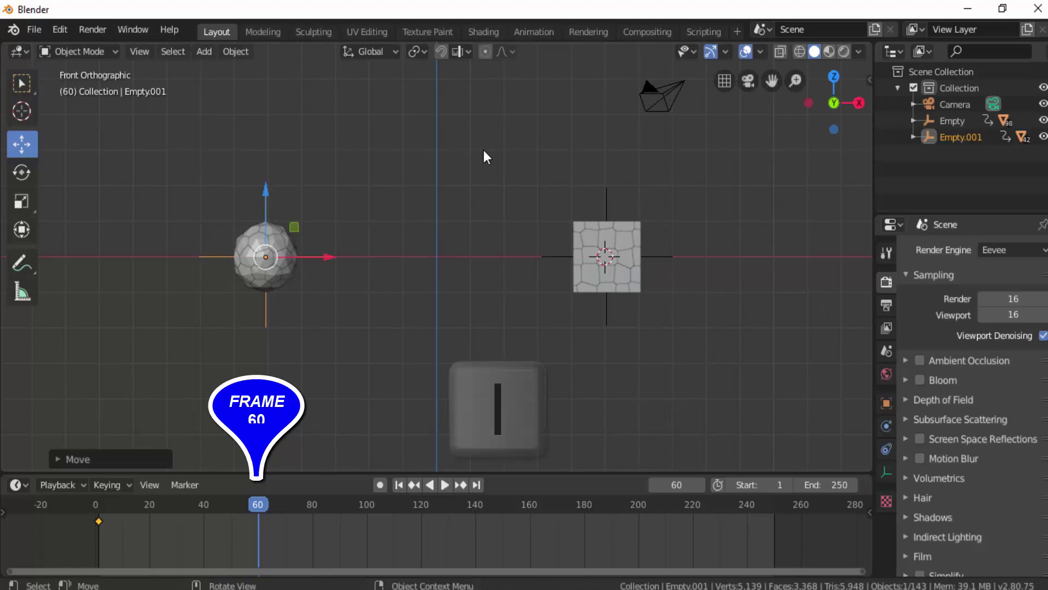
left_click(484, 150)
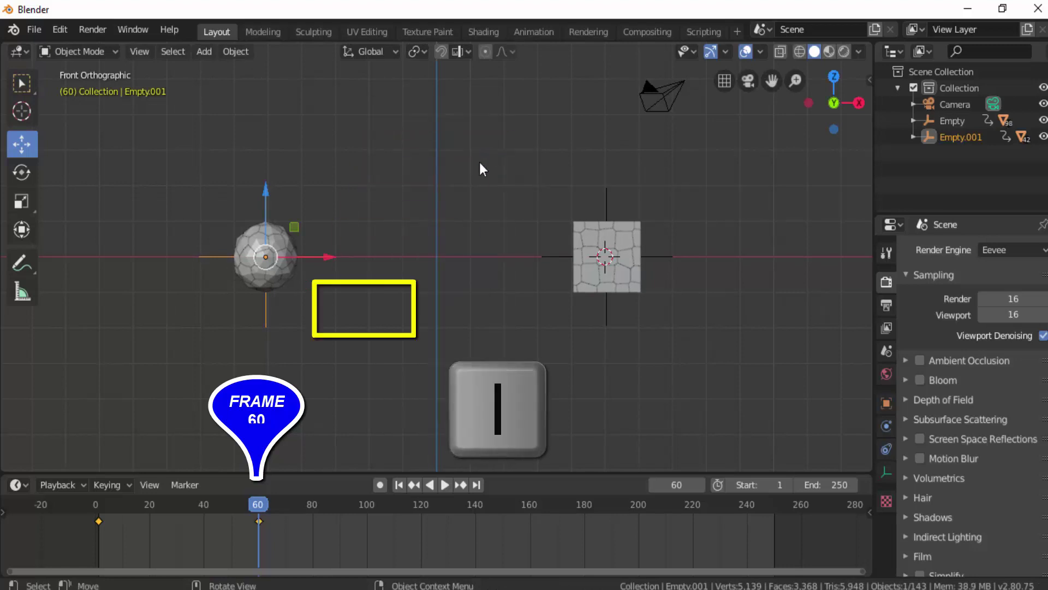
Step: Play the animation from the first frame to check both groups crossing each other, and stop it
left_click(399, 485)
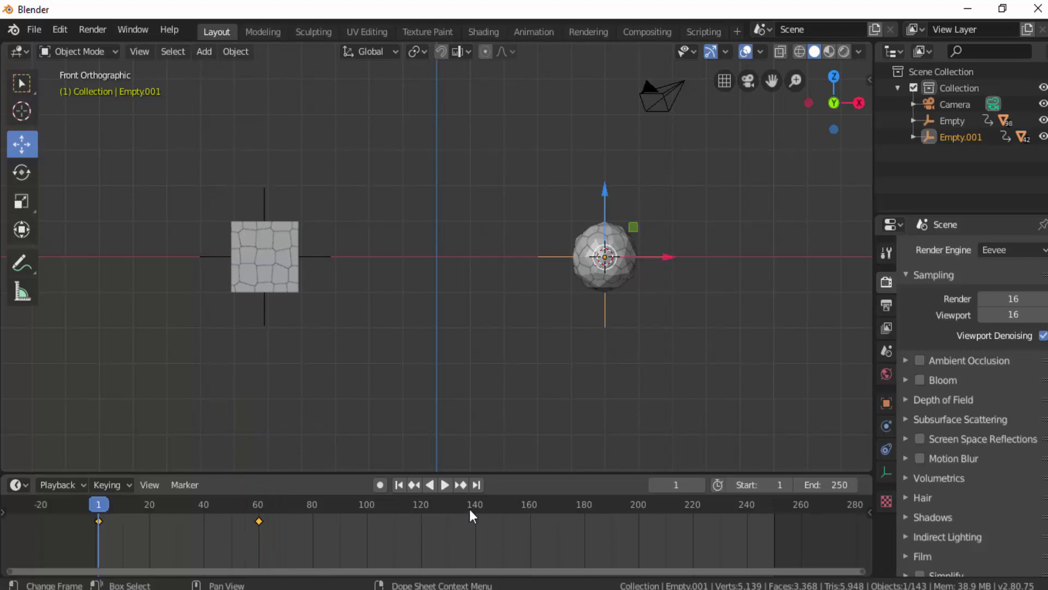
left_click(444, 484)
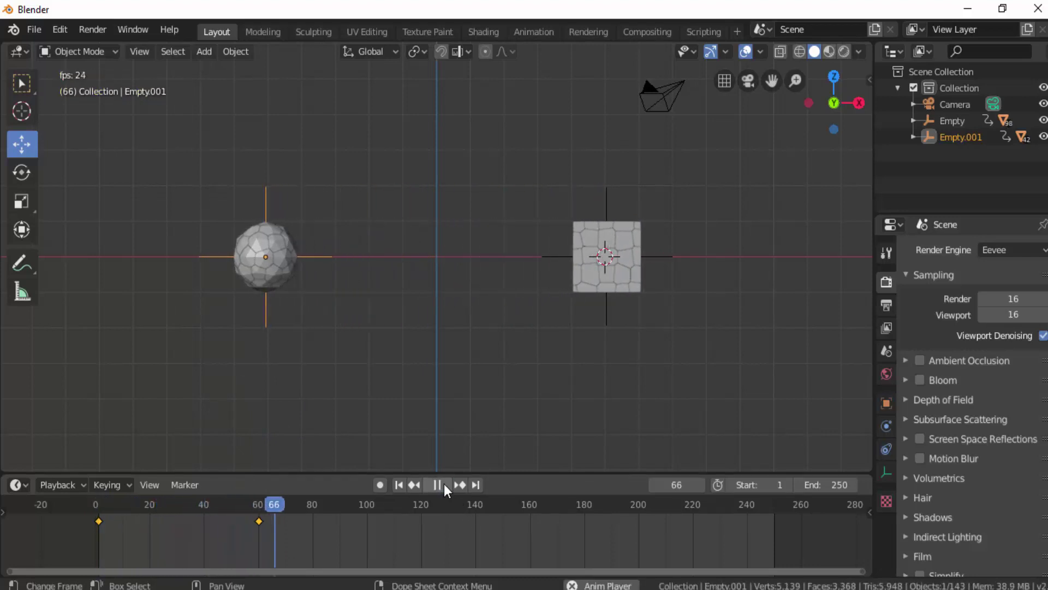
left_click(405, 486)
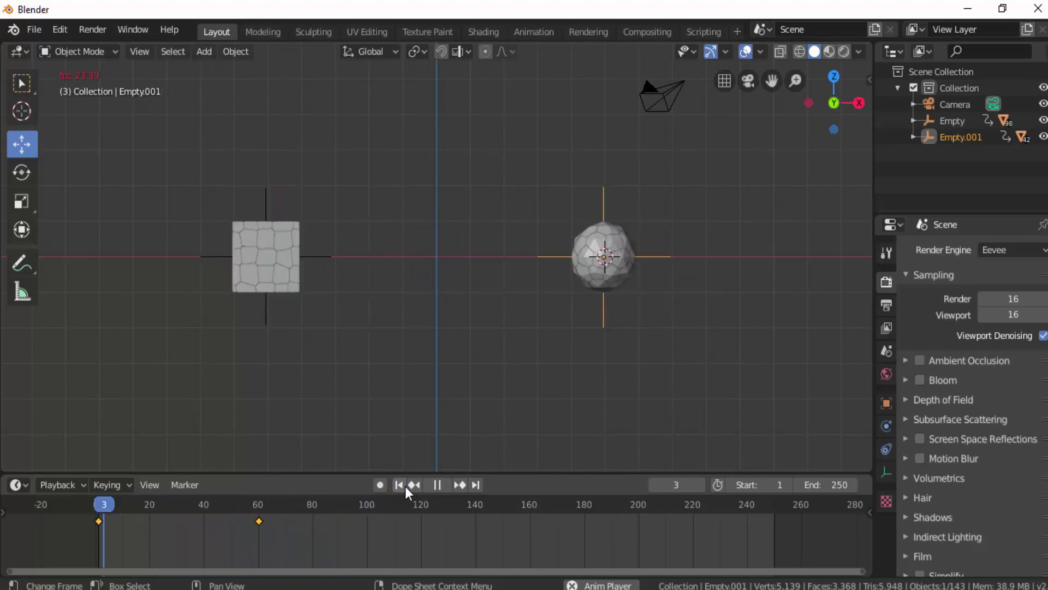
left_click(438, 484)
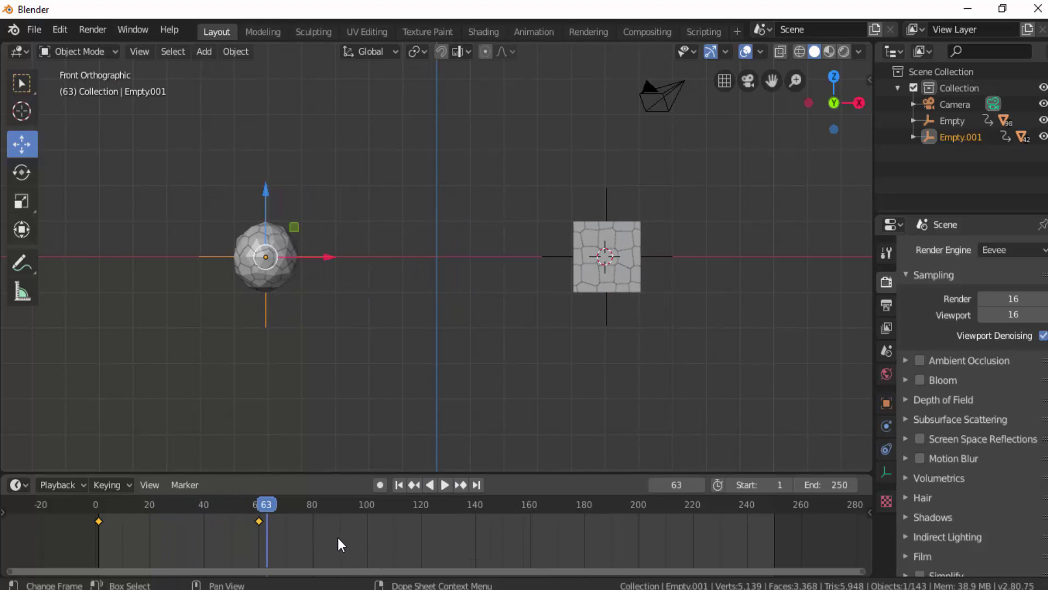
Step: Go to frame 80 and set the animation's end frame to 80
left_click(312, 505)
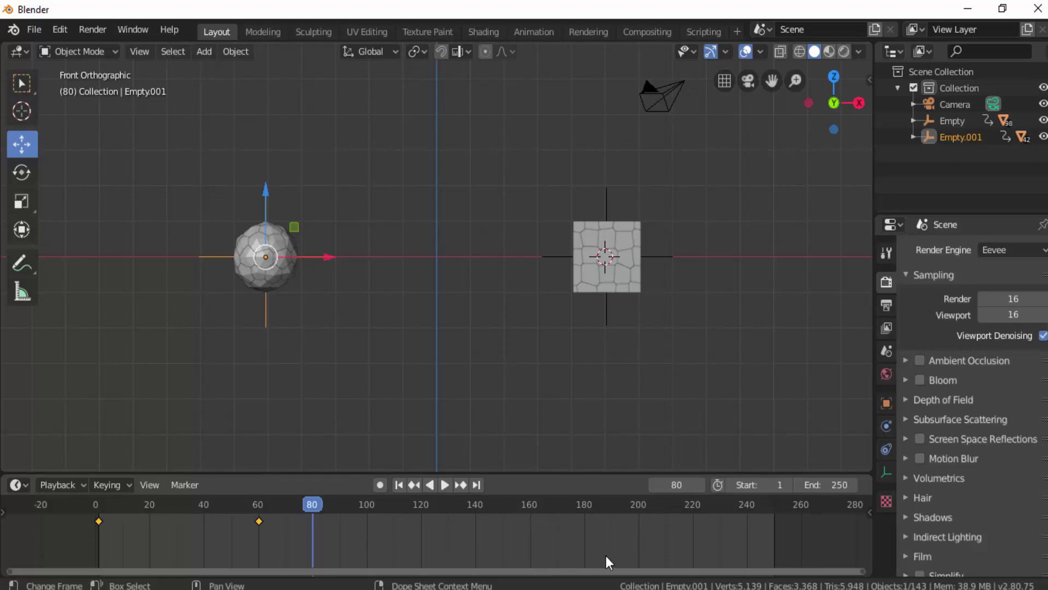
left_click(841, 484)
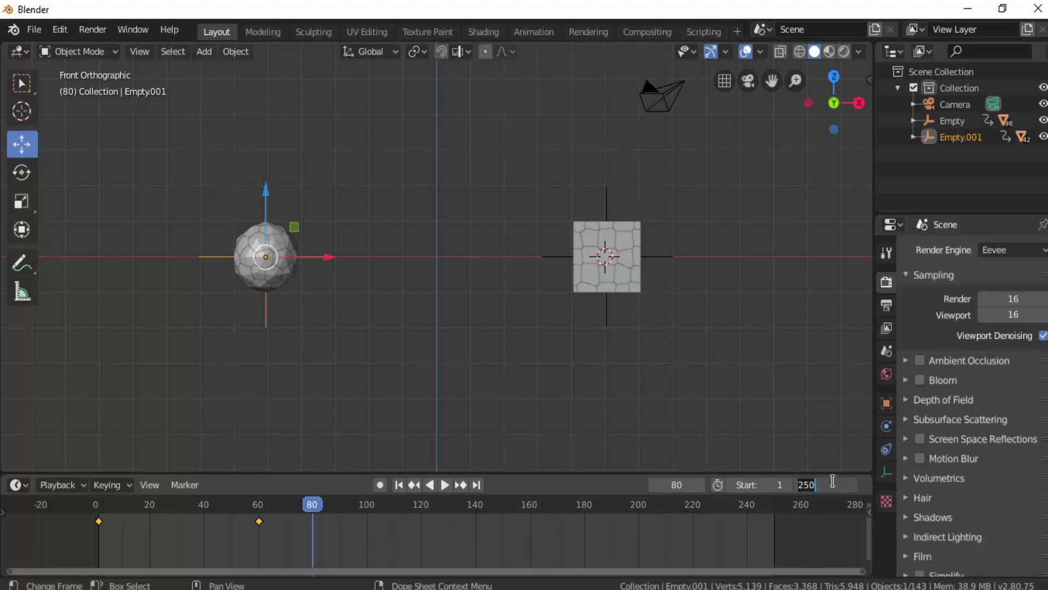
type("80")
key("Return")
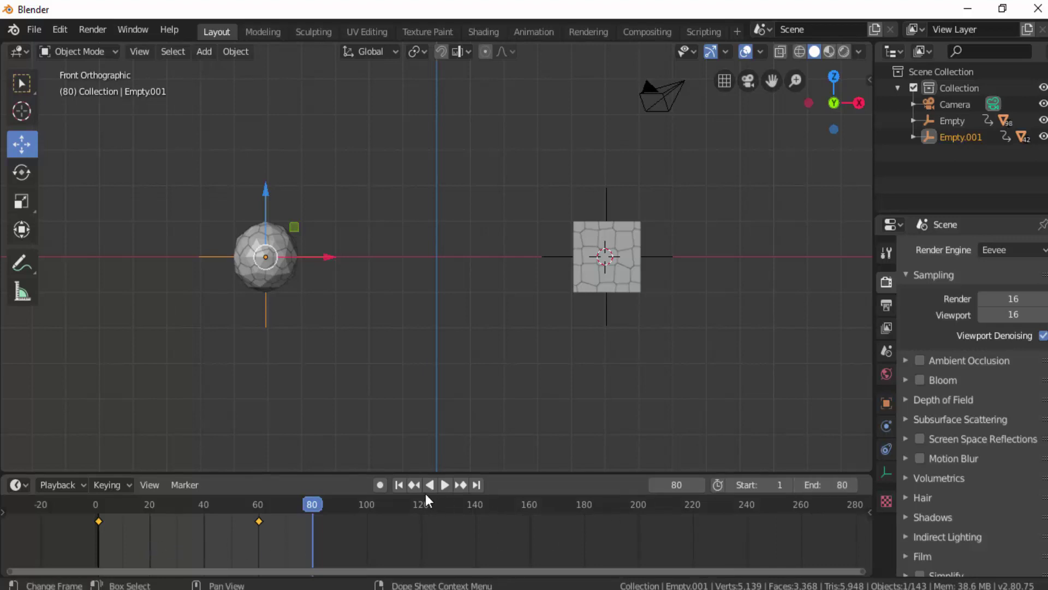
Step: Play the shortened animation from the start, stop it and return to frame 1
left_click(403, 486)
left_click(446, 485)
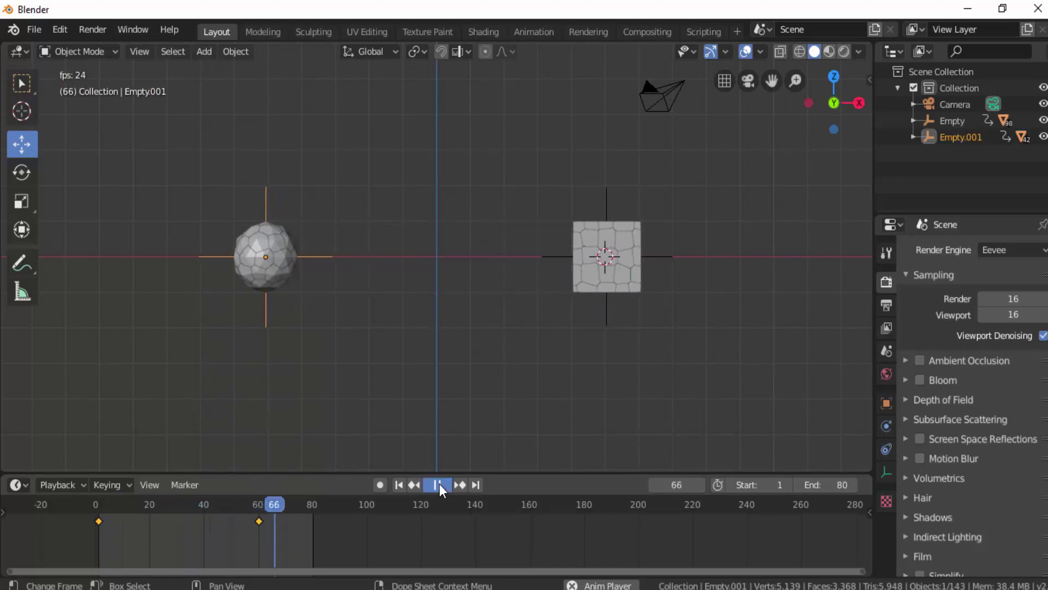
left_click(440, 484)
left_click(400, 484)
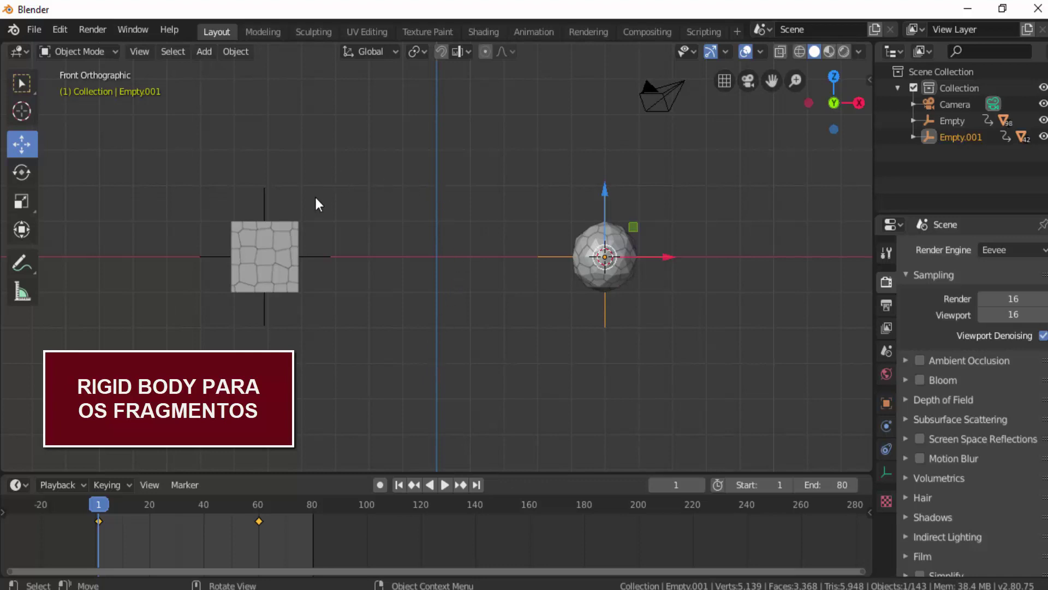
Step: Select a single fragment of the cube and add Rigid Body physics to it
left_click(280, 239)
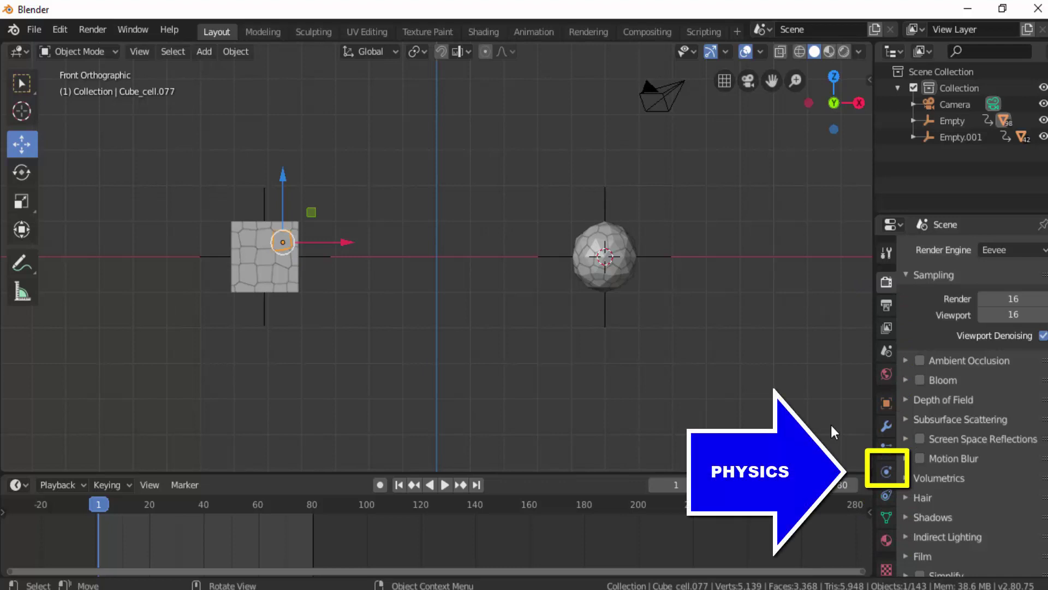
left_click(238, 54)
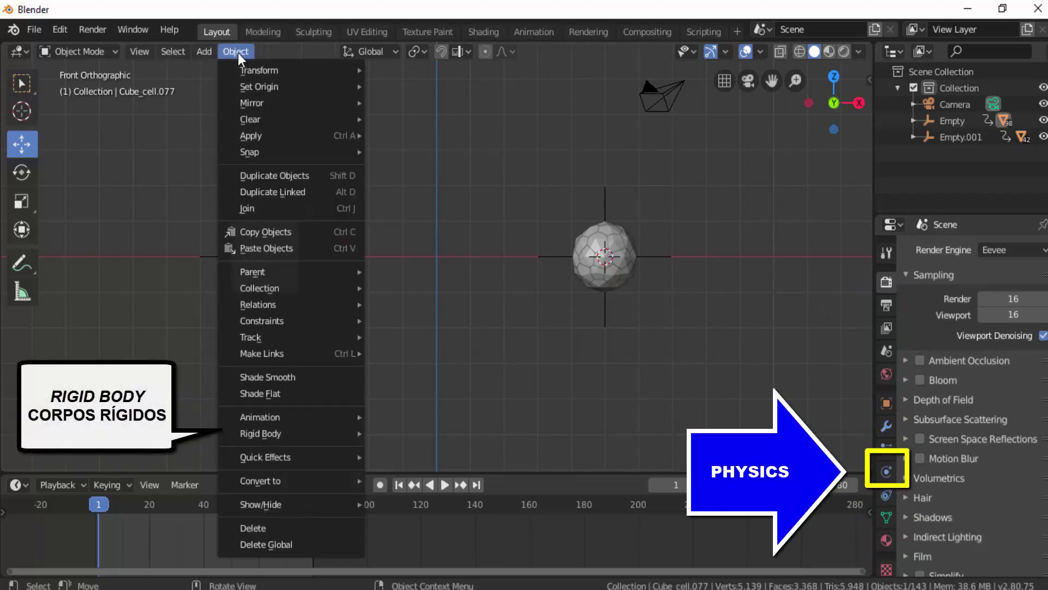
mouse_move(297, 435)
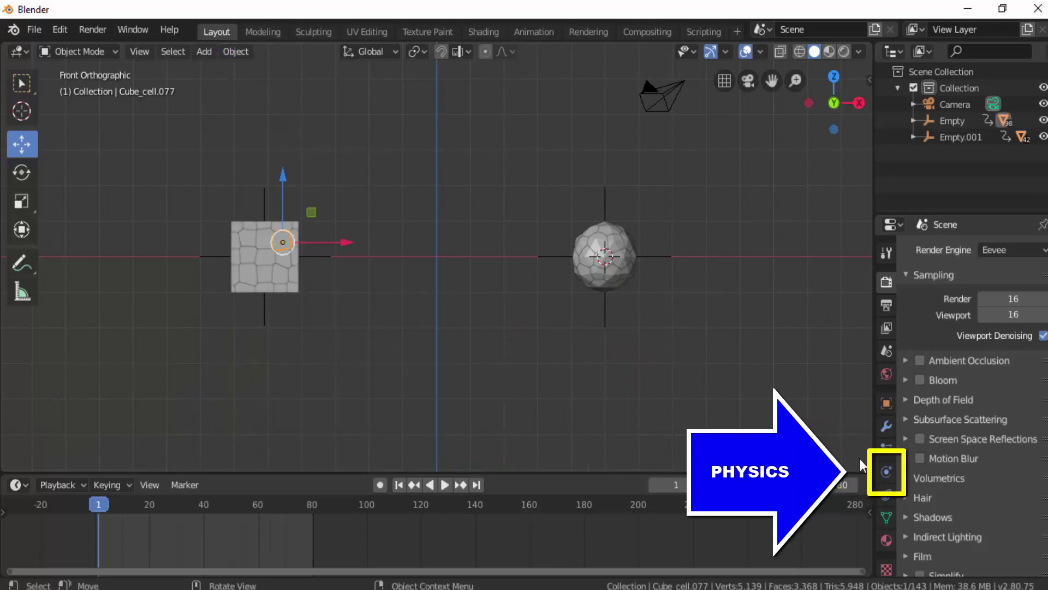
left_click(886, 472)
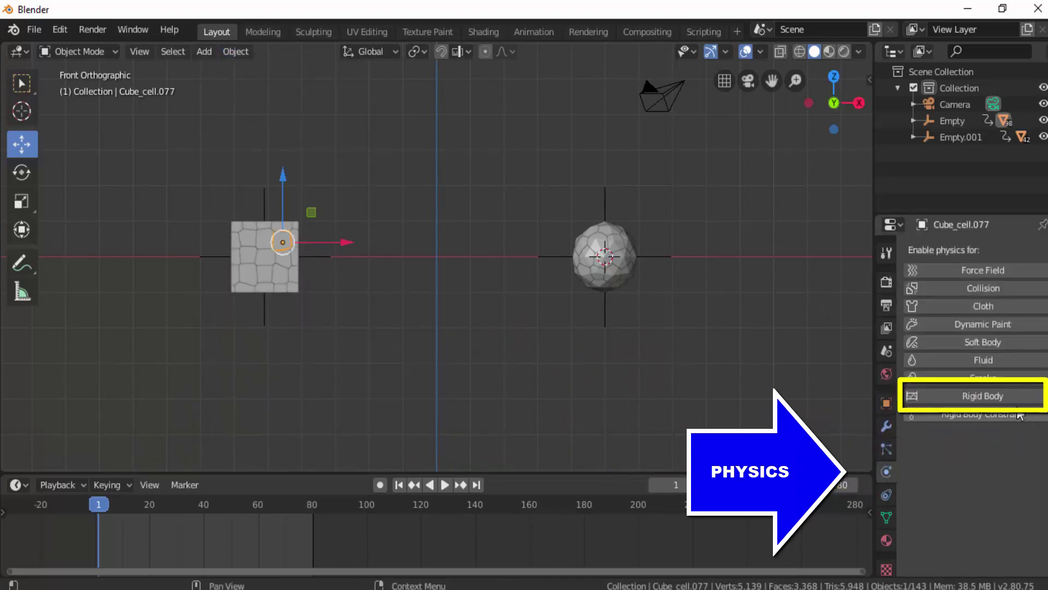
left_click(965, 397)
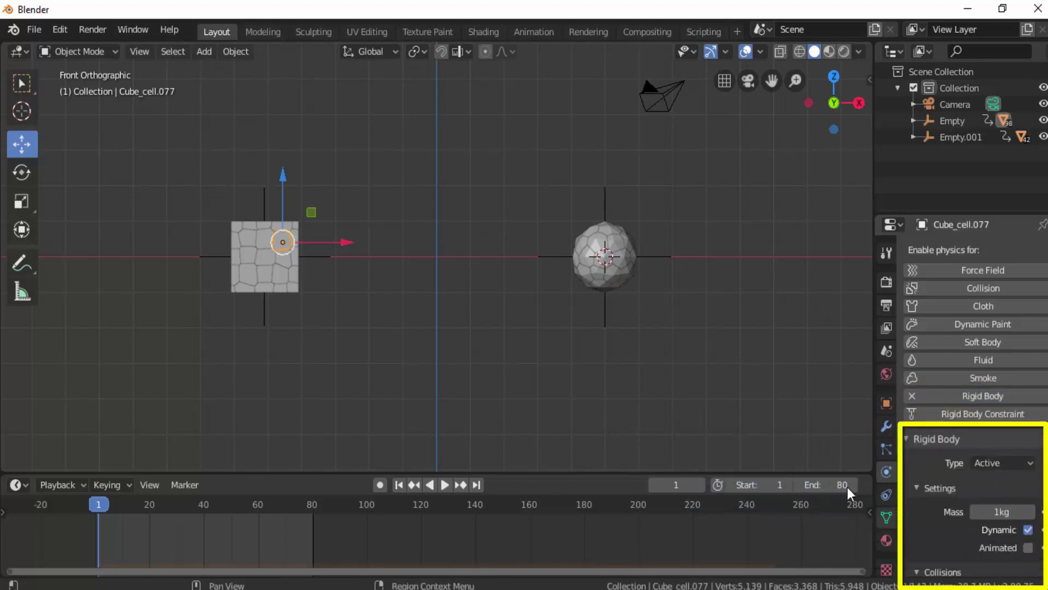
Step: Play the animation to check how the cube fragment moves, stop it and return to frame 1
left_click(444, 485)
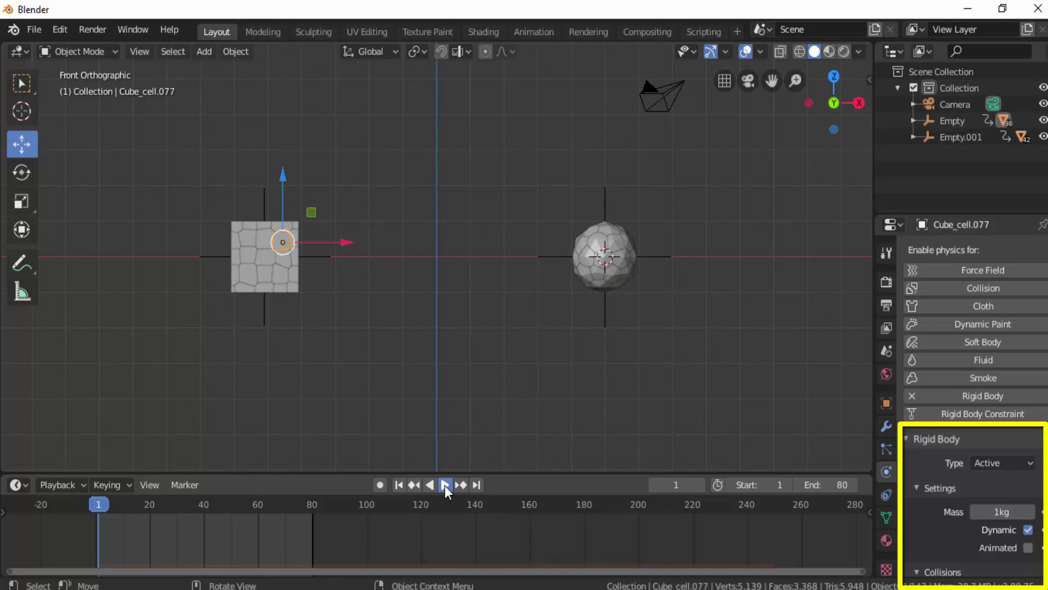
left_click(445, 485)
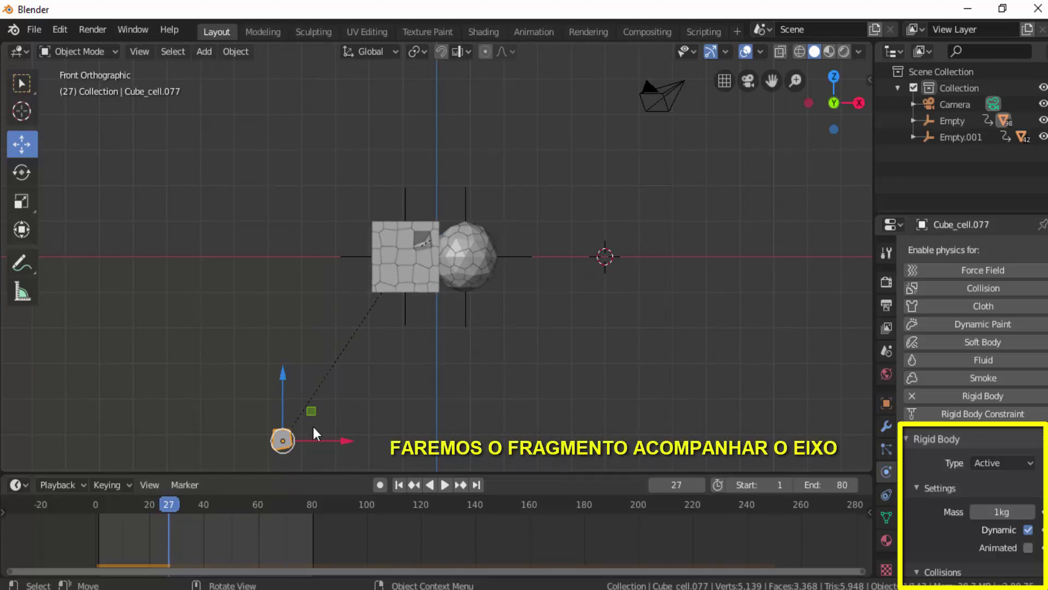
left_click(402, 485)
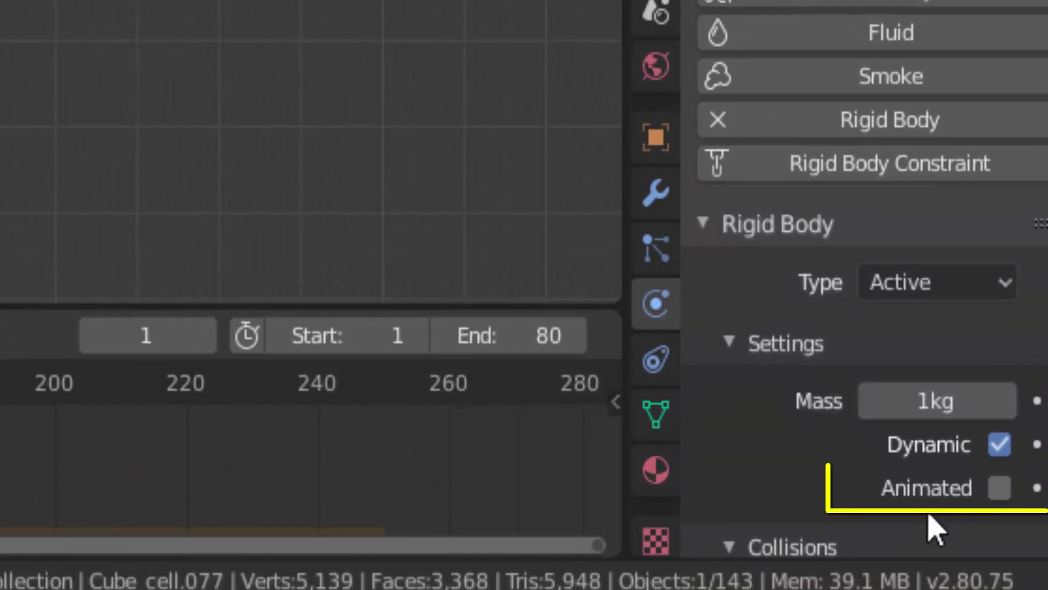
Step: Enable Animated for the cube fragment's rigid body, check it by playing the animation, and return to frame 1
left_click(1000, 488)
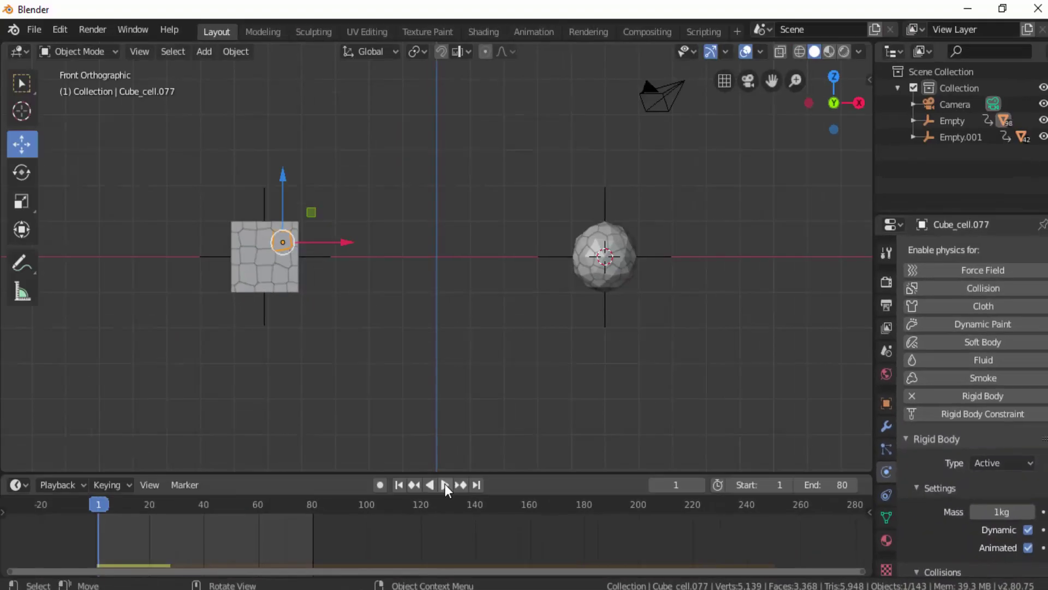
left_click(129, 429)
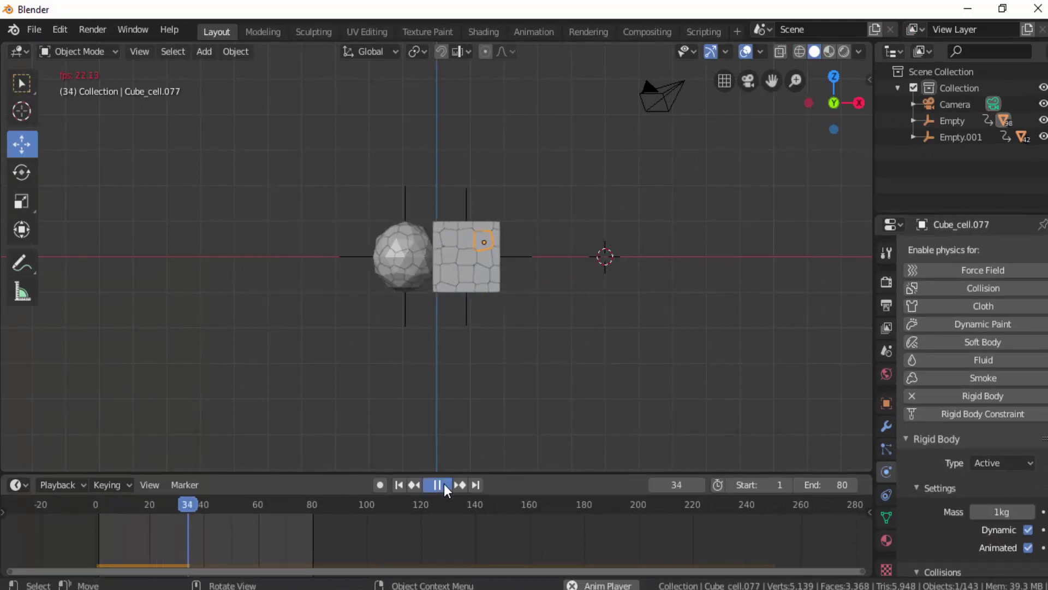
left_click(443, 484)
left_click(400, 486)
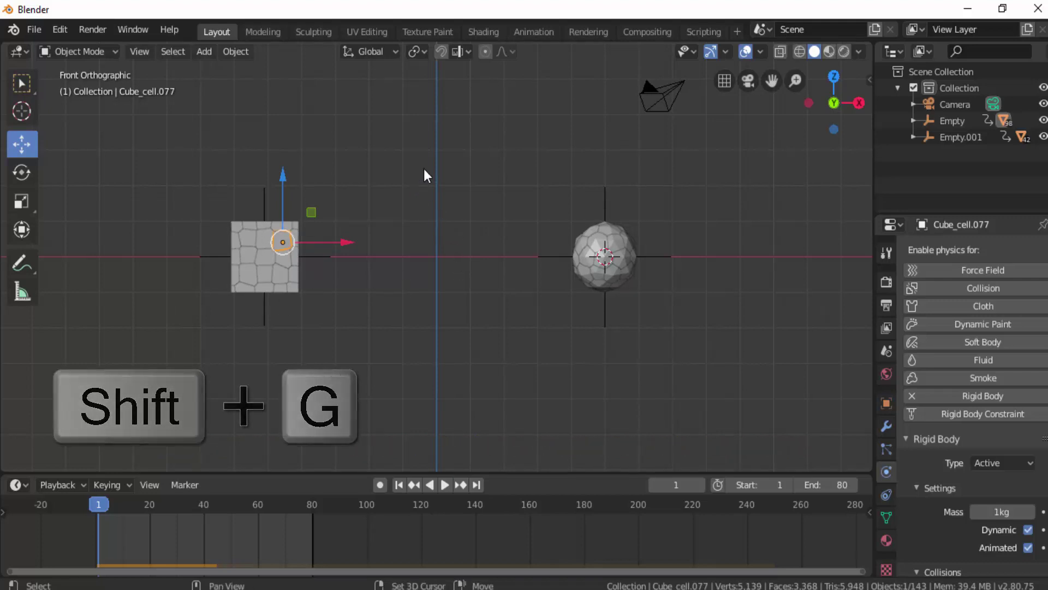
Step: Select all fragments in the Cubo collection and copy the active fragment's rigid body settings to them
key("shift+g")
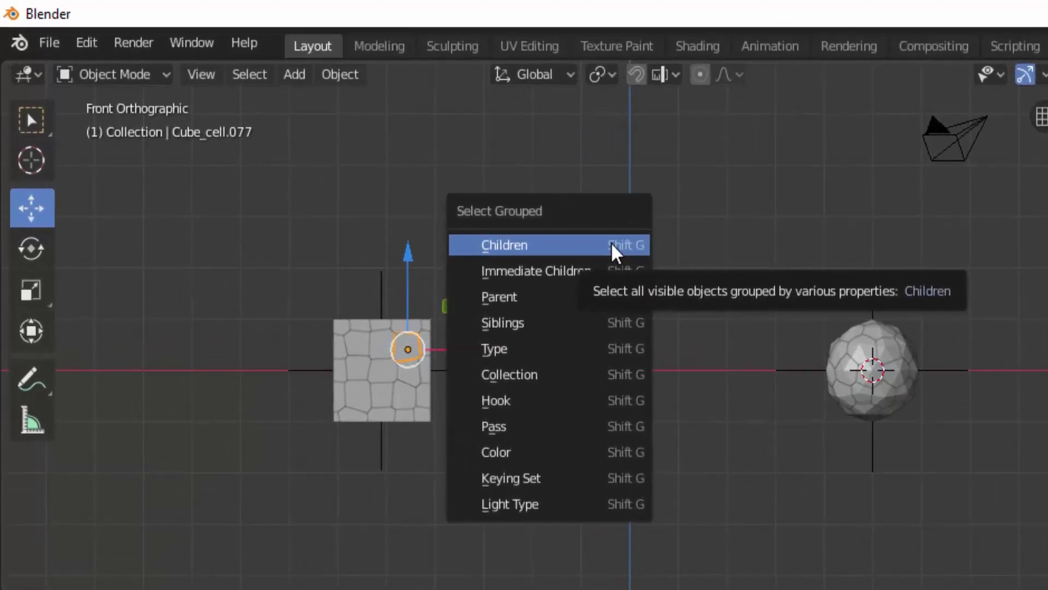
left_click(578, 379)
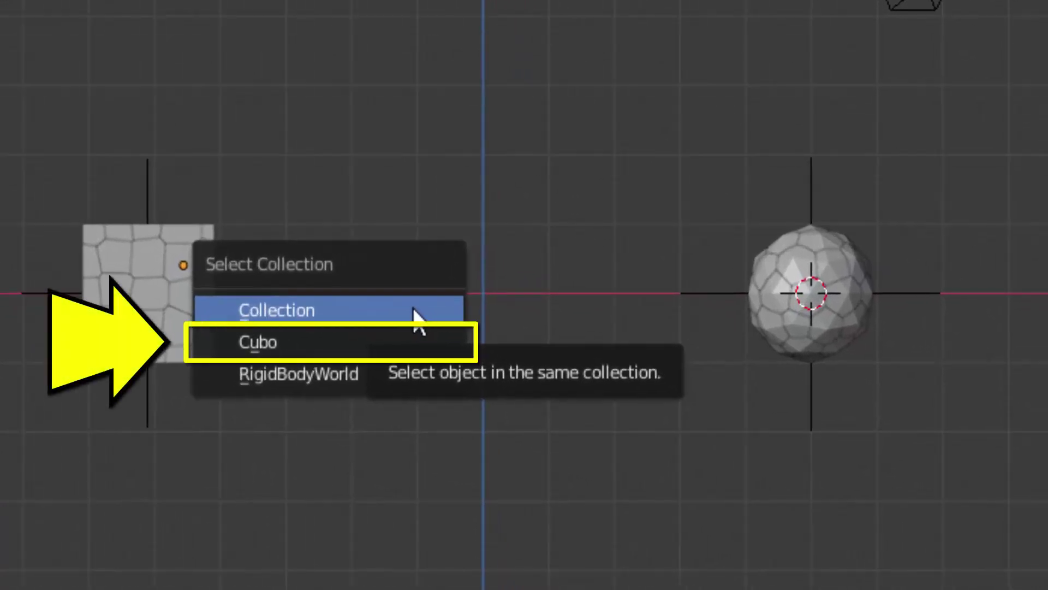
left_click(277, 336)
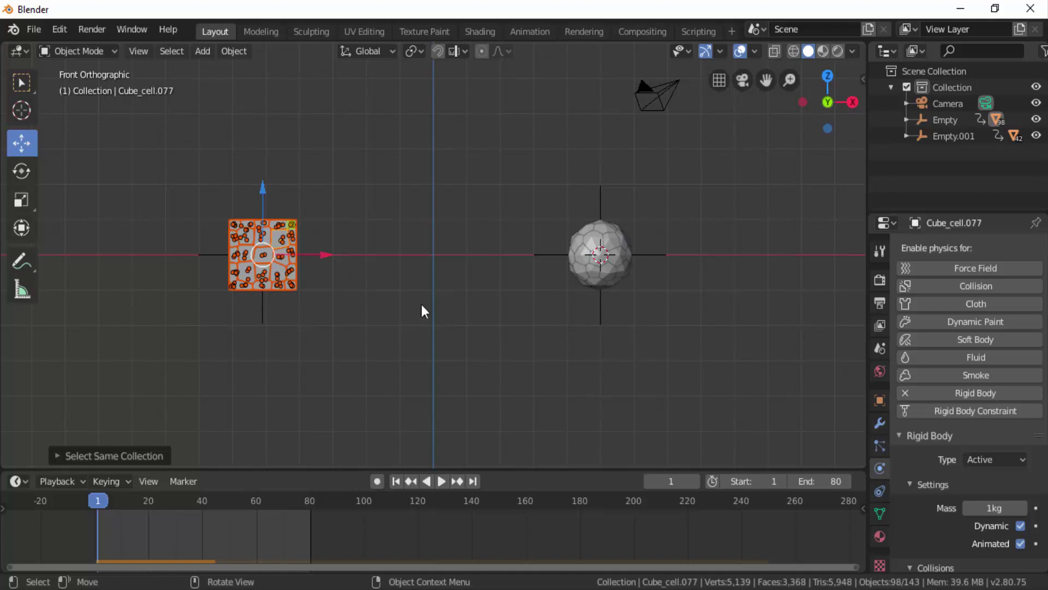
left_click(235, 51)
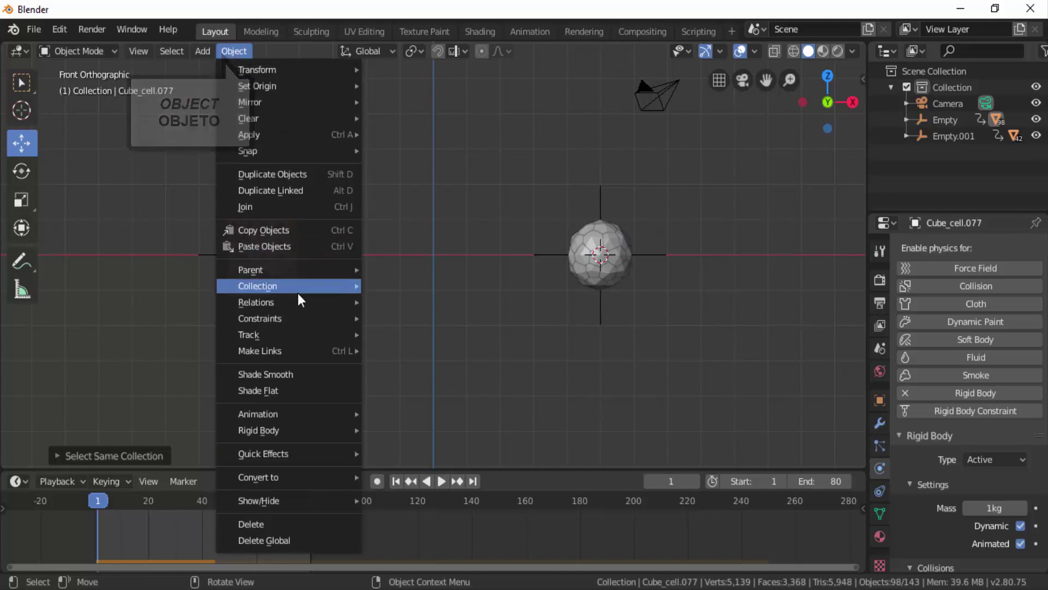
mouse_move(283, 429)
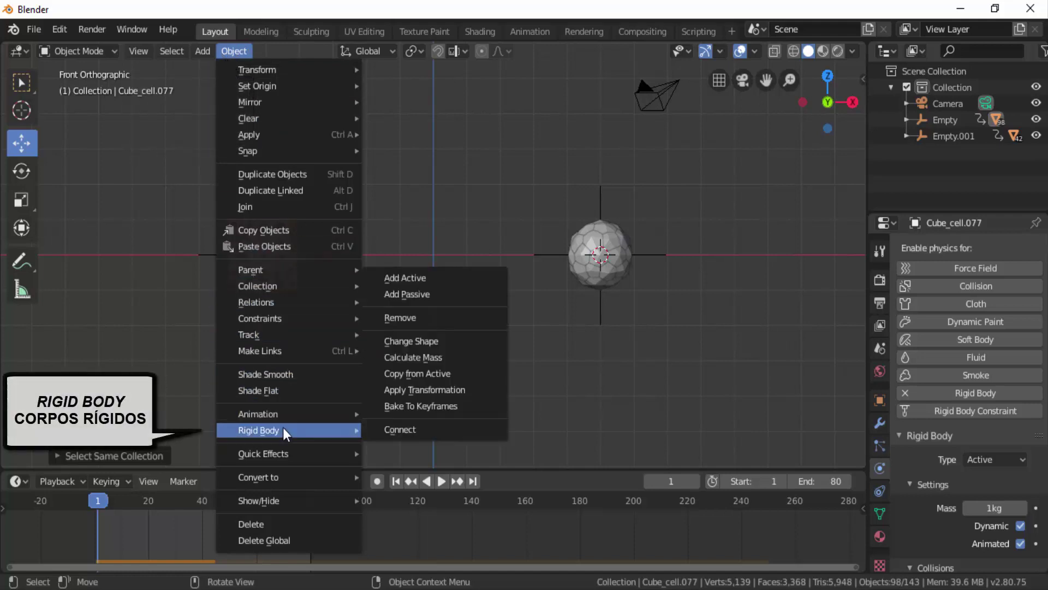
left_click(436, 374)
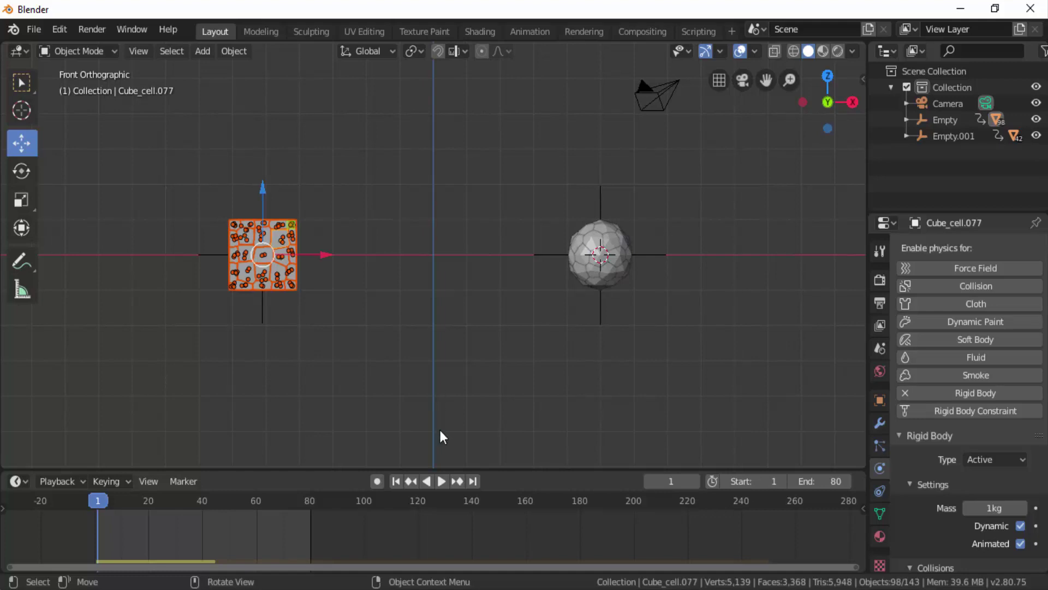
Step: Play the animation briefly to check all cube fragments, return to frame 1 and select a single cube fragment
left_click(444, 477)
left_click(445, 476)
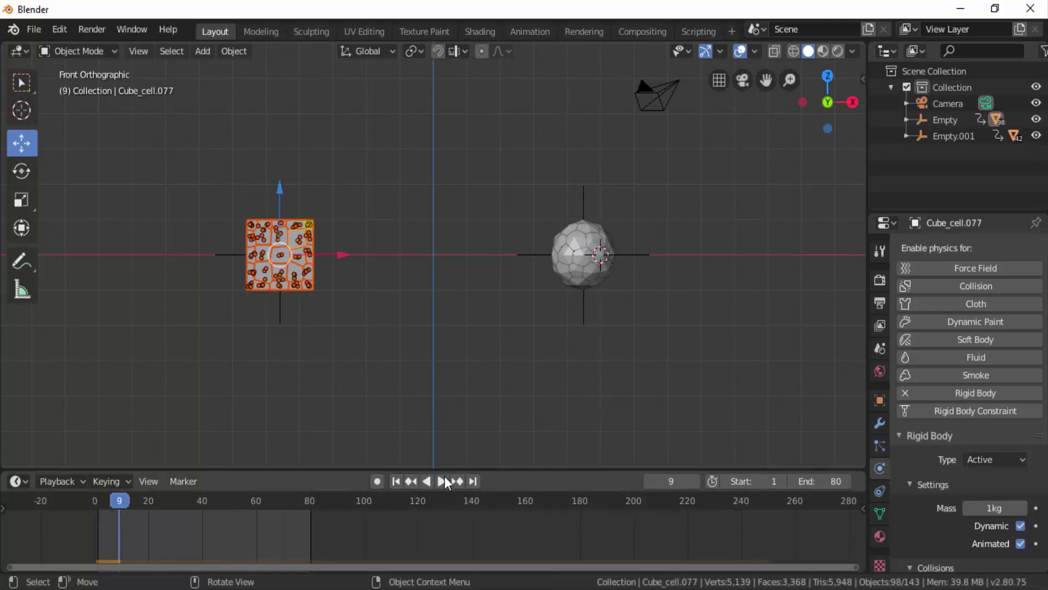
left_click(397, 480)
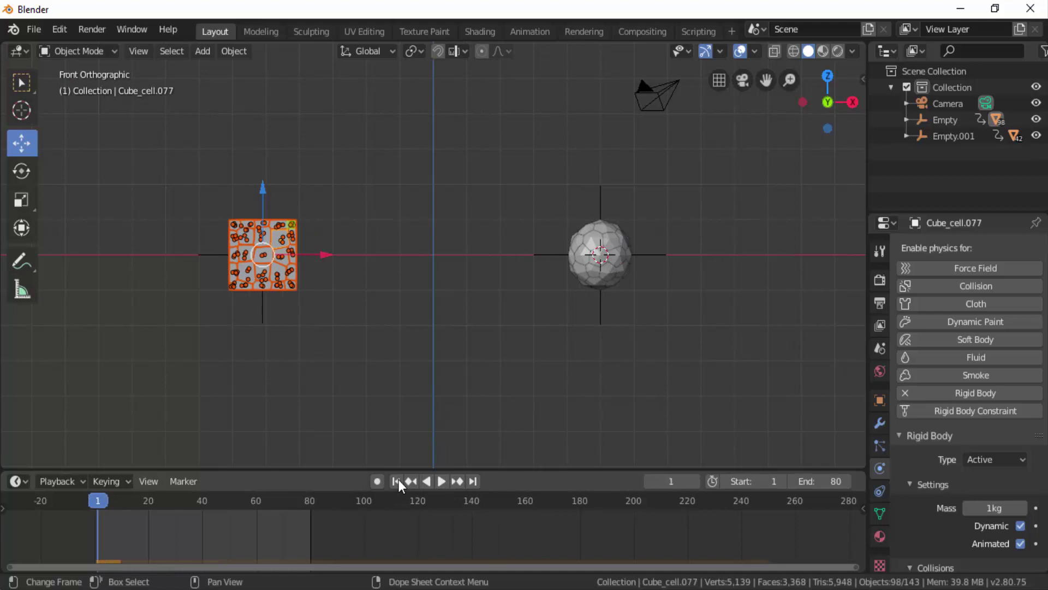
left_click(278, 266)
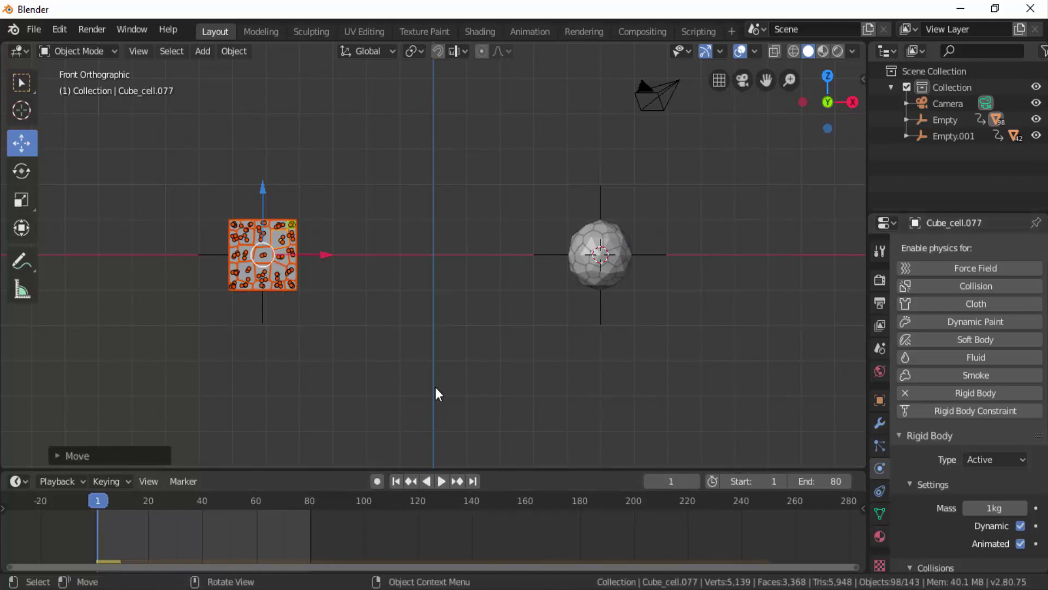
left_click(281, 237)
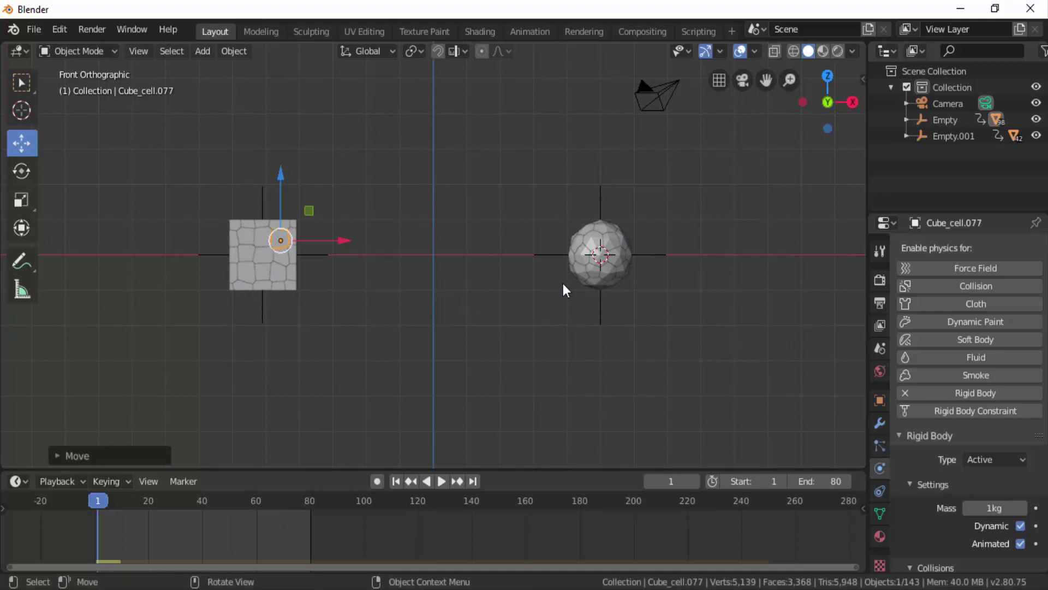
Step: Add Rigid Body physics to a single icosphere fragment, play the animation to check it, and return to frame 1
left_click(596, 248)
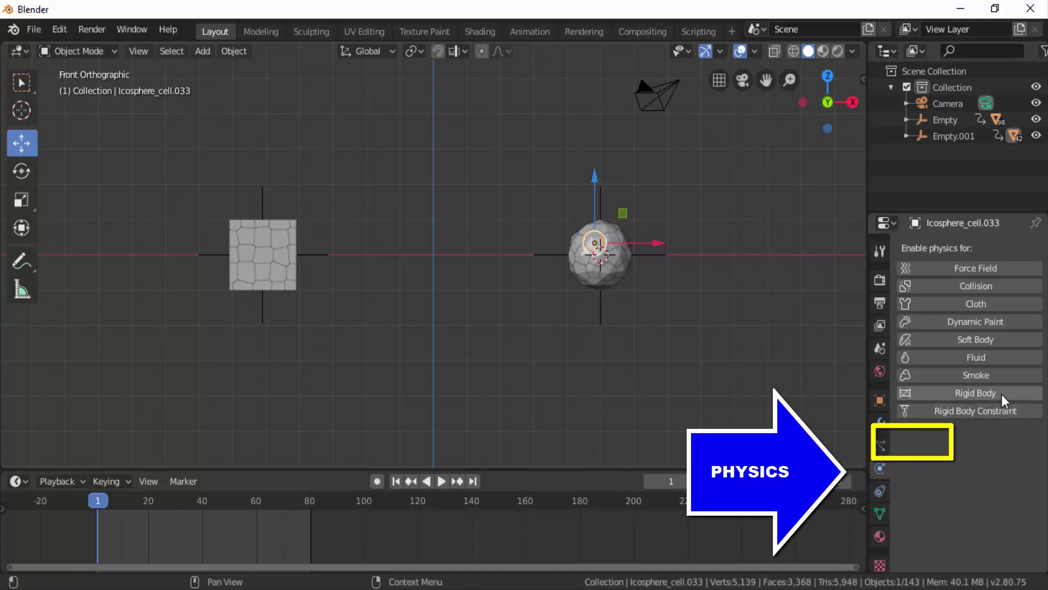
left_click(982, 394)
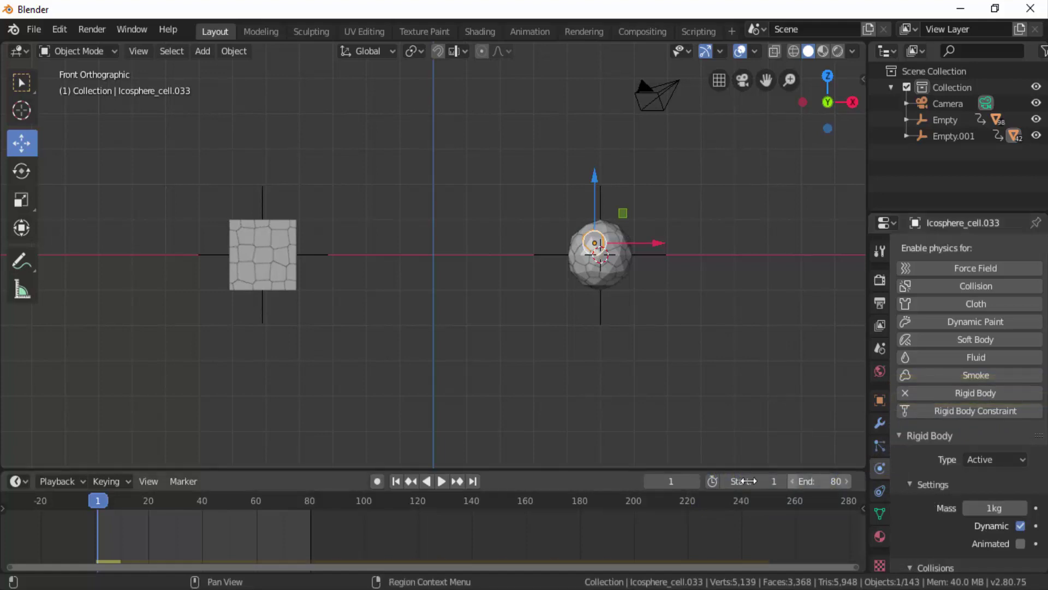
left_click(441, 482)
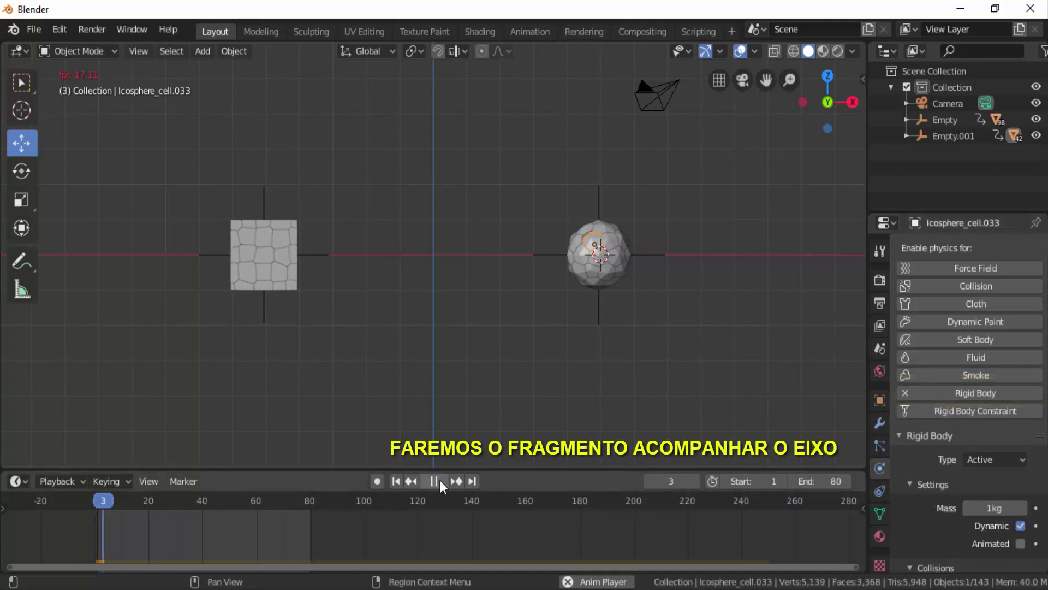
left_click(444, 480)
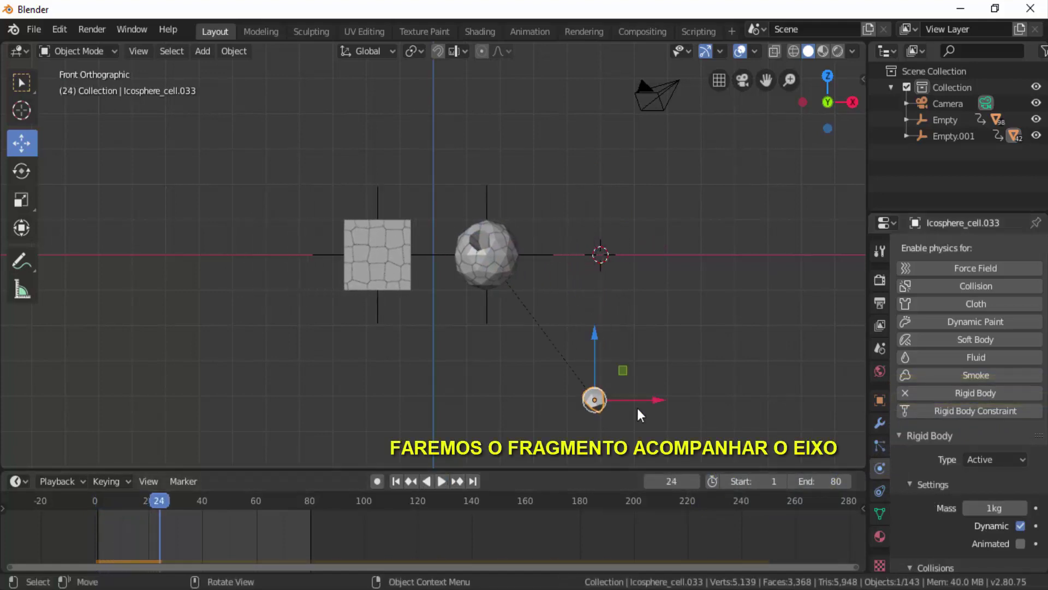
left_click(396, 481)
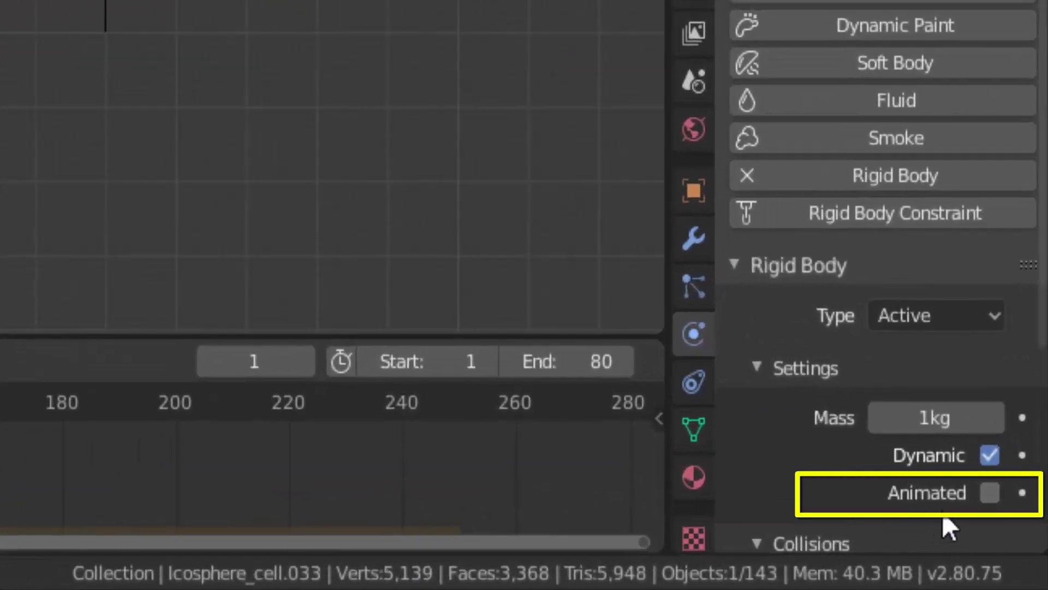
Step: Enable Animated for the icosphere fragment's rigid body, check it by playing the animation, and return to frame 1
left_click(1000, 497)
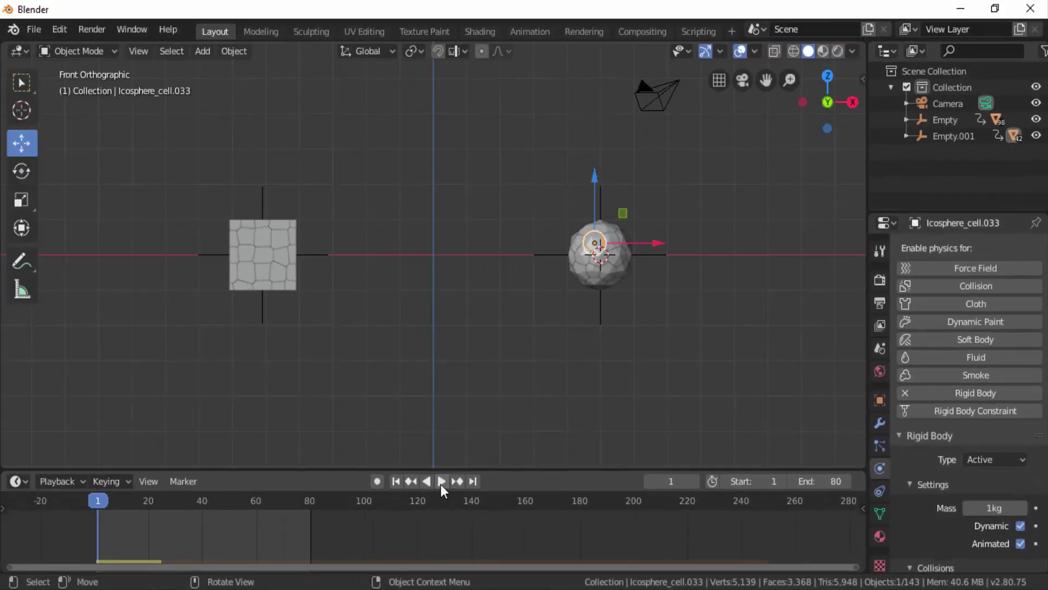
left_click(173, 433)
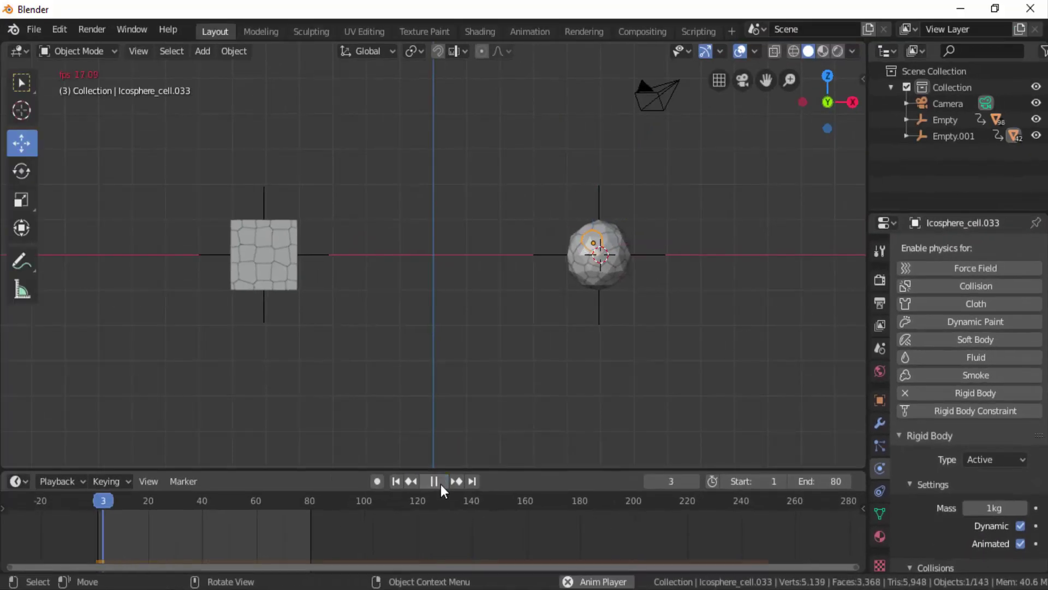
left_click(441, 485)
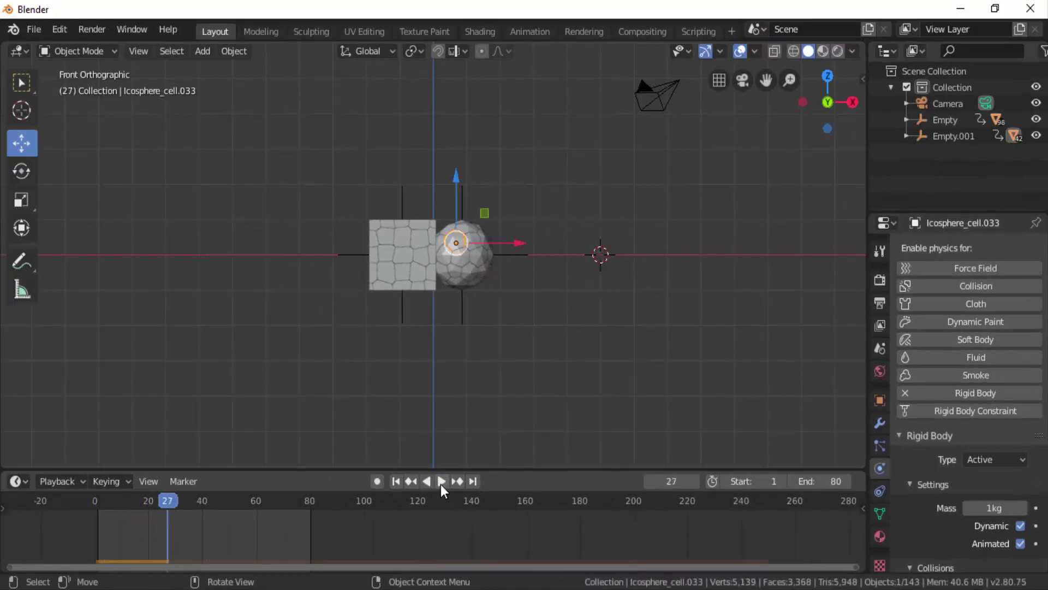
left_click(394, 481)
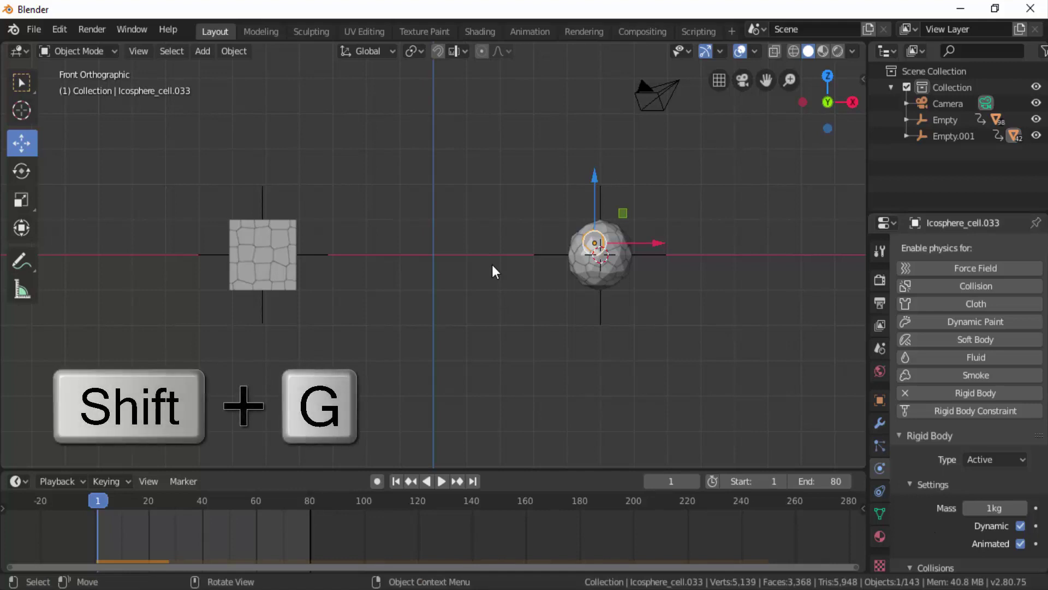
Step: Copy the active icosphere fragment's rigid body settings to all fragments in the Esfera collection and check them by playing the animation
key("shift+g")
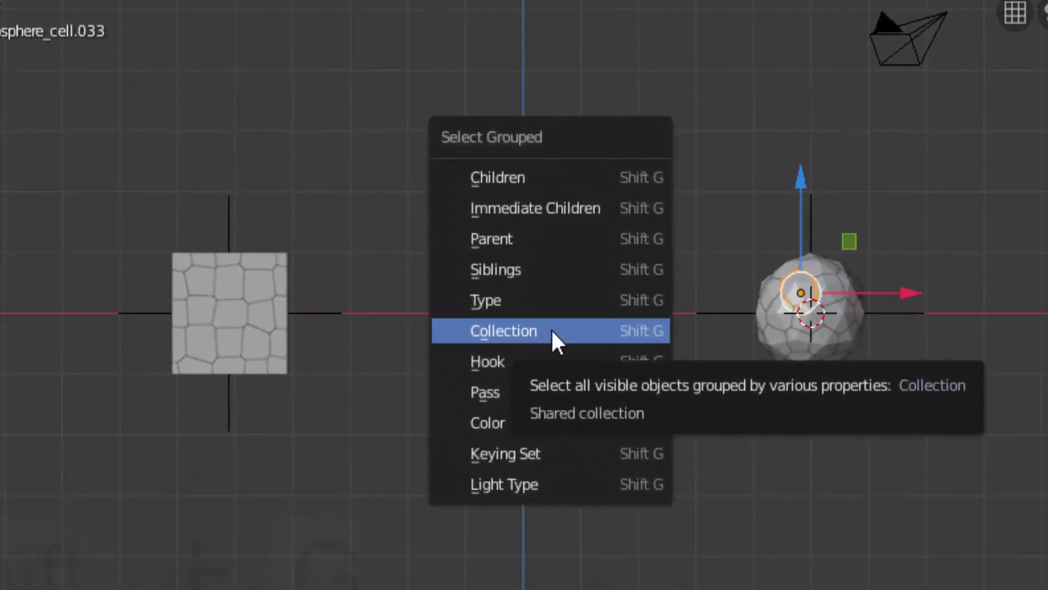
left_click(551, 329)
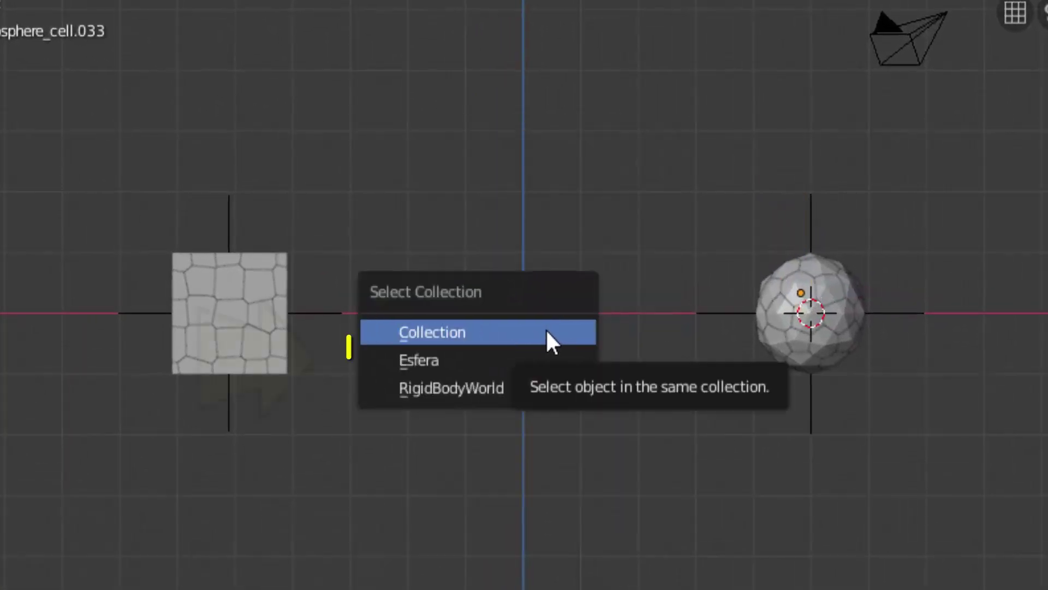
left_click(432, 364)
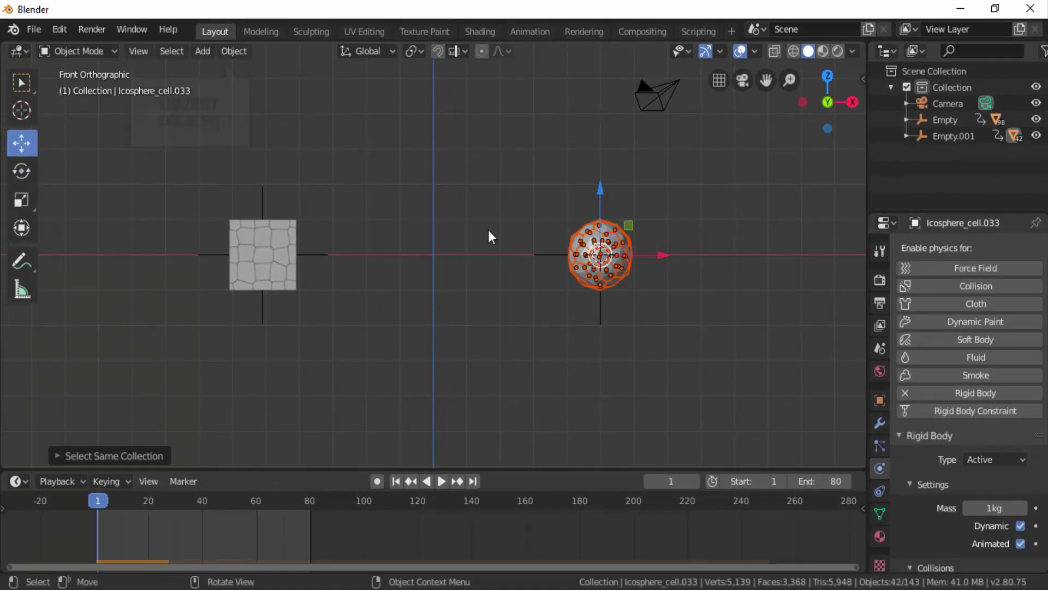
left_click(243, 50)
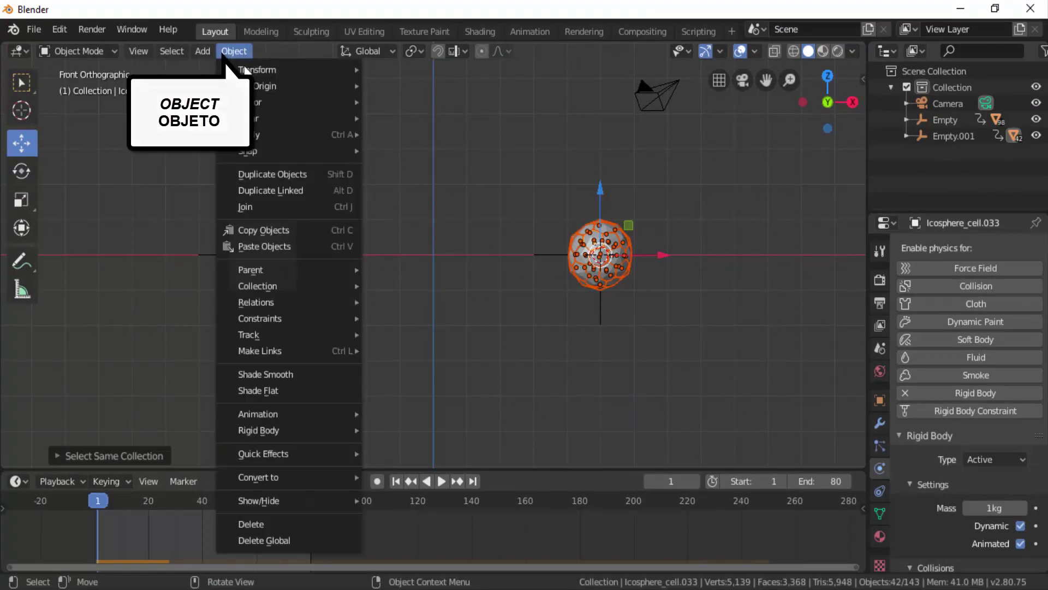
mouse_move(266, 432)
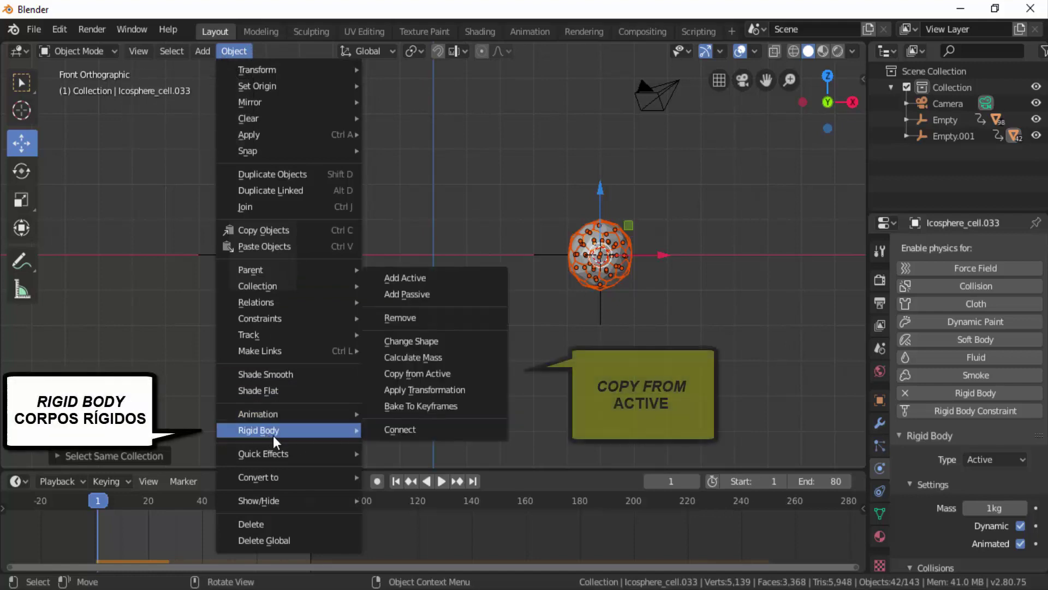
left_click(450, 372)
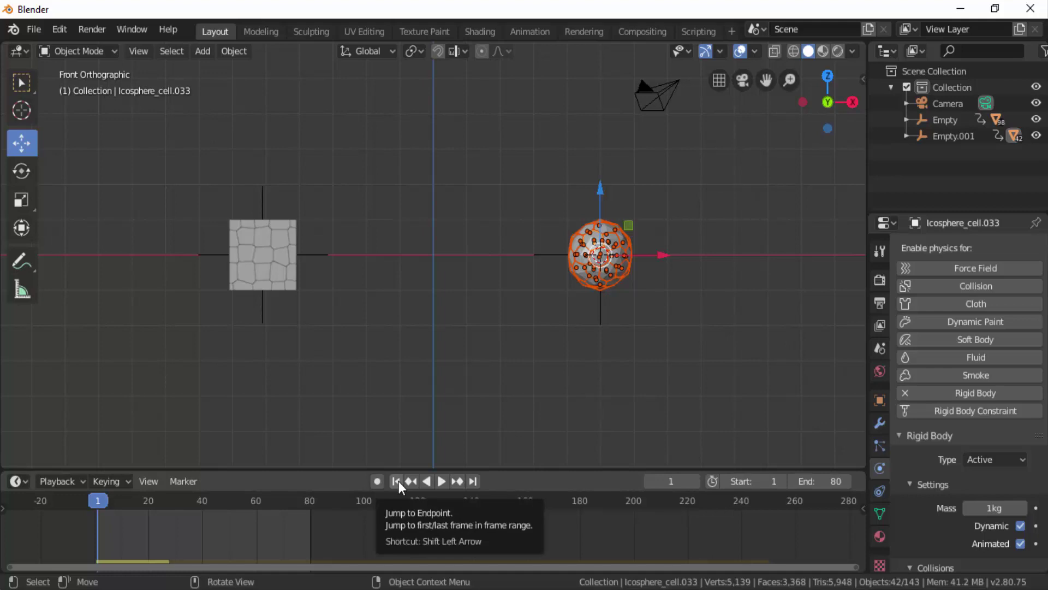
left_click(444, 480)
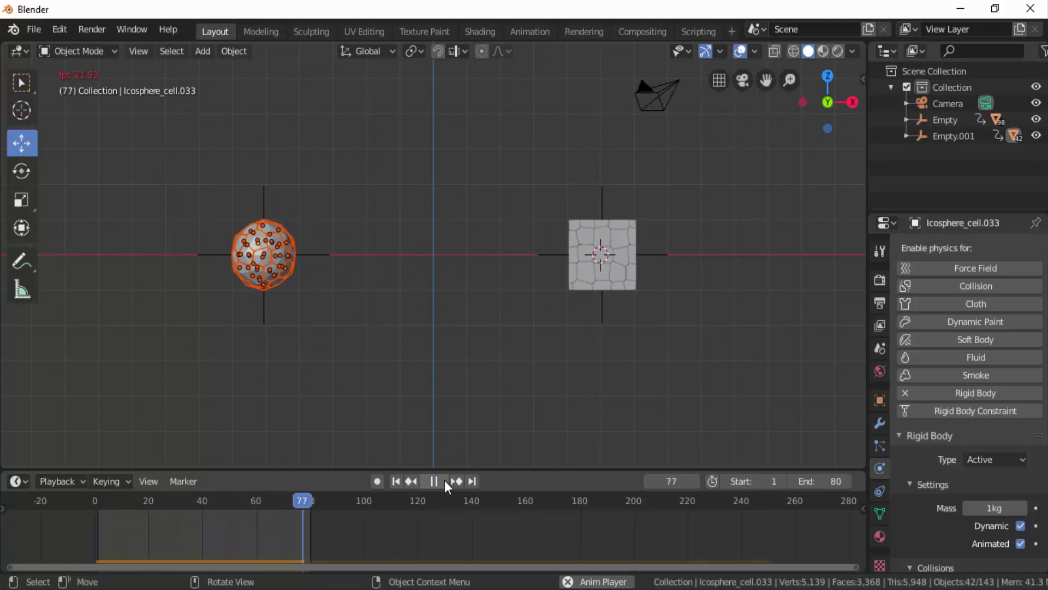
key("Escape")
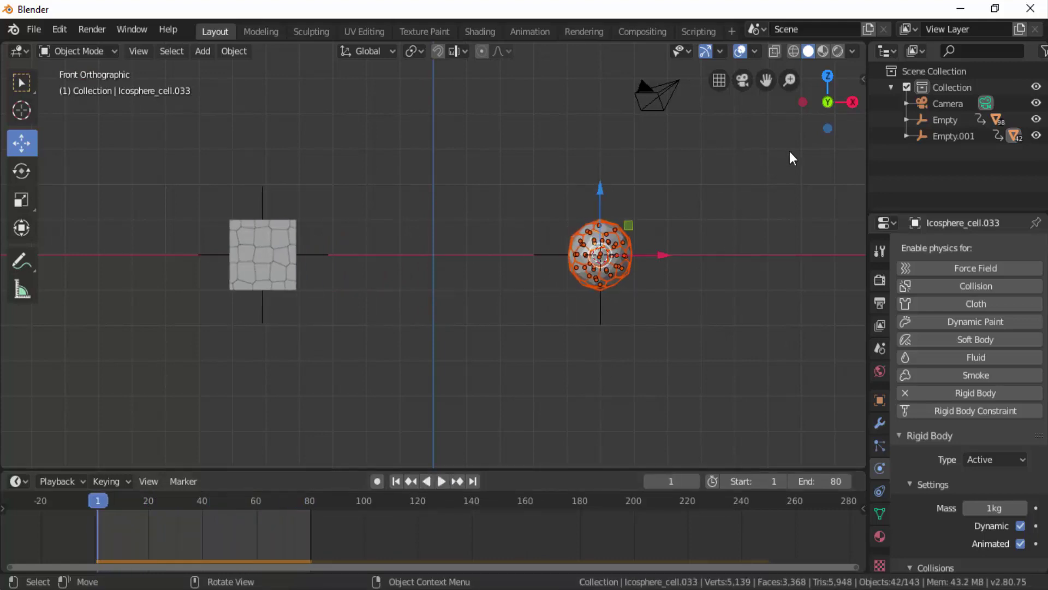
Step: Select a single cube fragment facing the icosphere and keyframe its enabled Animated rigid body setting at frame 26
left_click_drag(808, 122, 781, 138)
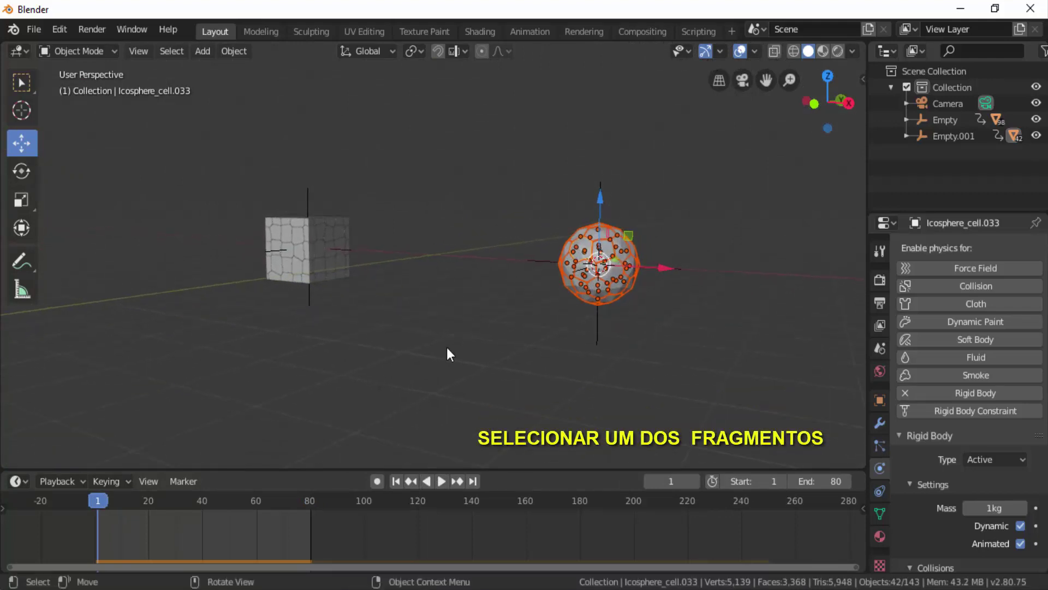
key("alt+a")
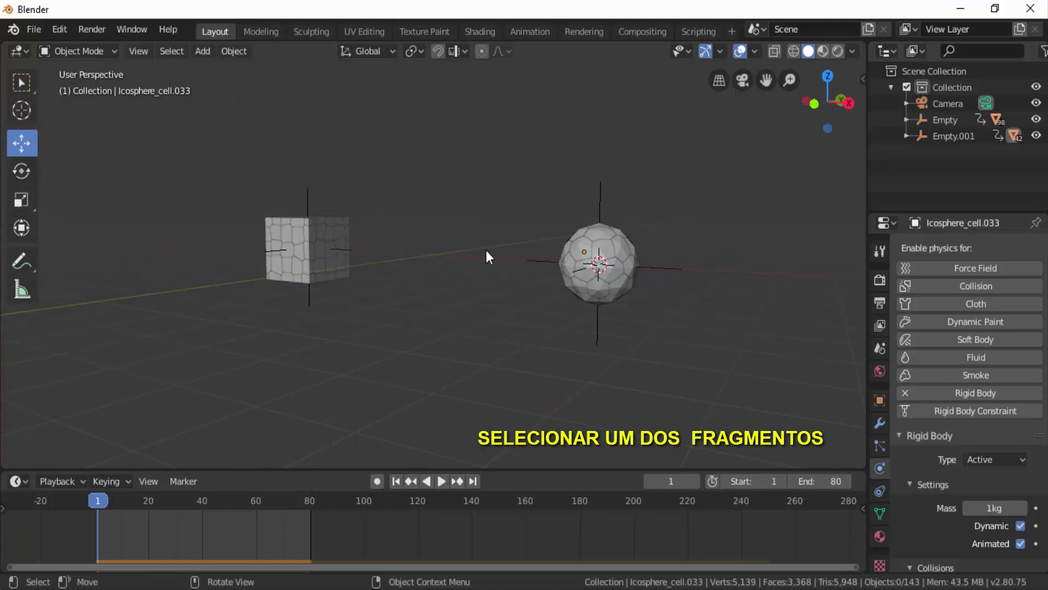
left_click(320, 251)
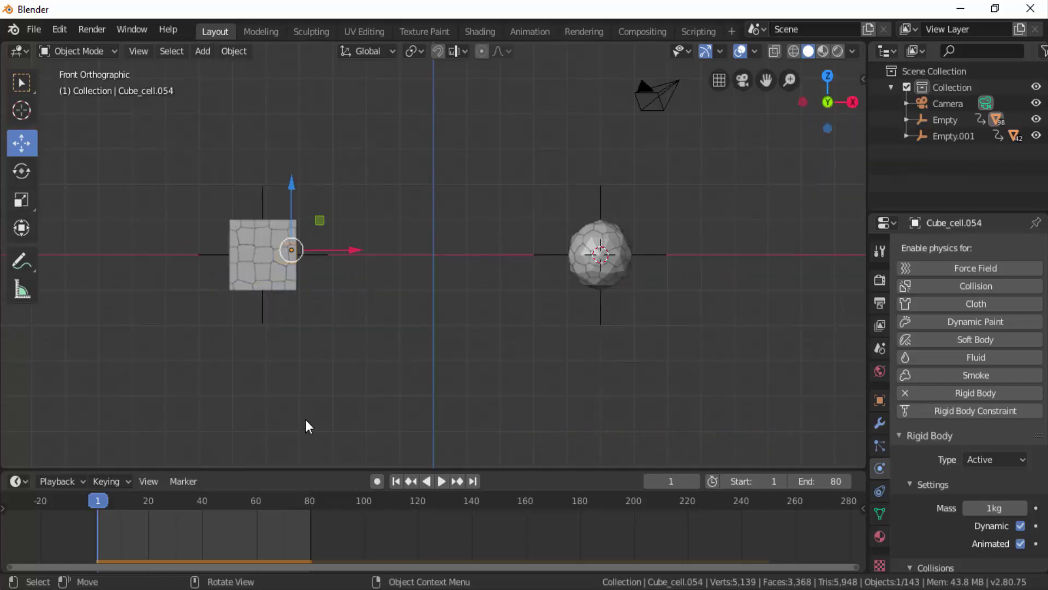
left_click_drag(99, 502, 165, 503)
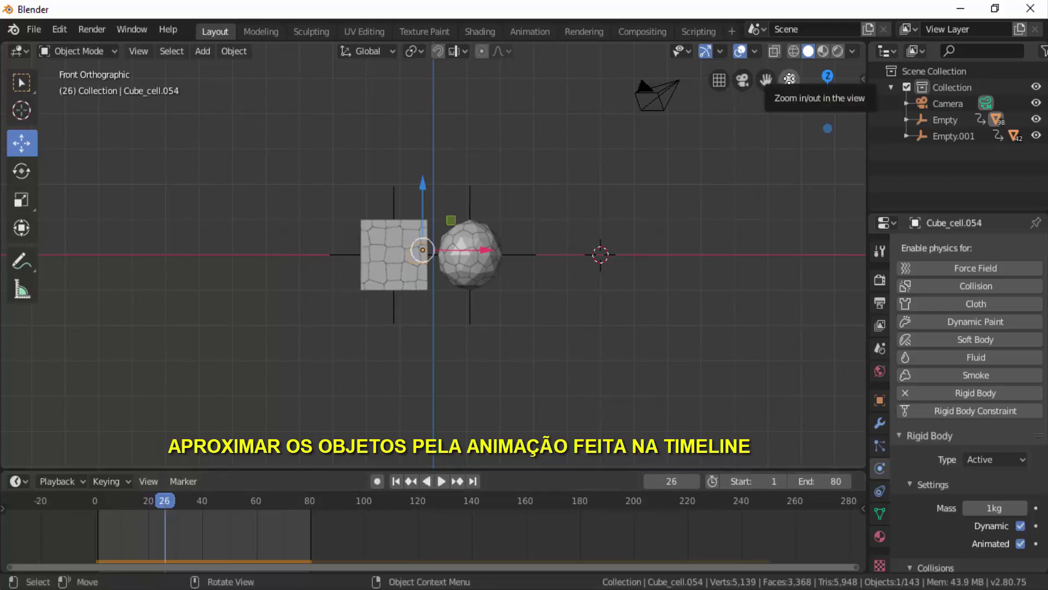
left_click_drag(790, 80, 789, 67)
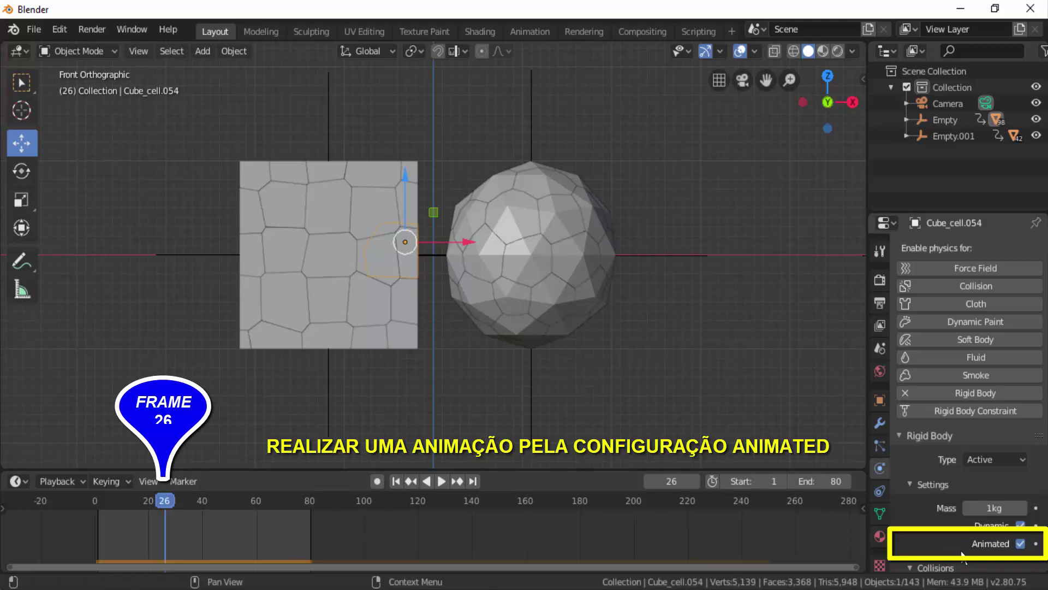
left_click(1036, 544)
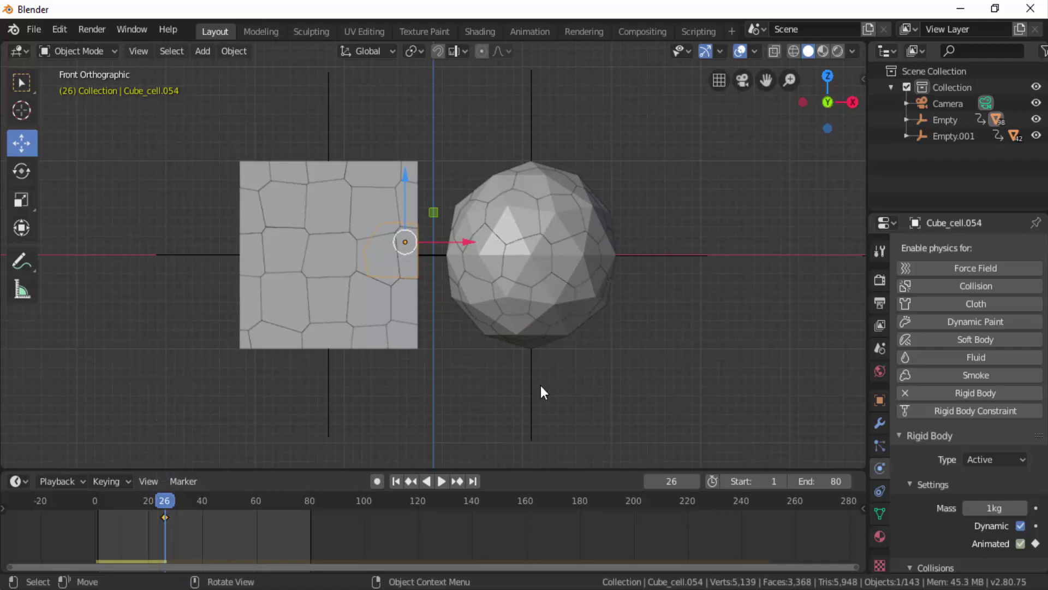
Step: Disable Animated for the cube fragment's rigid body at frame 27 and keyframe that setting
left_click(696, 481)
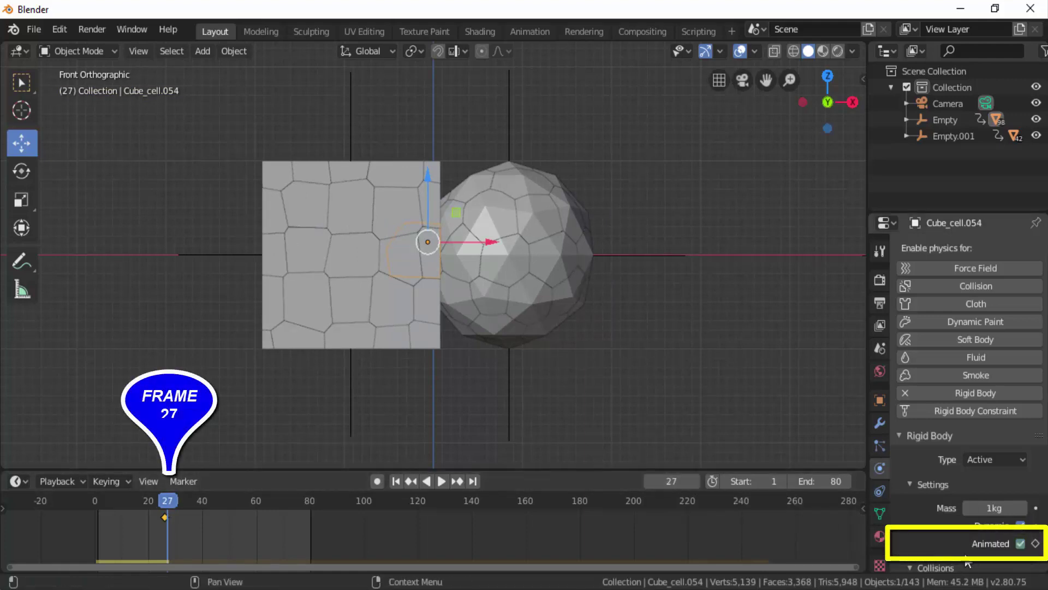
left_click(1021, 544)
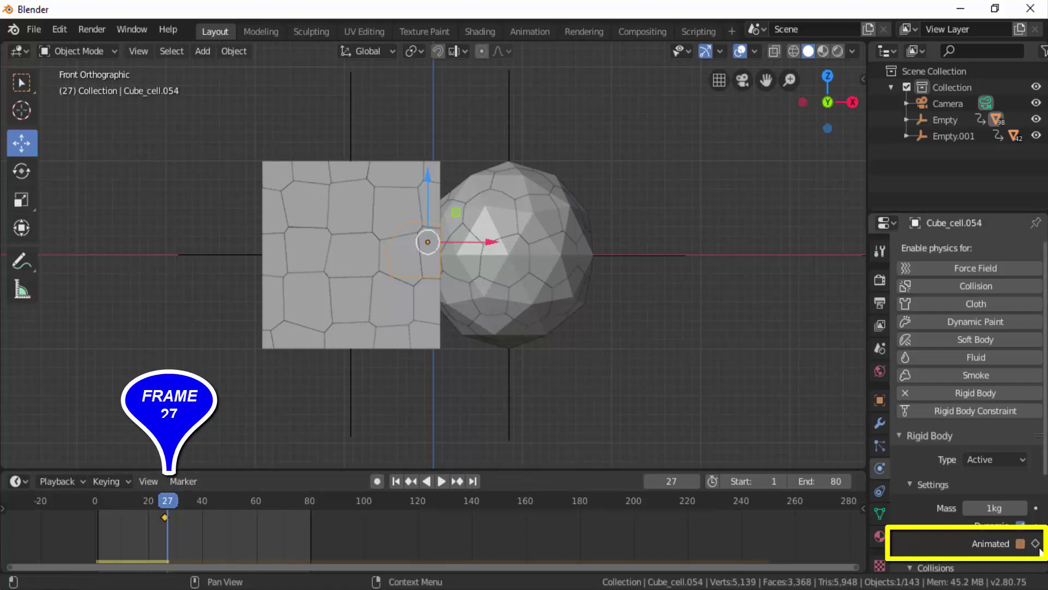
left_click(1035, 544)
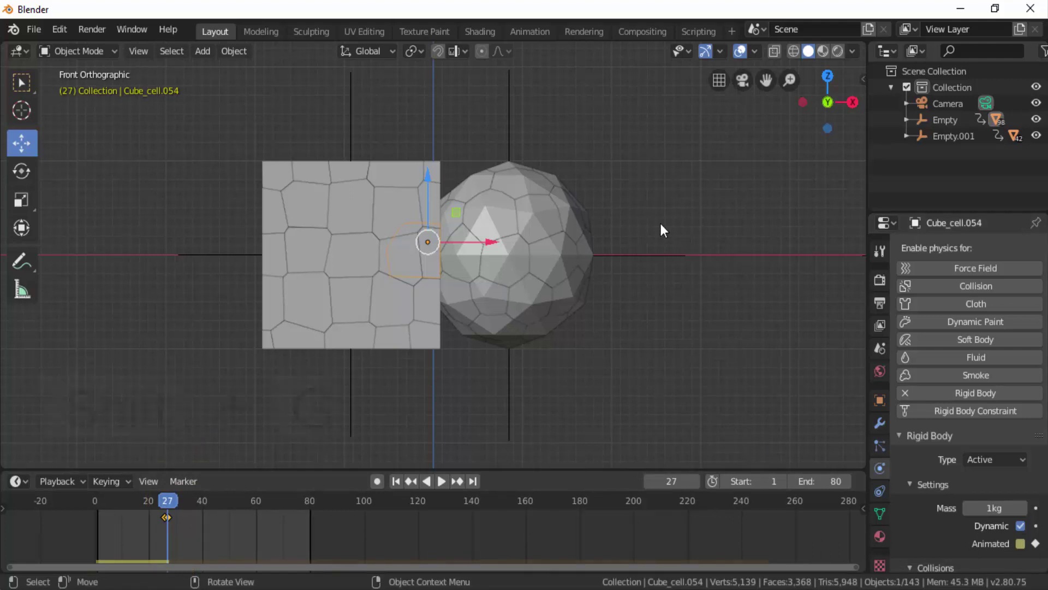
Step: Select all fragments in the RigidBodyWorld collection and copy the active fragment's rigid body settings to them
key("shift+g")
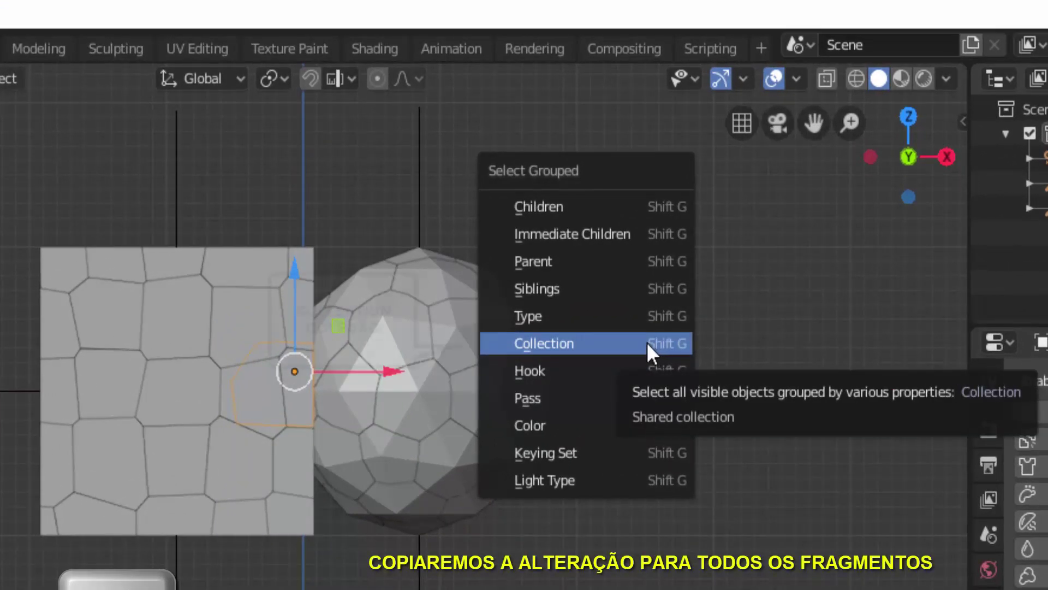
left_click(573, 341)
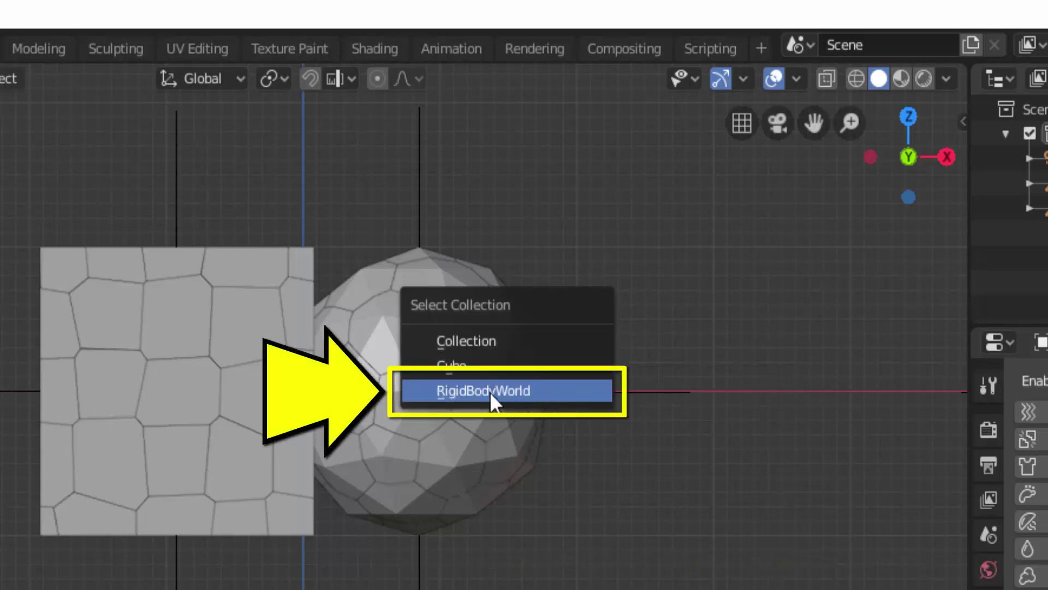
left_click(506, 391)
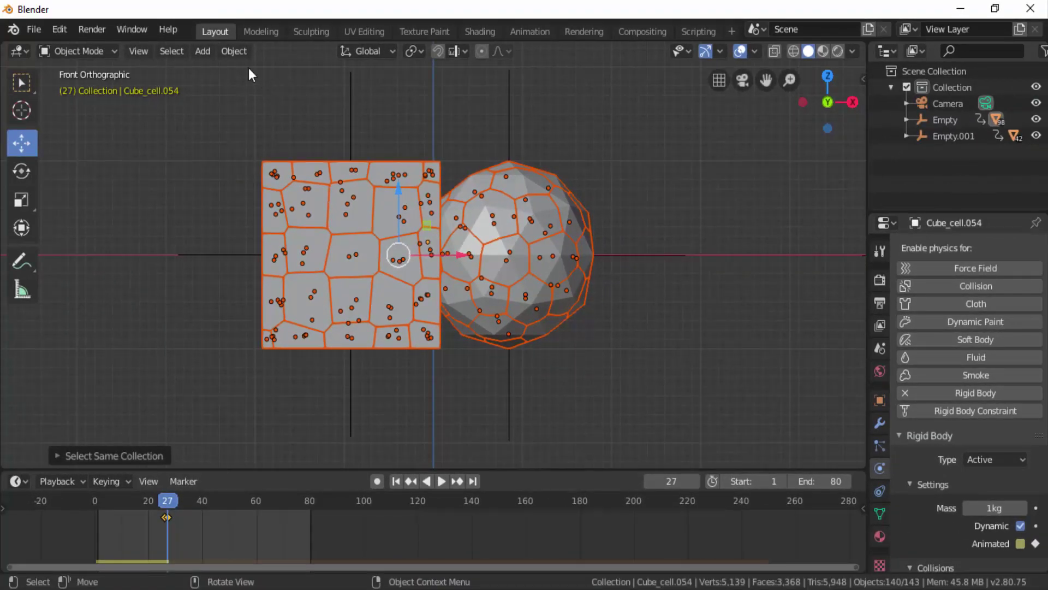
left_click(234, 52)
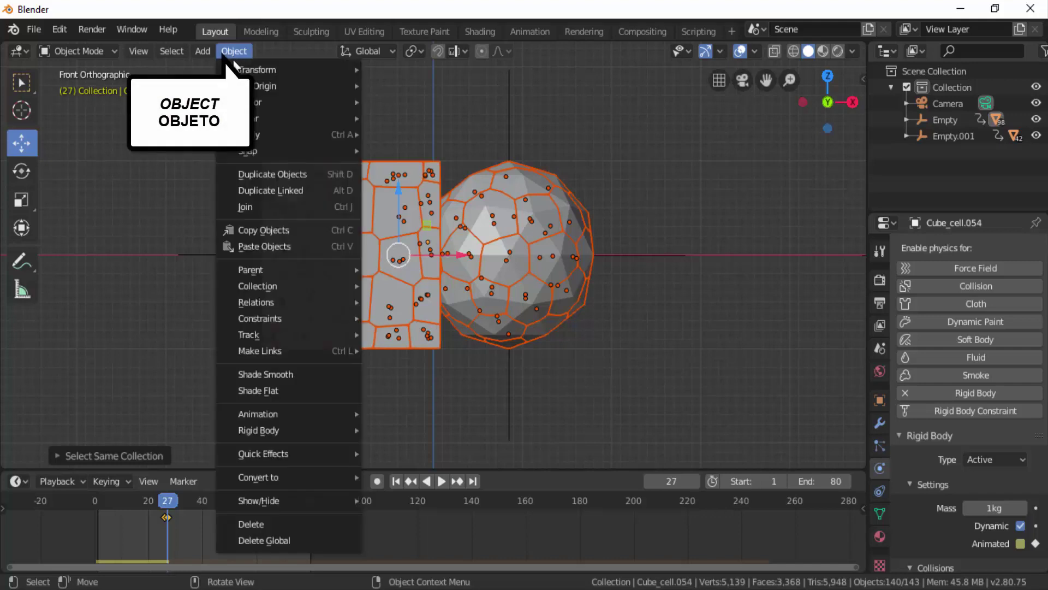
mouse_move(262, 432)
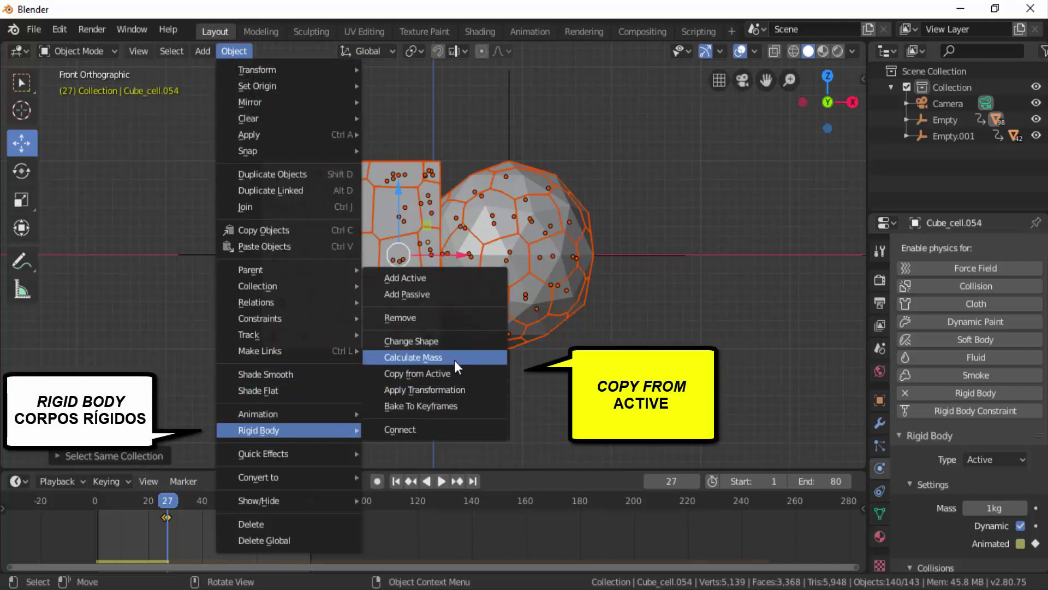
left_click(432, 377)
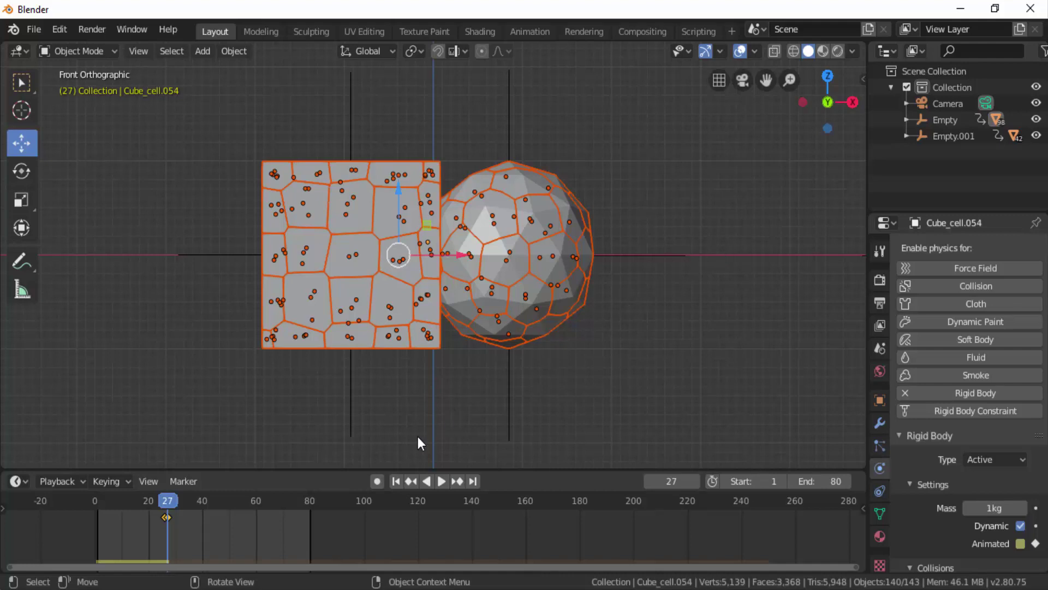
Step: Return to frame 1 and link the active cube fragment's Animation Data to all selected fragments
left_click(394, 483)
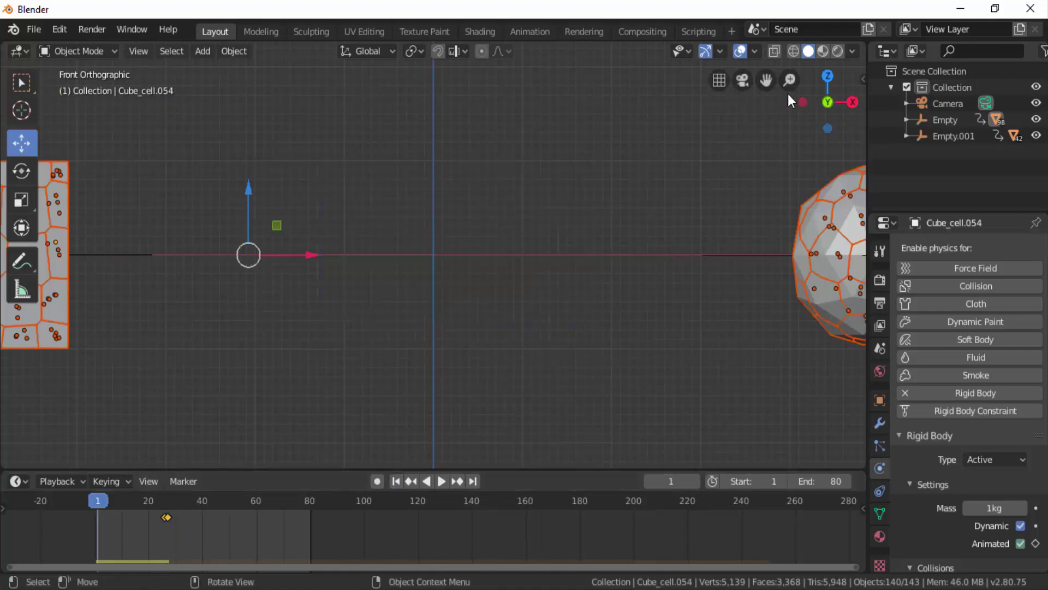
left_click_drag(790, 82, 790, 147)
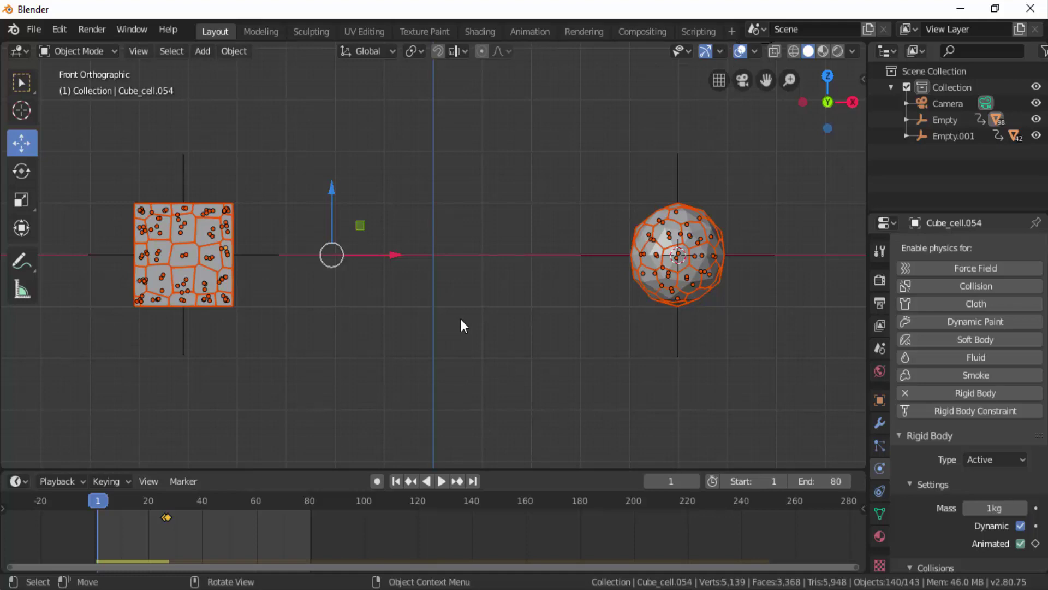
key("ctrl+l")
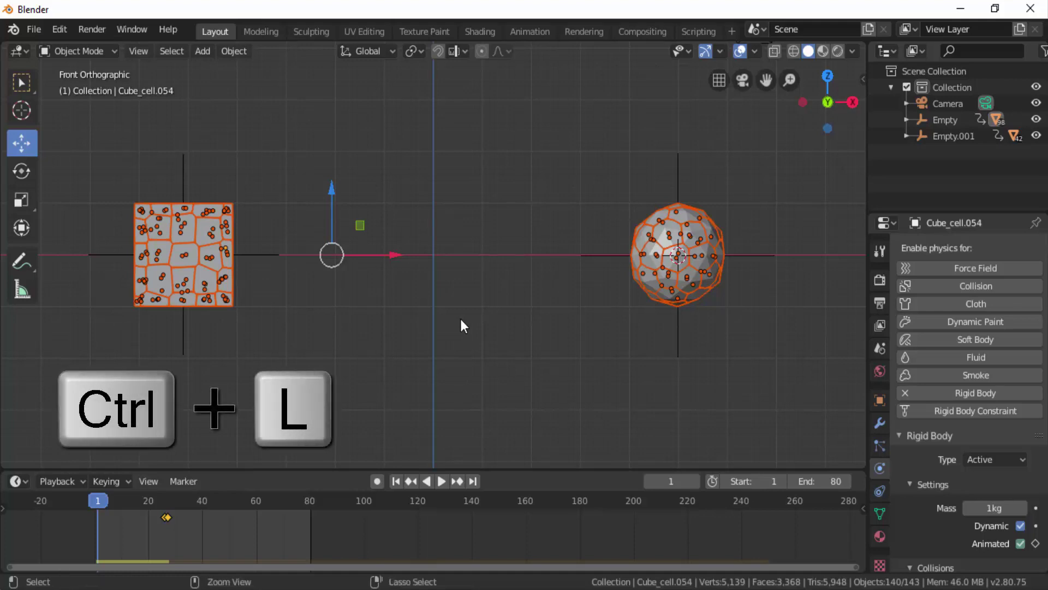
key("ctrl+l")
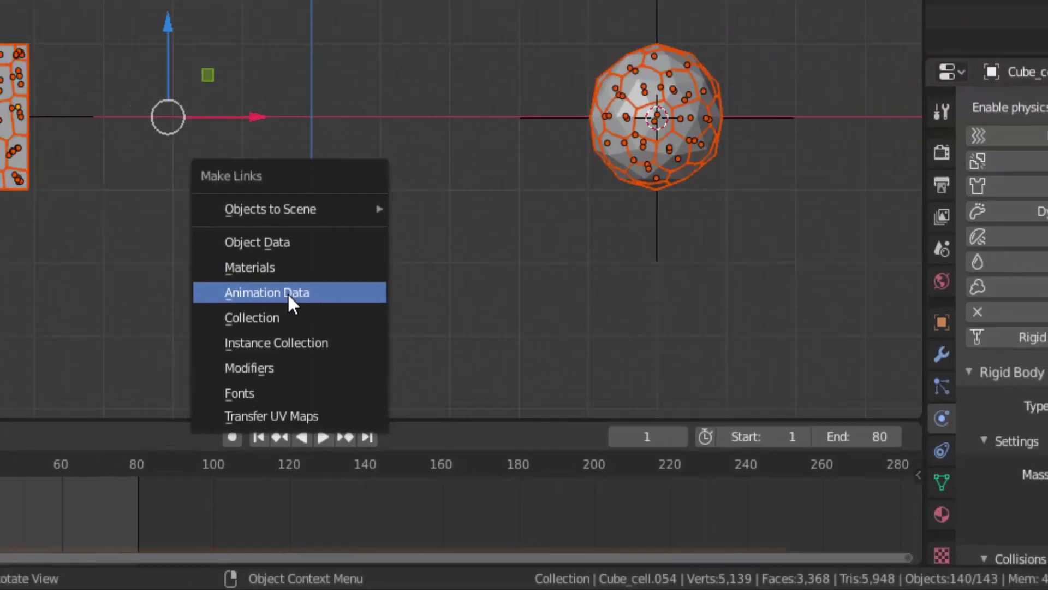
left_click(287, 293)
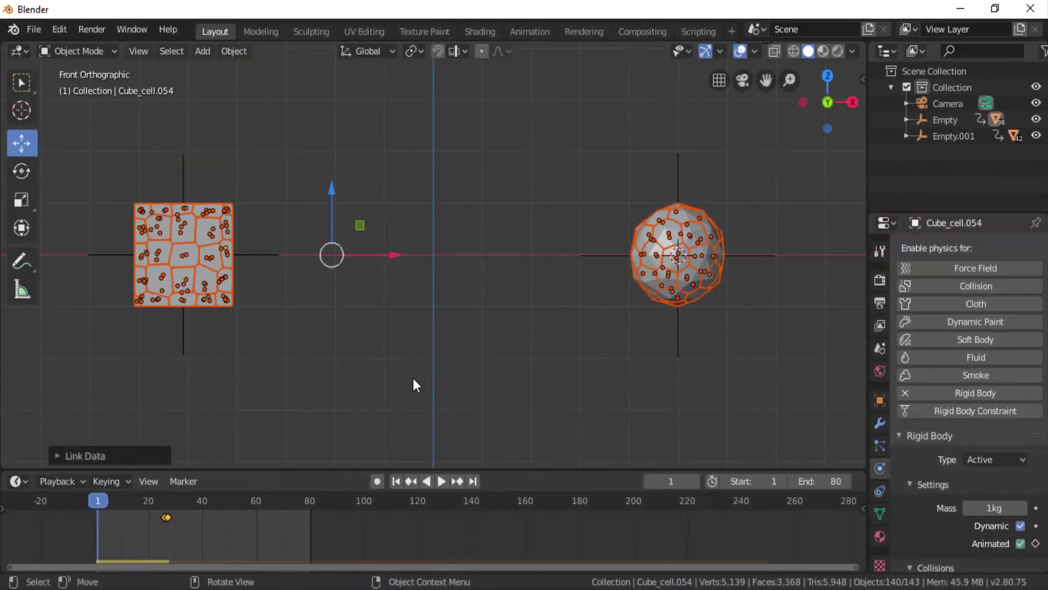
Step: Play the animation to check the collision of the cube and icosphere fragments, and return to frame 1
left_click(441, 480)
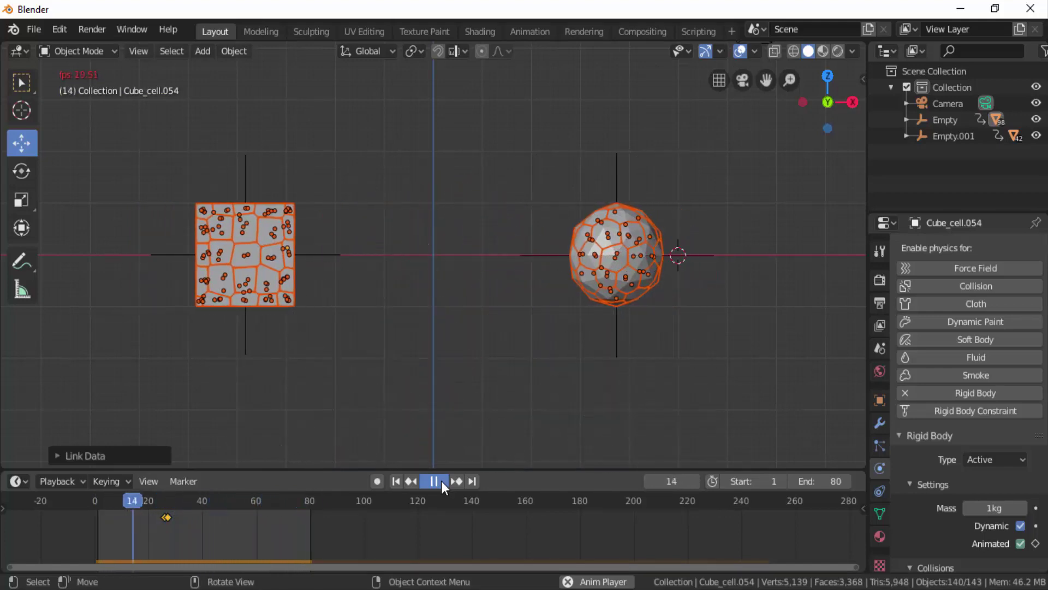
left_click(441, 480)
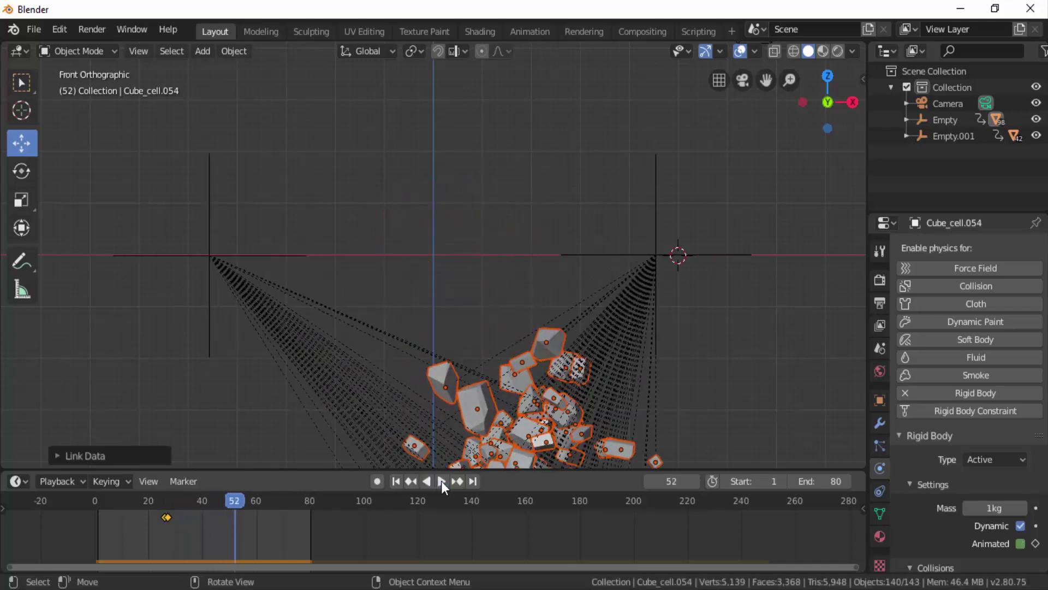
left_click(397, 480)
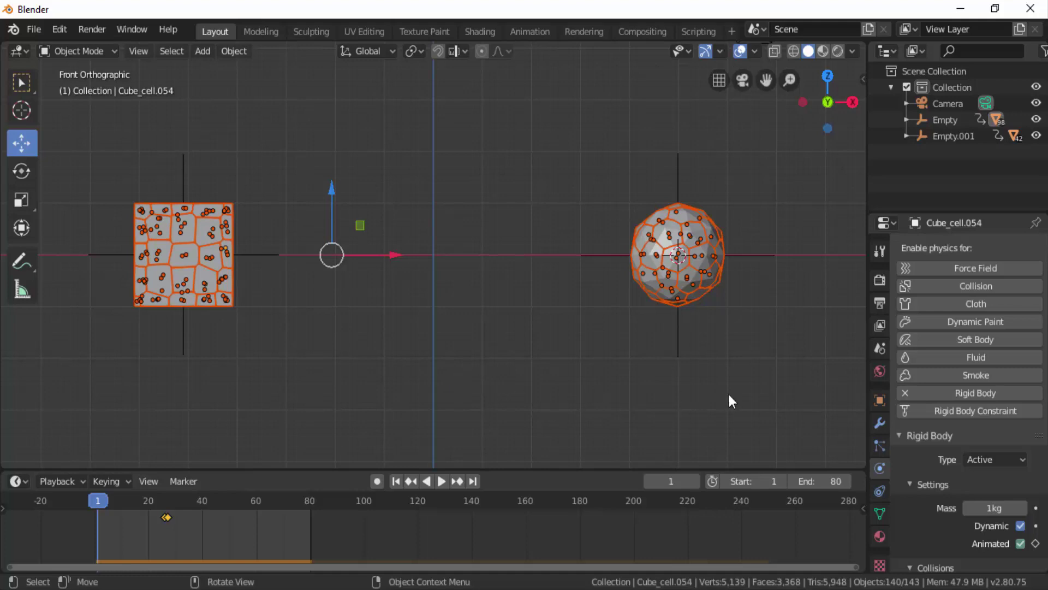
Step: Set the scene's Z gravity to 0 m/s² and play the animation to check the collision
left_click(880, 348)
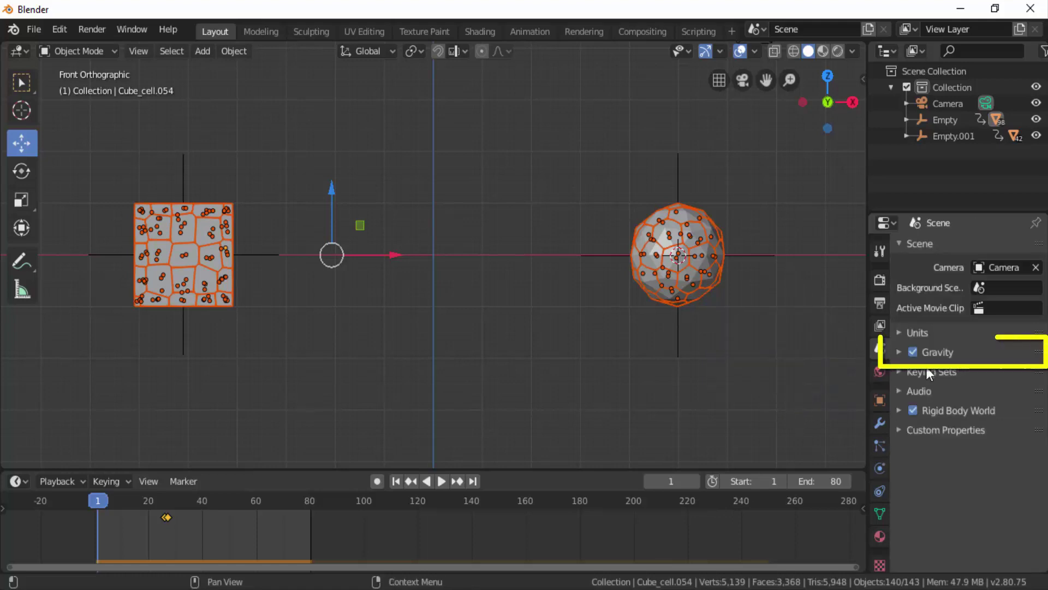
left_click(899, 352)
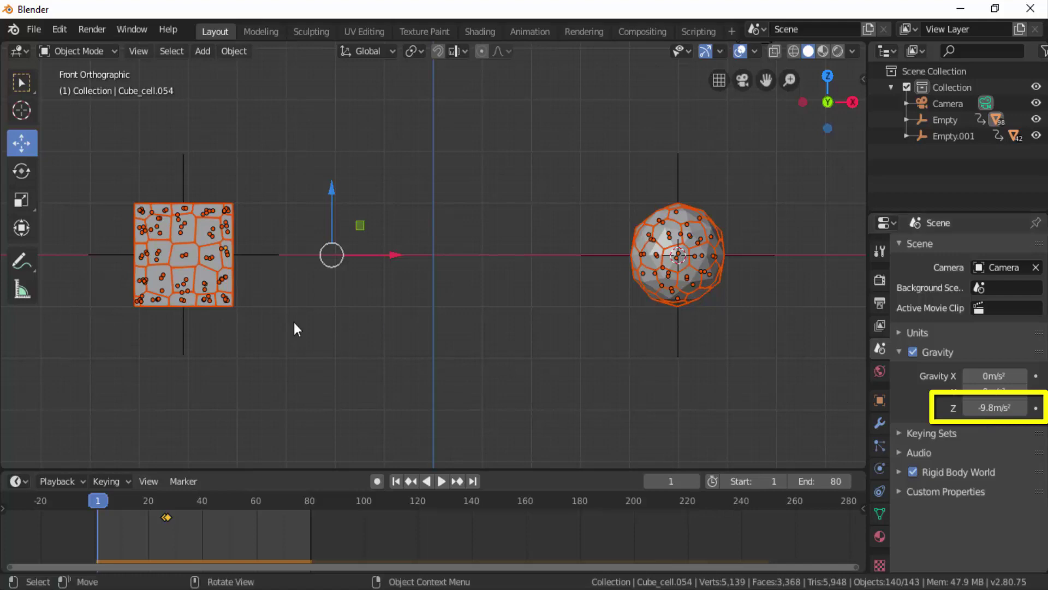
left_click(983, 405)
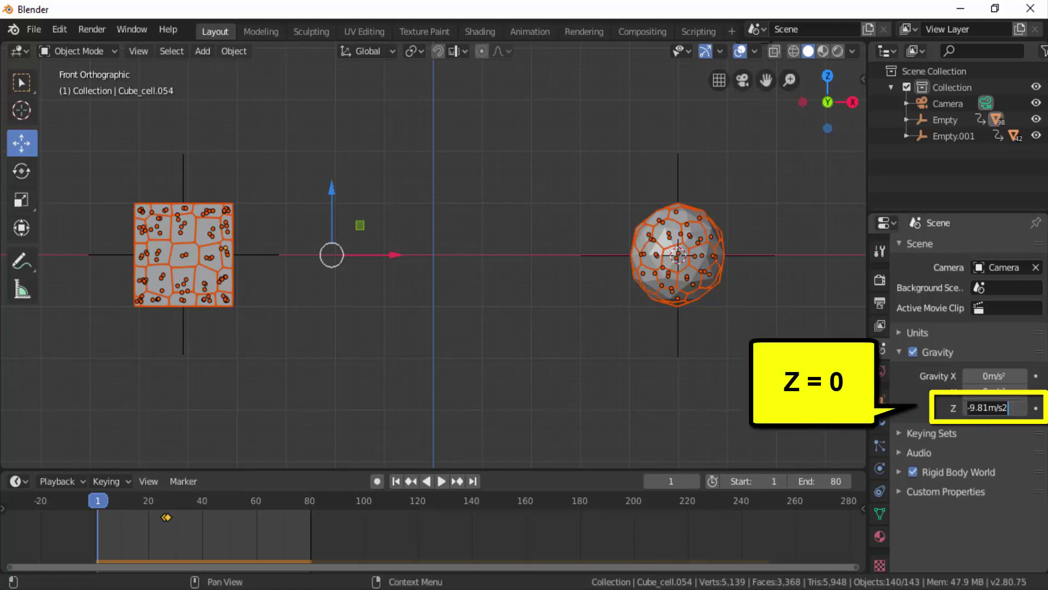
type("0")
key("Return")
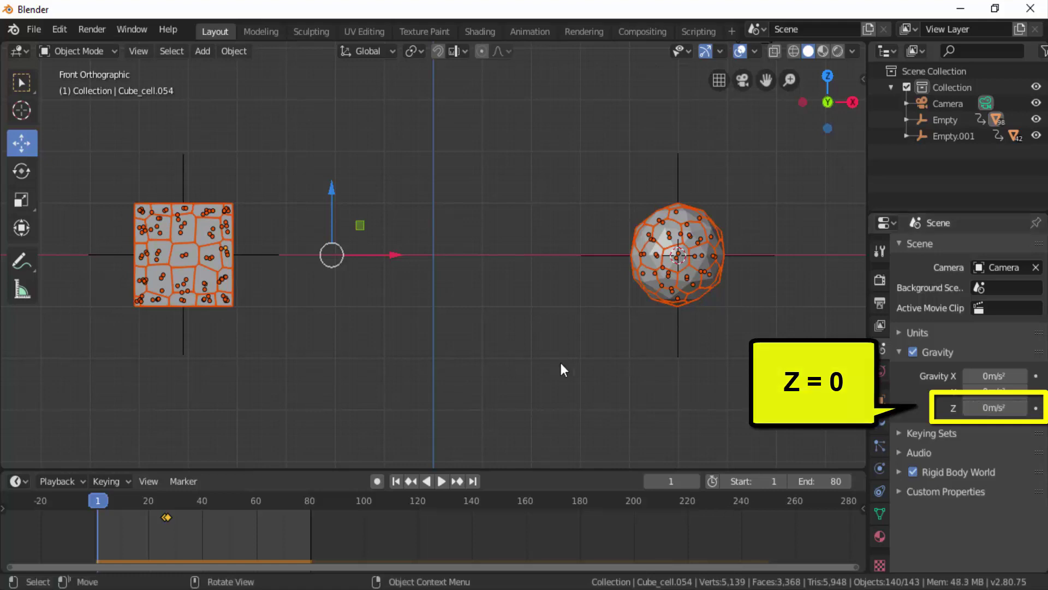
left_click(441, 481)
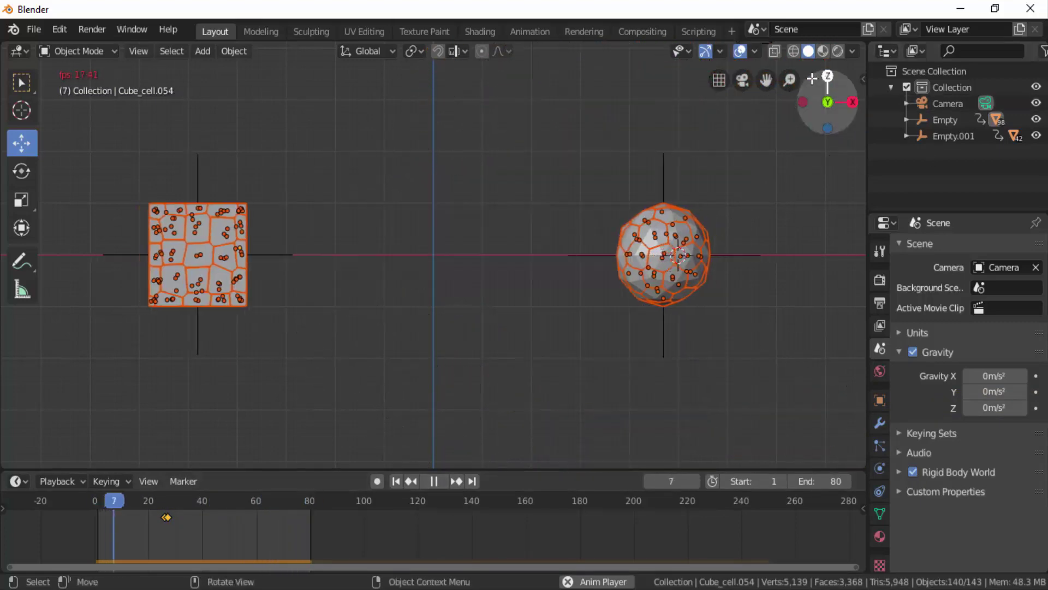
left_click_drag(792, 79, 792, 106)
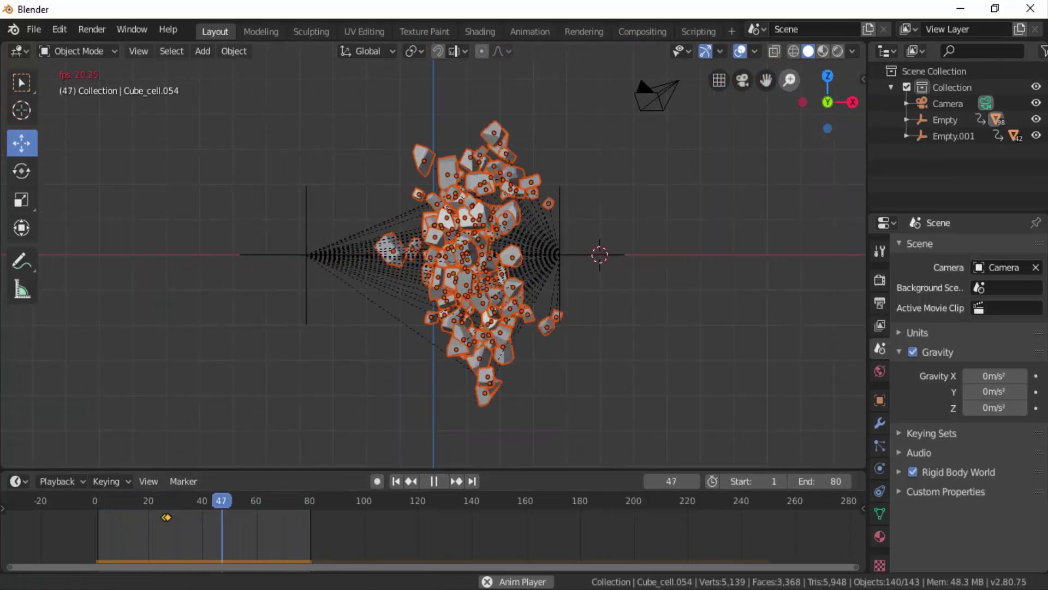